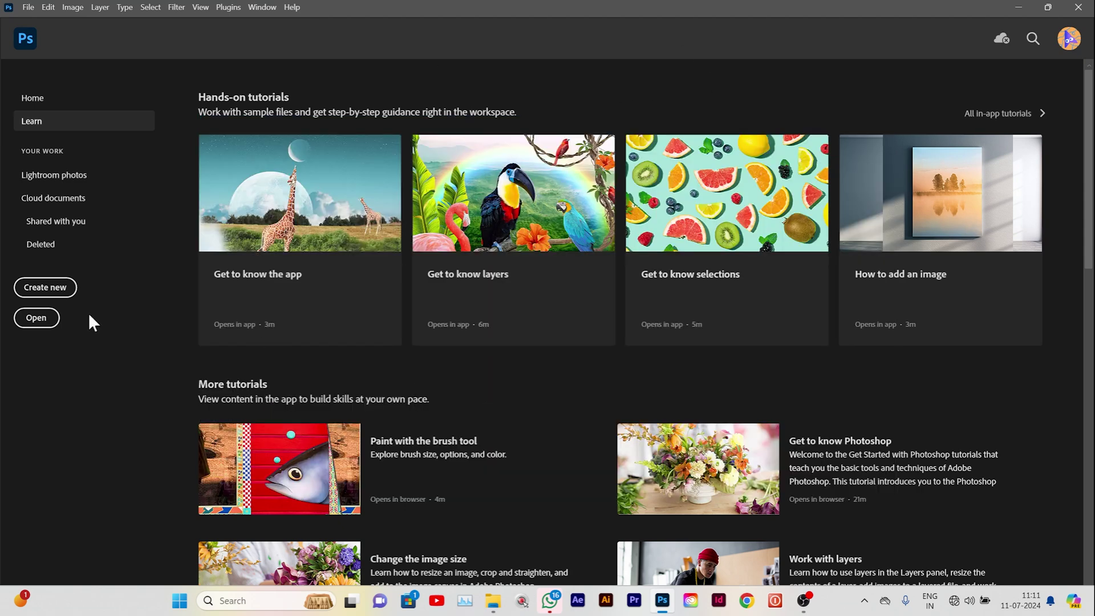
# Step: Create a new document from the HDTV 1080p film and video preset and fill its background with black
pyautogui.click(53, 287)
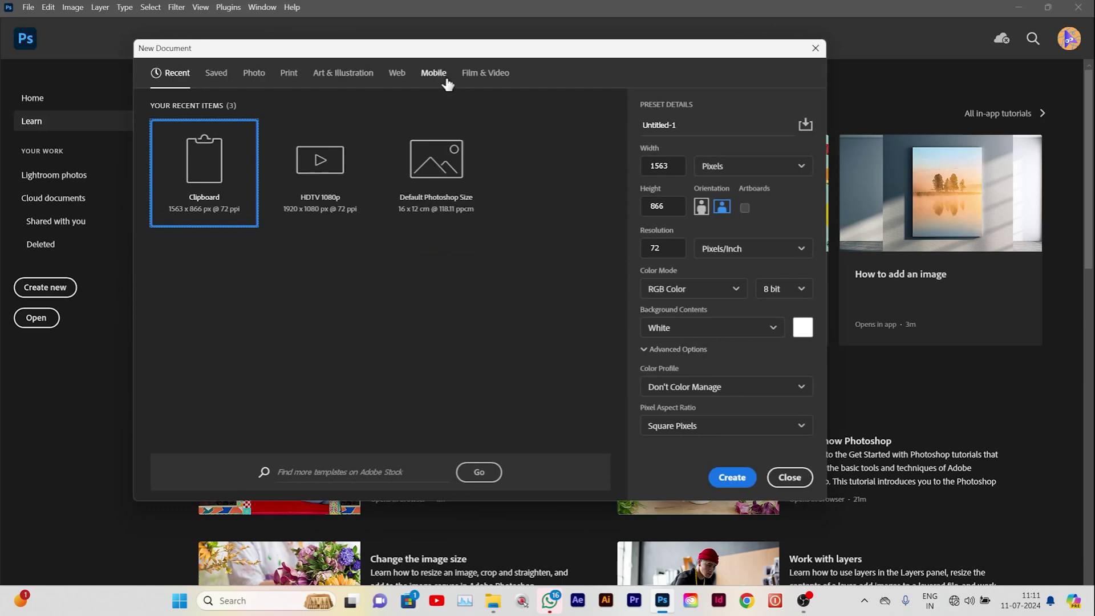
pyautogui.click(486, 74)
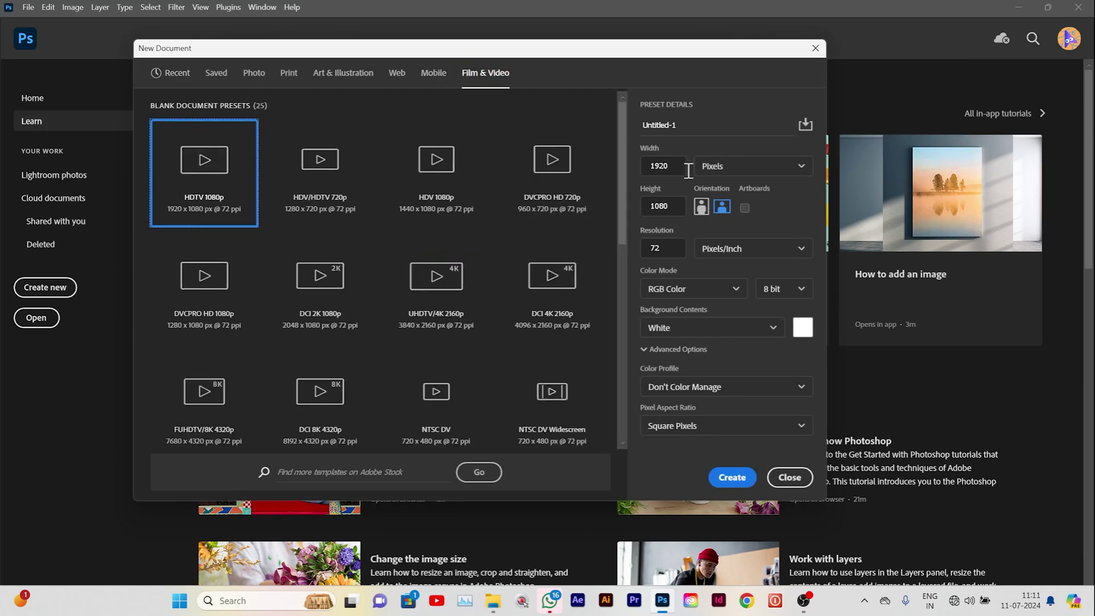
pyautogui.click(732, 479)
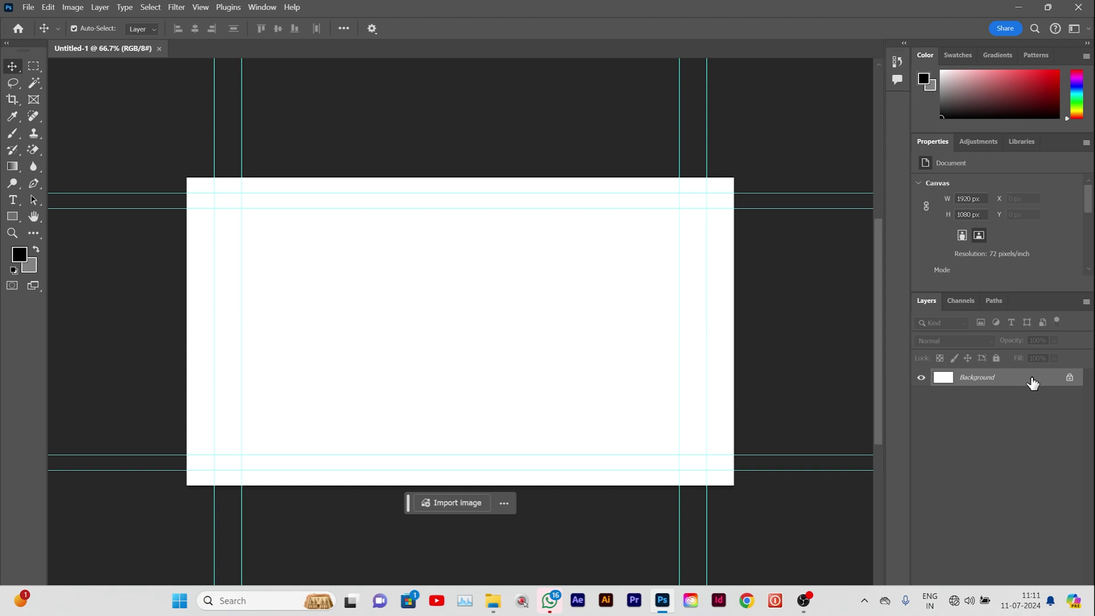
pyautogui.hotkey('alt', 'Delete')
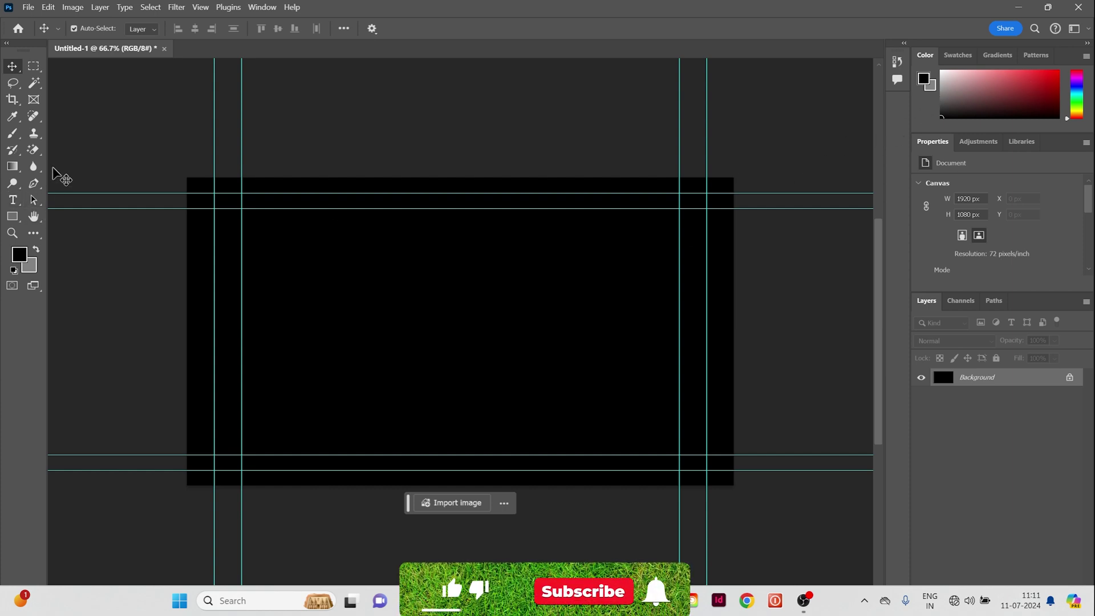
# Step: Set up the Type tool with the Algerian font at 72 pt and the text colour ffffff
pyautogui.click(19, 200)
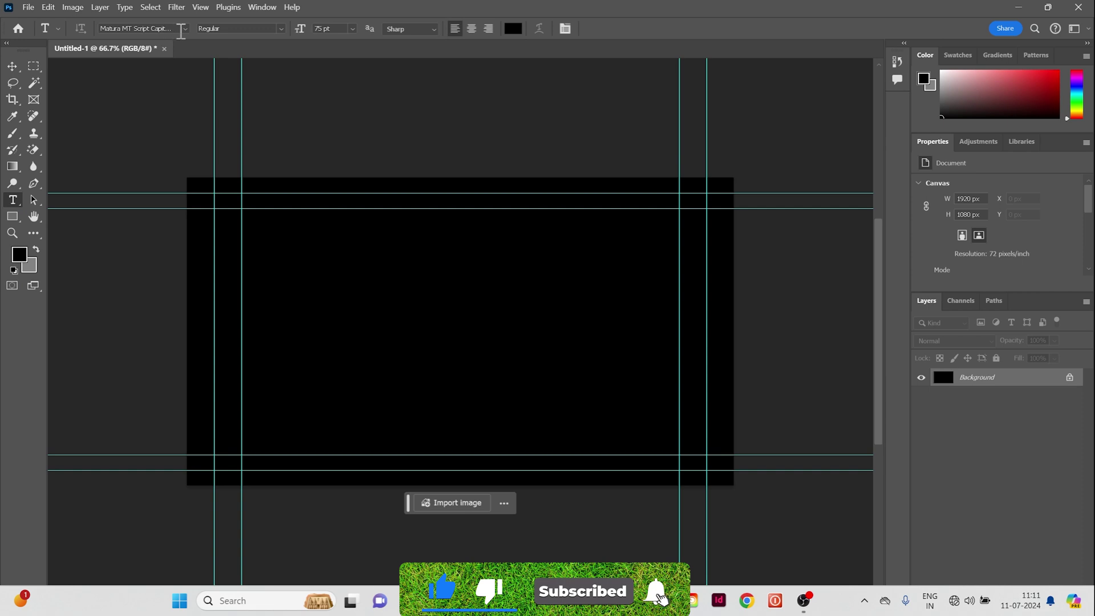
pyautogui.click(184, 28)
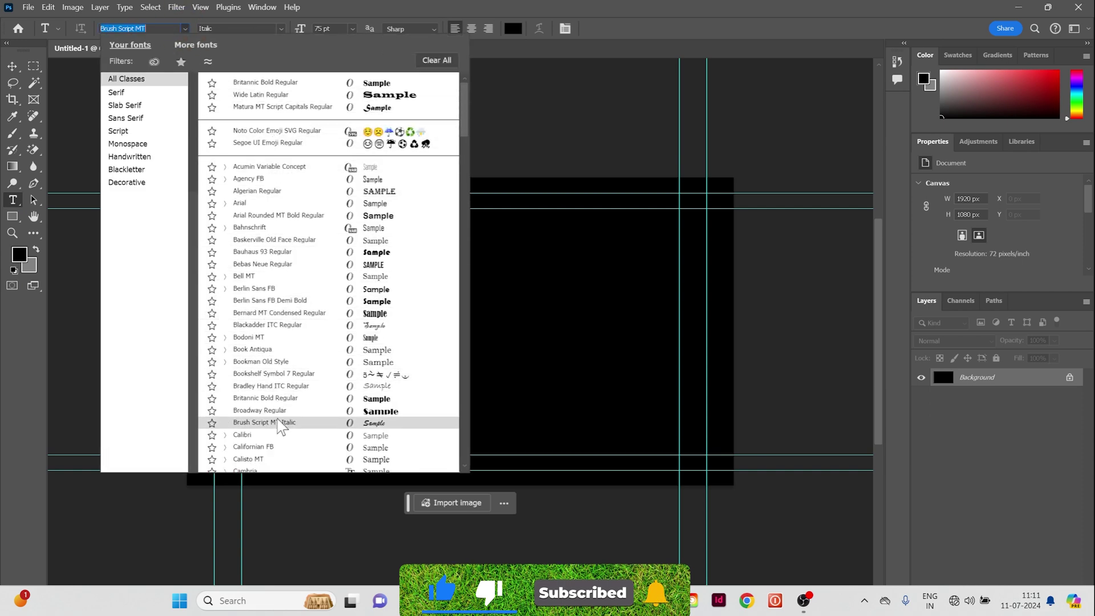
pyautogui.click(402, 194)
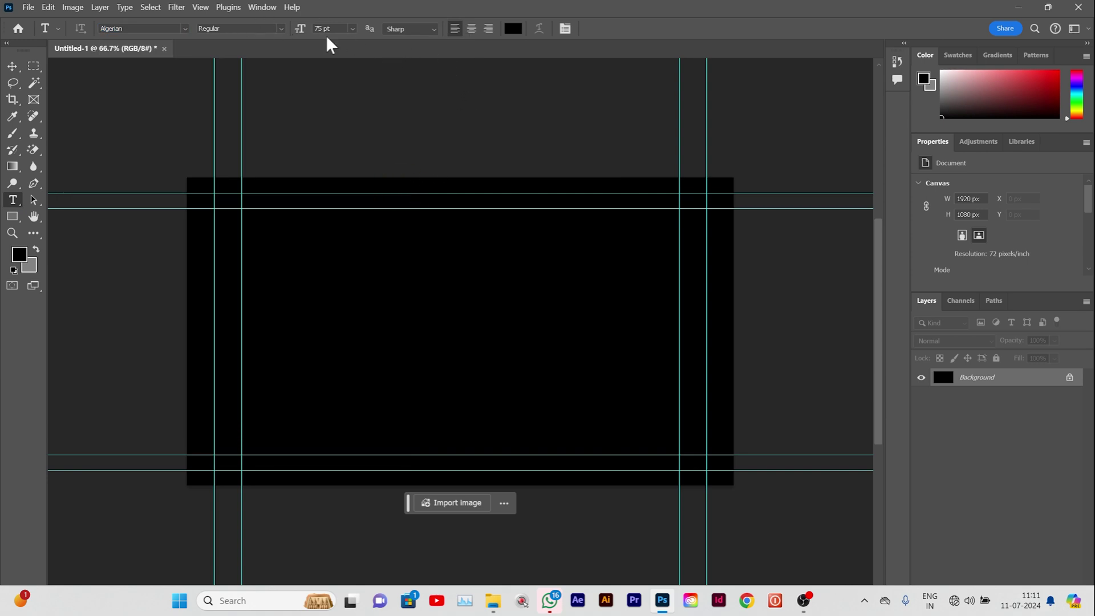
pyautogui.click(352, 29)
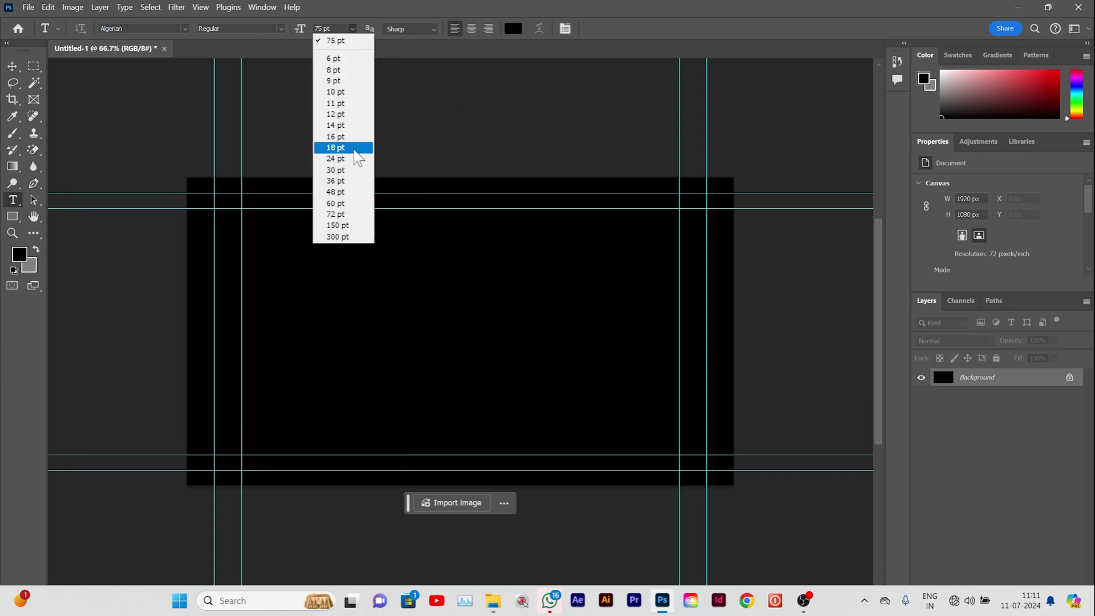
pyautogui.click(342, 214)
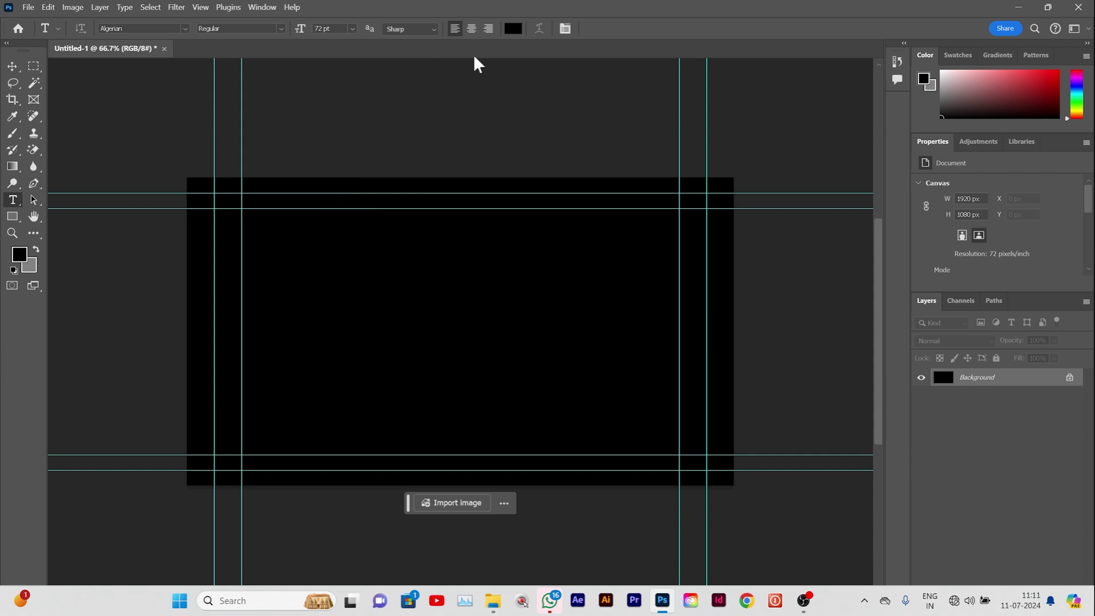
pyautogui.click(513, 29)
pyautogui.write('ffffff')
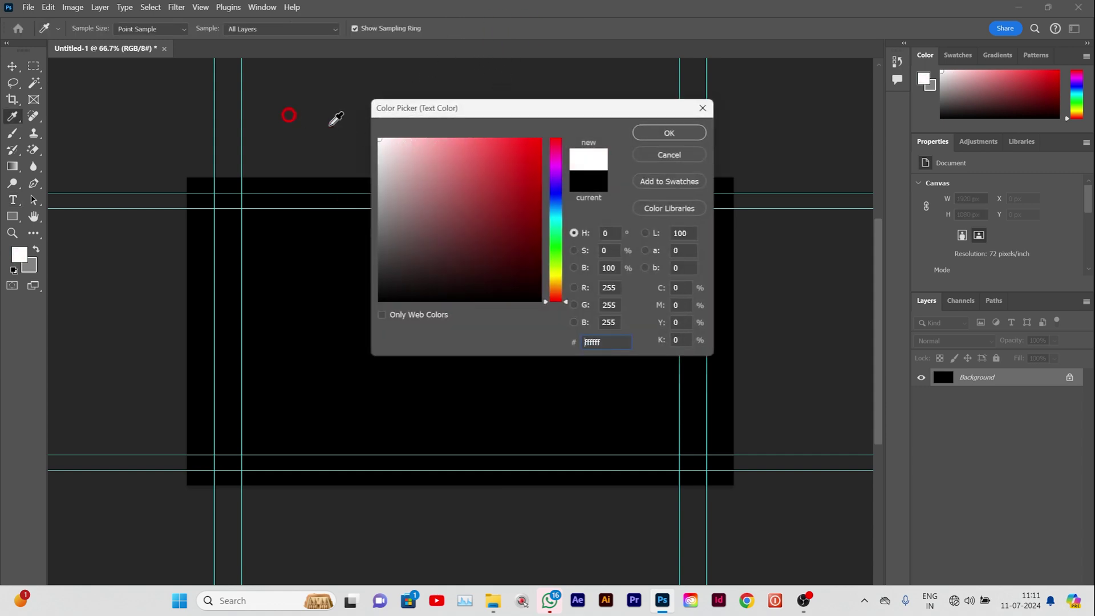
pyautogui.click(670, 132)
# Step: Add a text layer near the middle of the canvas reading "VFX MEHRA" in place of the placeholder text
pyautogui.click(367, 313)
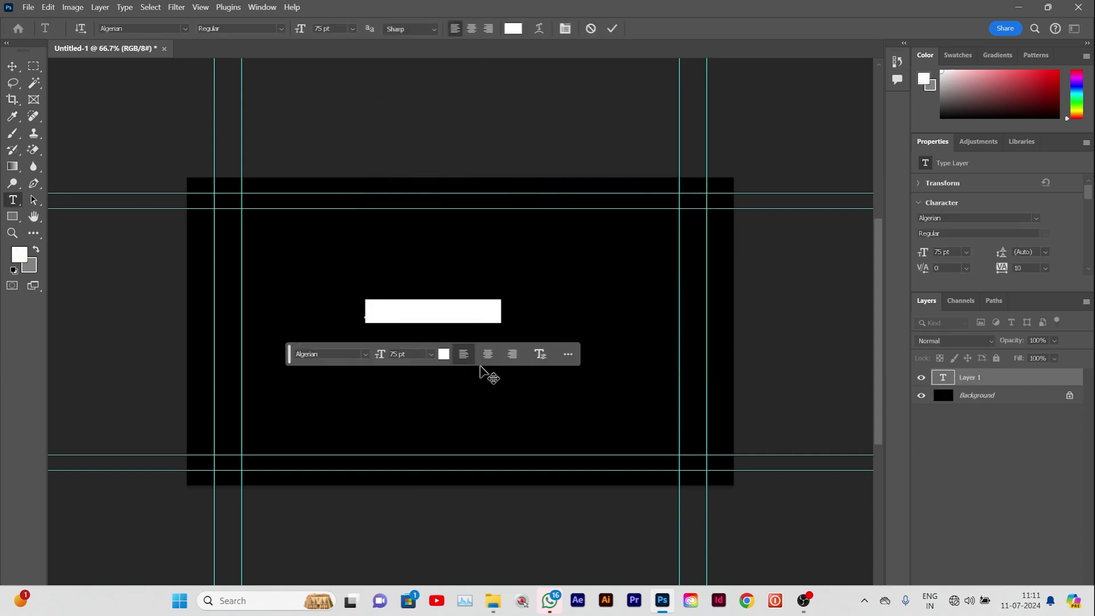
pyautogui.press('BackSpace')
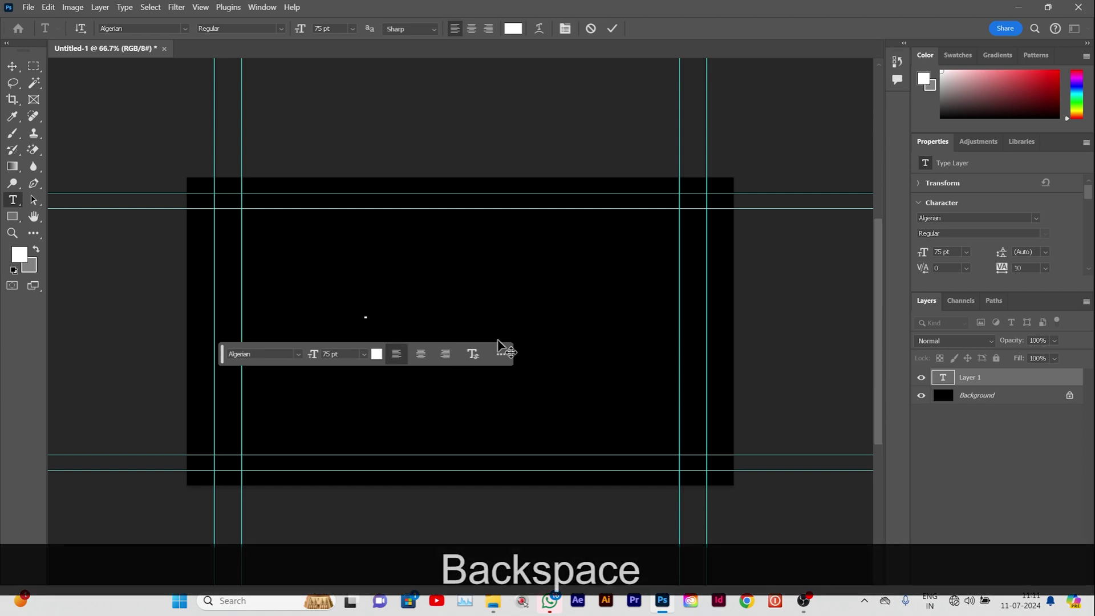
pyautogui.write('VFX')
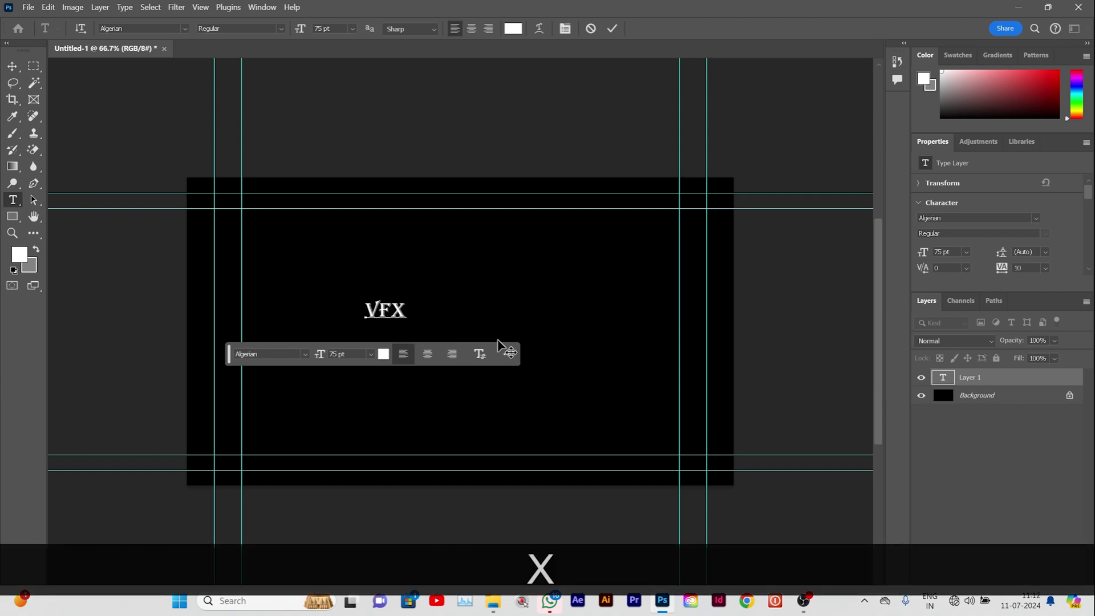
pyautogui.write(' M')
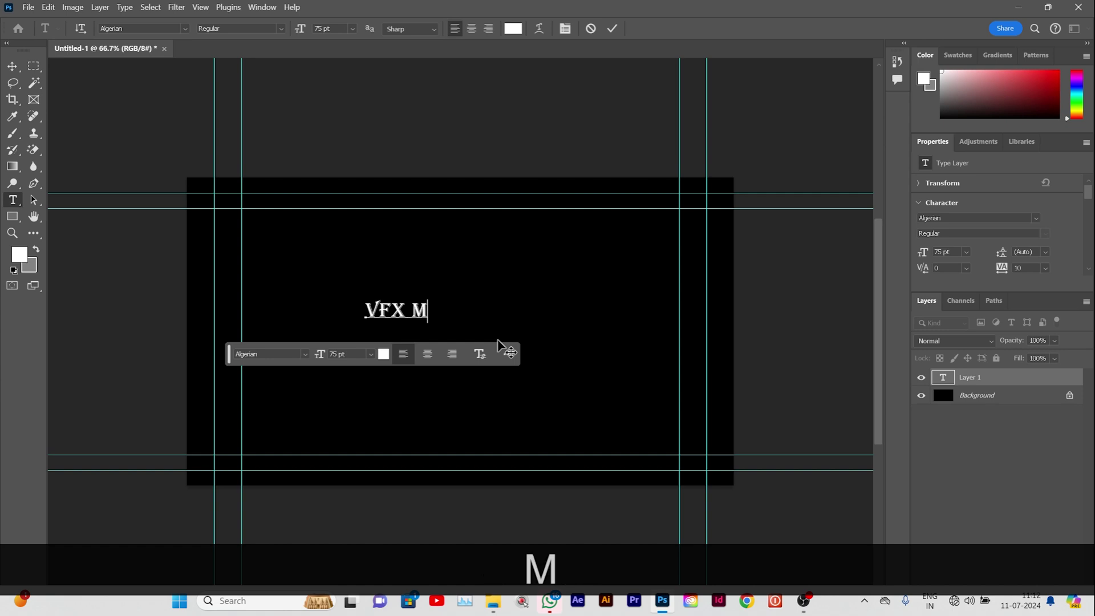
pyautogui.write('EHRA')
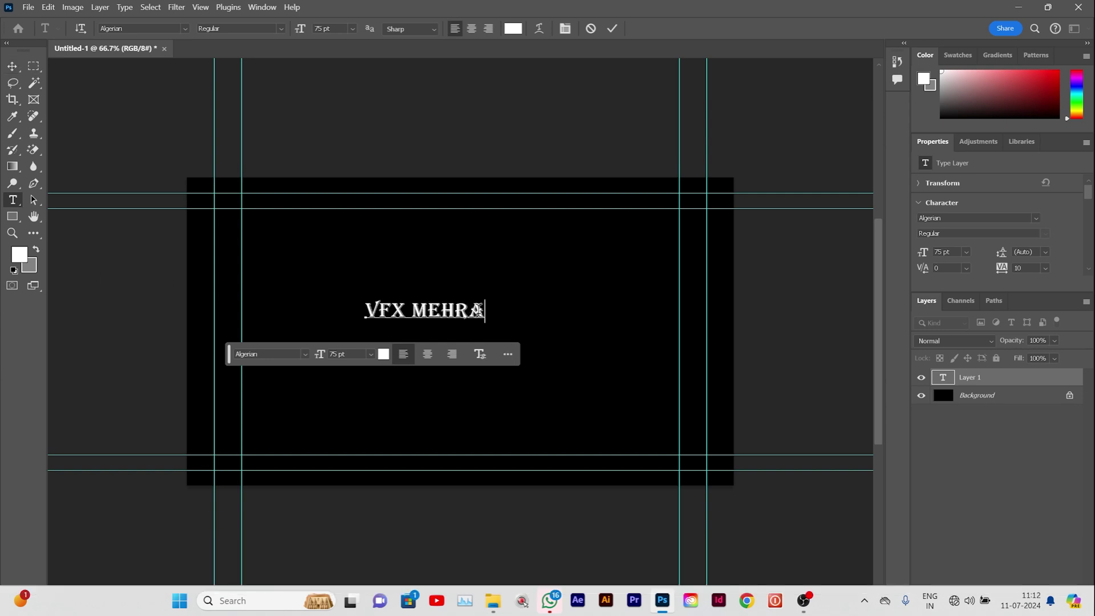
# Step: Change the font of the whole title text to Berlin Sans FB Demi Bold and commit the edit
pyautogui.moveTo(485, 311); pyautogui.dragTo(337, 298)
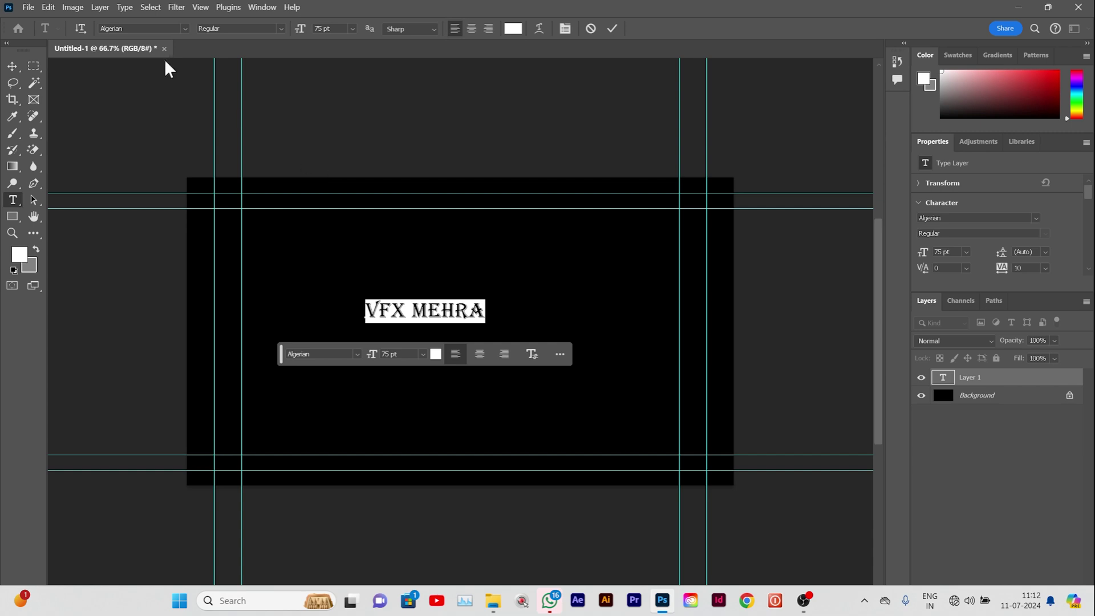
pyautogui.click(184, 28)
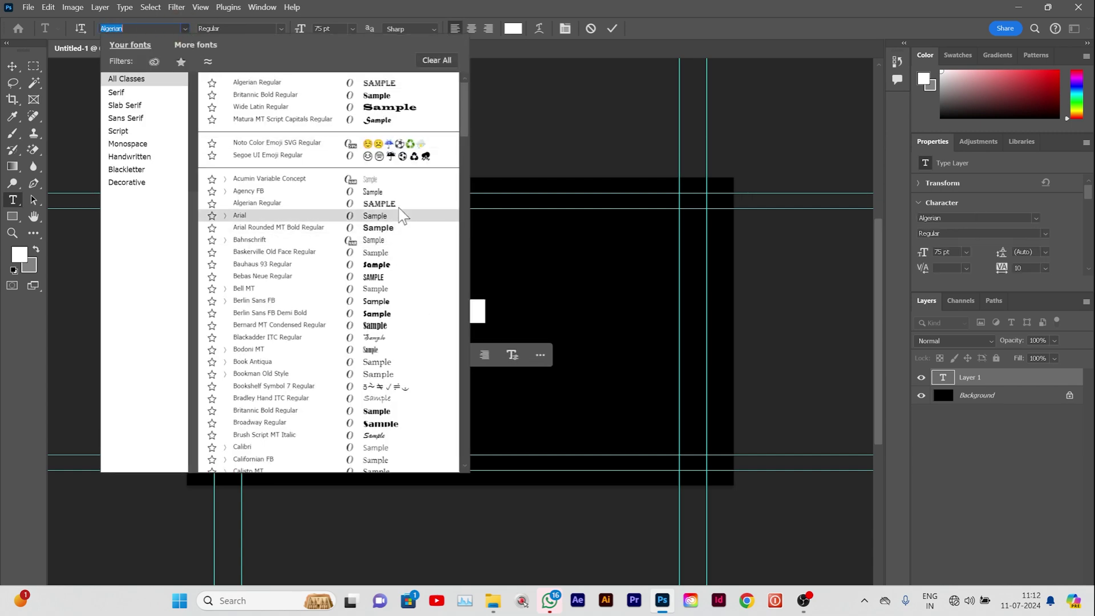
pyautogui.click(390, 231)
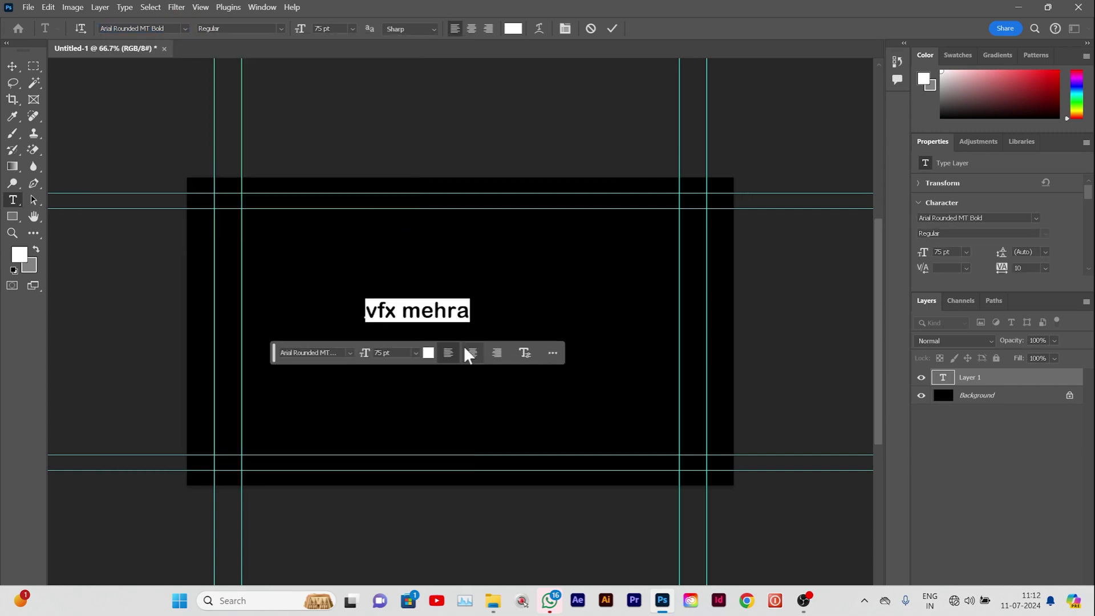
pyautogui.click(185, 28)
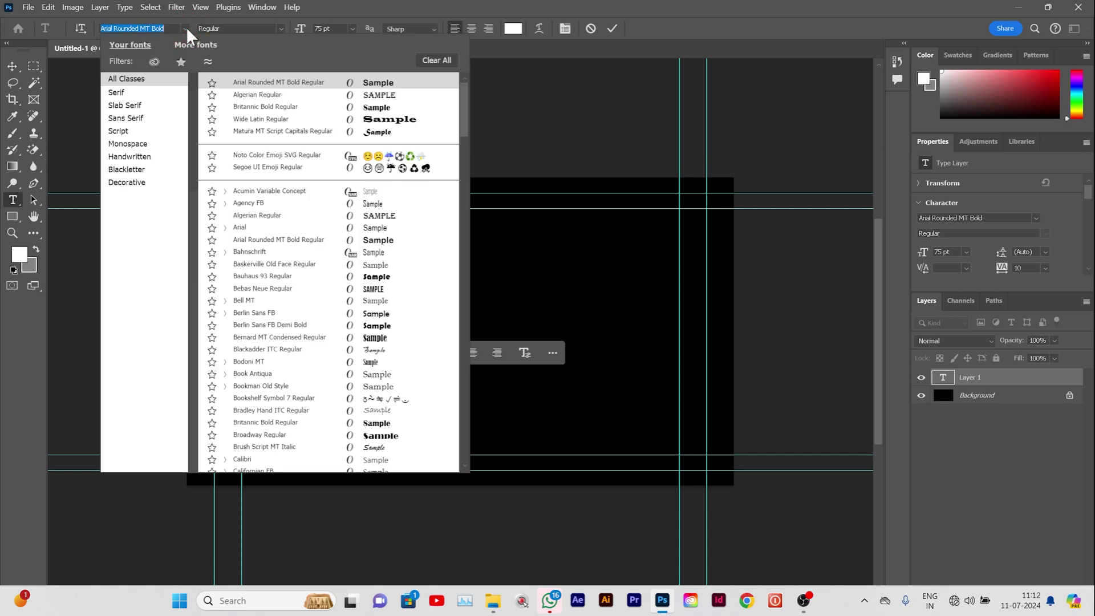
pyautogui.click(374, 325)
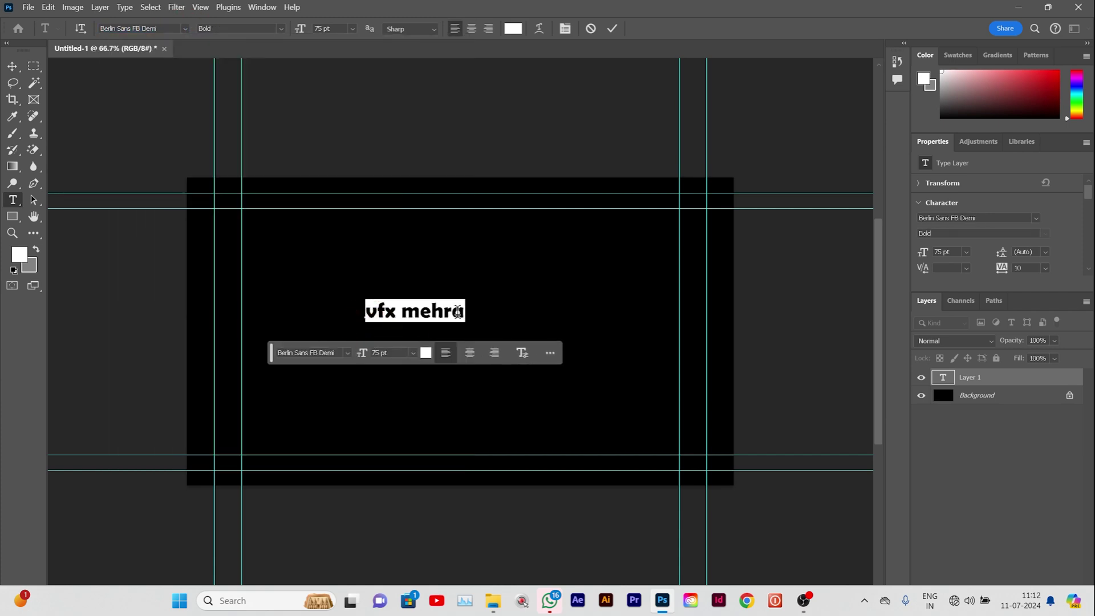
pyautogui.click(612, 30)
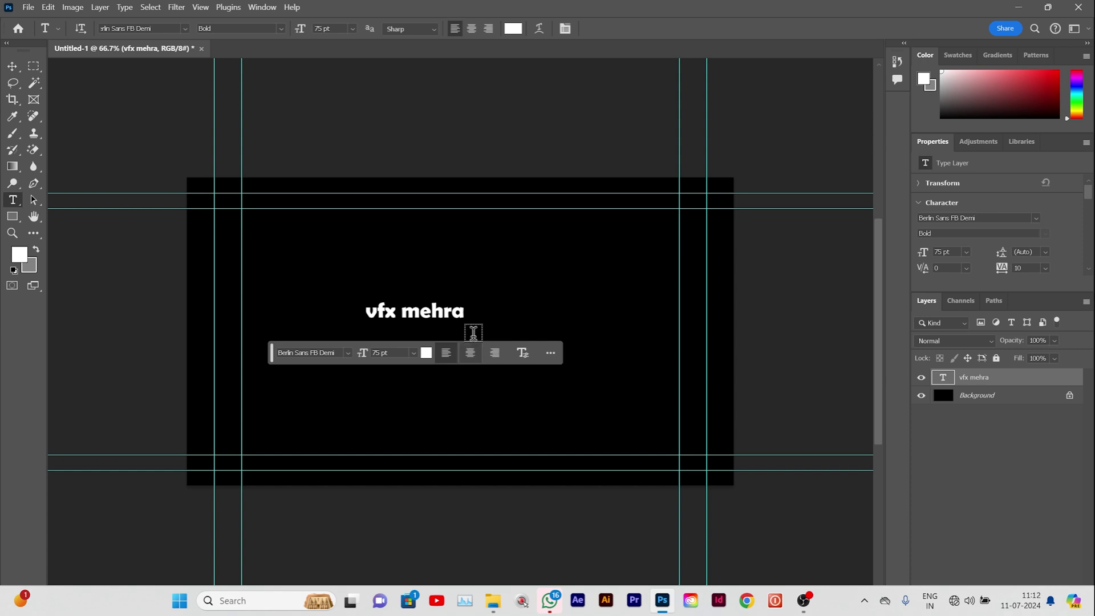
# Step: Stretch the title text to about 421% width and 954% height, and centre it vertically with its right edge on the inner guide
pyautogui.press('ctrl')
pyautogui.hotkey('ctrl', 't')
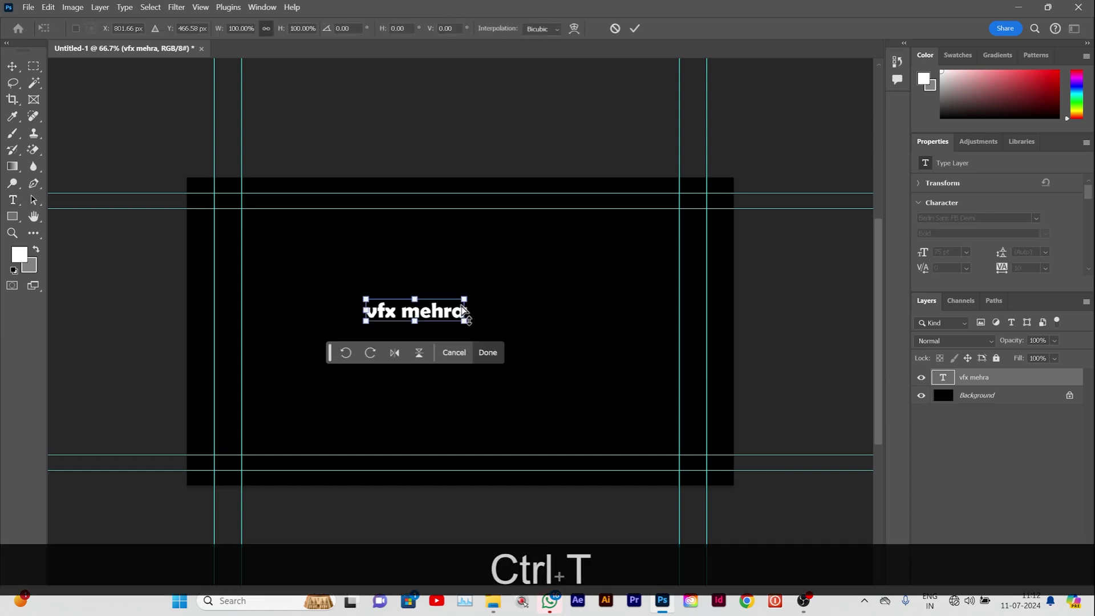
pyautogui.press('shift')
pyautogui.moveTo(464, 321); pyautogui.dragTo(607, 441)
pyautogui.moveTo(366, 299); pyautogui.dragTo(256, 228)
pyautogui.moveTo(607, 335); pyautogui.dragTo(672, 341)
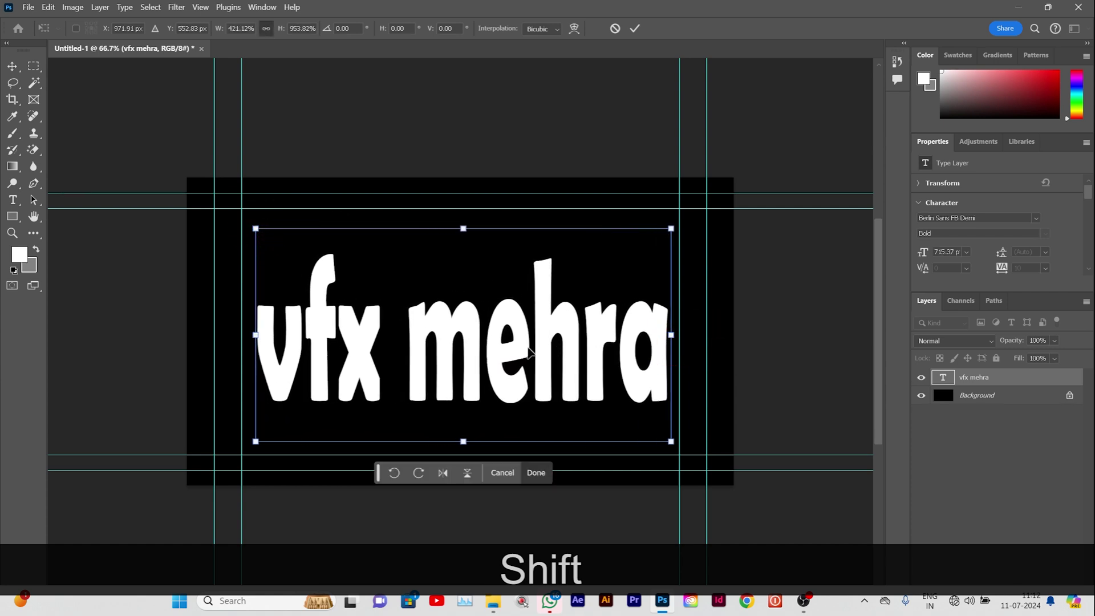
pyautogui.moveTo(524, 355); pyautogui.dragTo(529, 351)
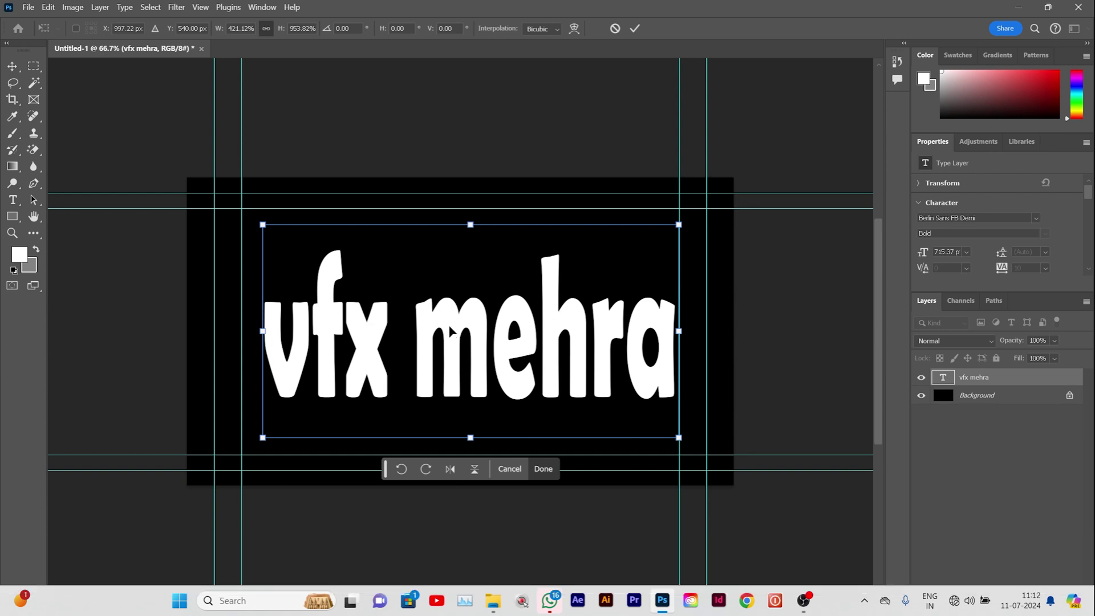
pyautogui.click(635, 29)
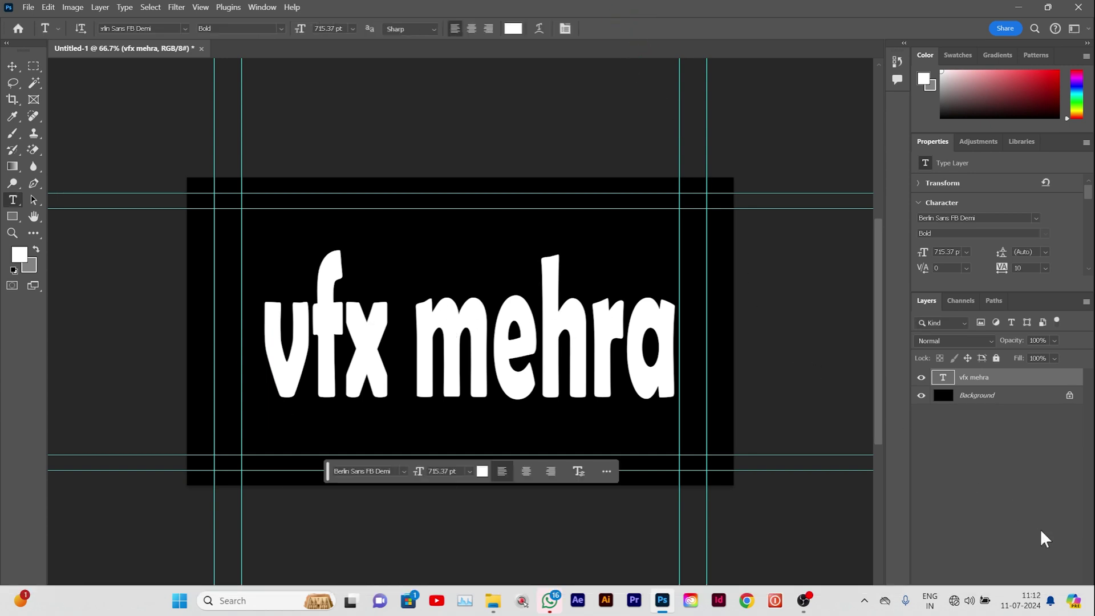
# Step: Duplicate the title text layer with the default name and move the copy beneath the original
pyautogui.hotkey('ctrl', '=')
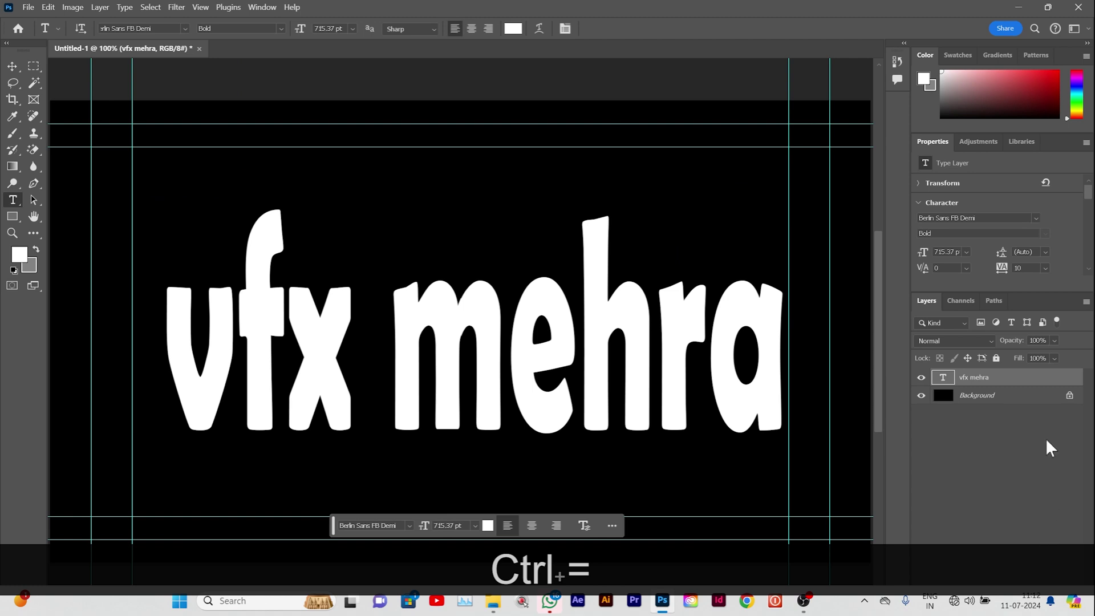
pyautogui.rightClick(976, 378)
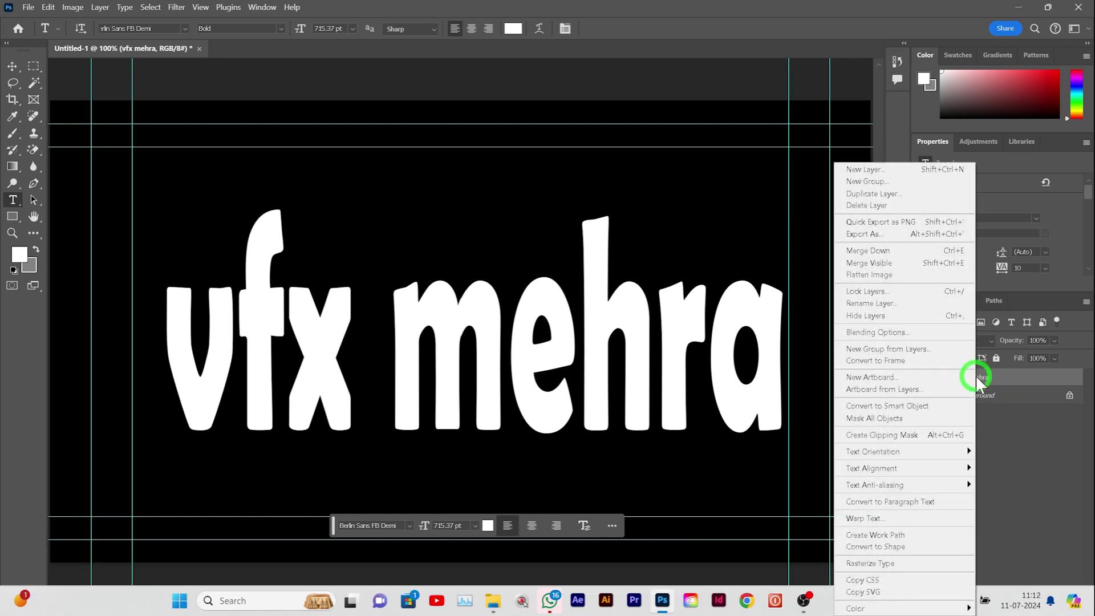
pyautogui.click(884, 195)
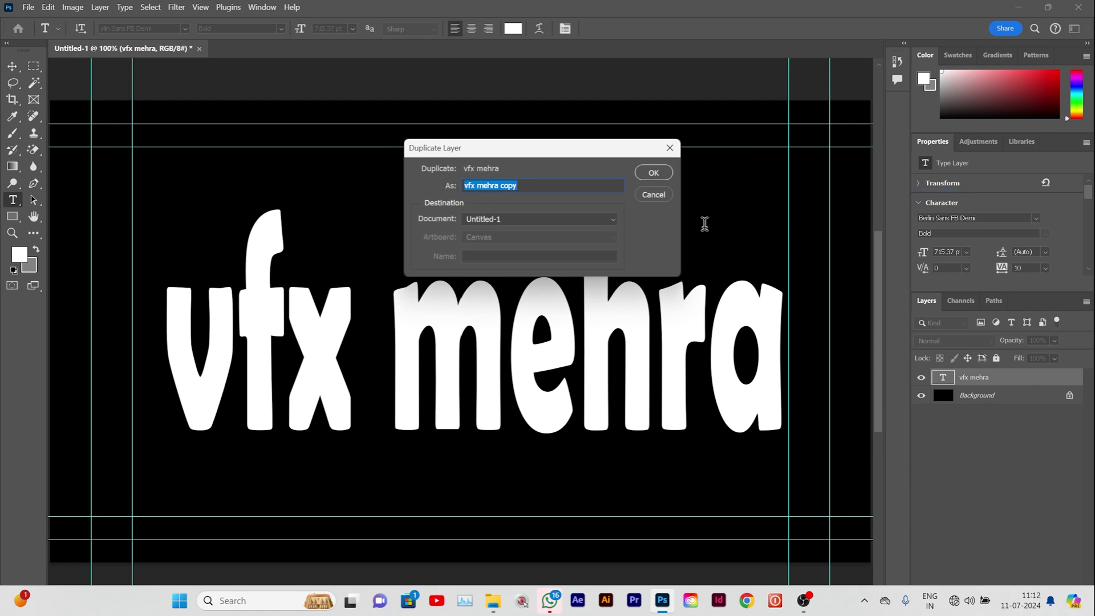
pyautogui.click(656, 174)
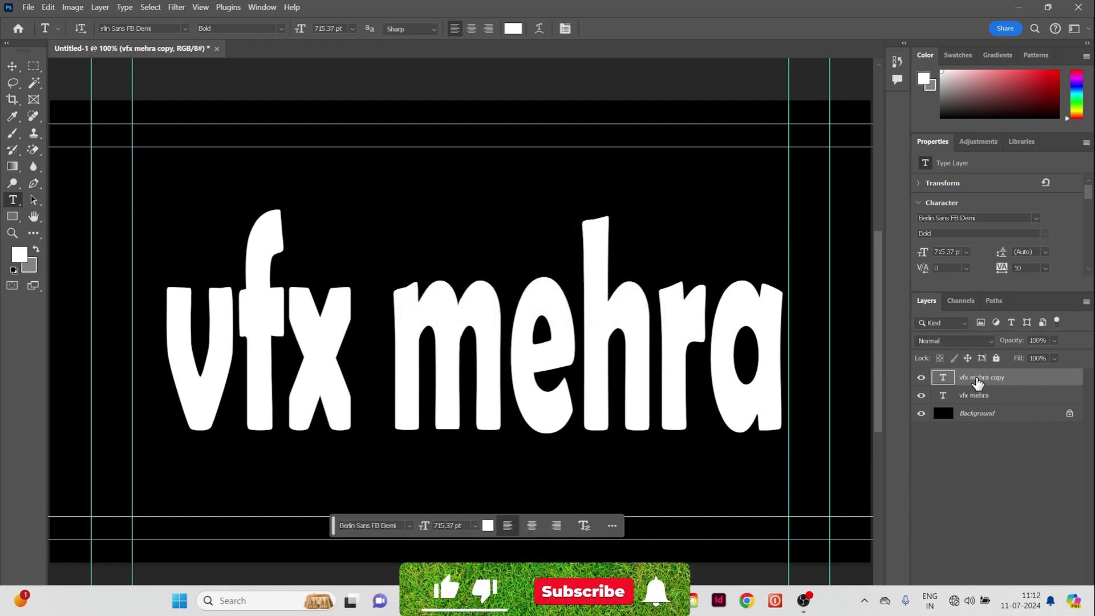
pyautogui.moveTo(977, 382); pyautogui.dragTo(976, 400)
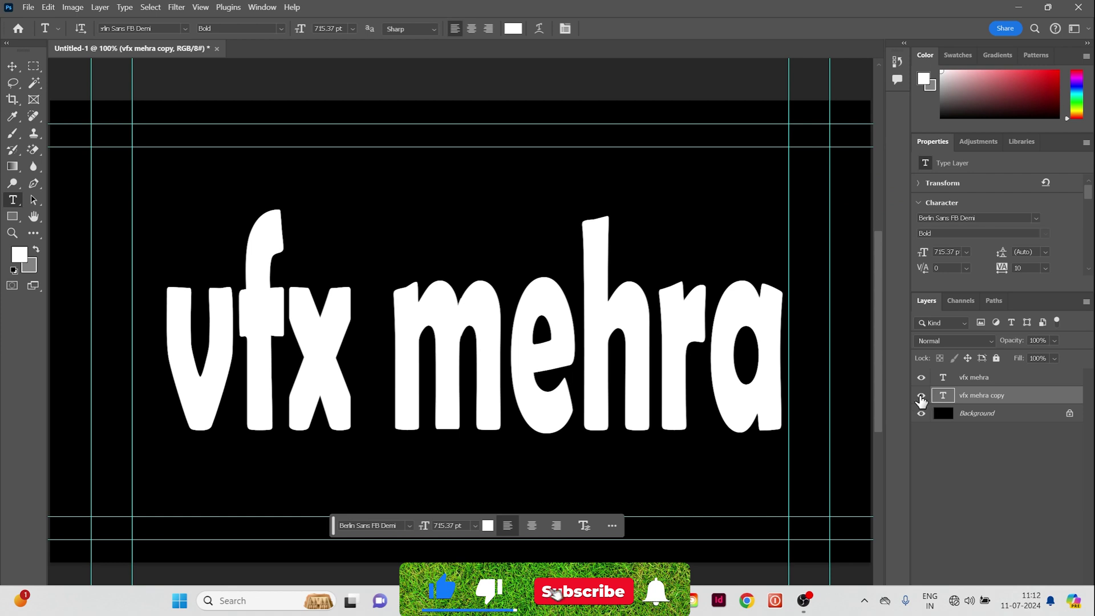
# Step: Hide the copied text layer and reduce the original text layer's fill to 0%
pyautogui.click(922, 396)
pyautogui.click(975, 379)
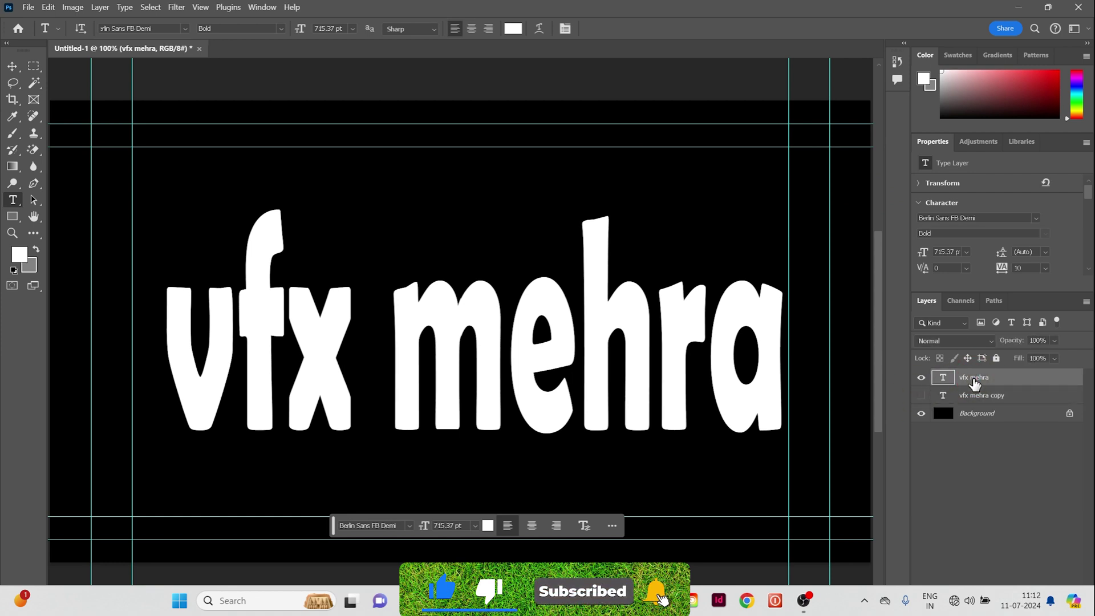
pyautogui.click(1054, 358)
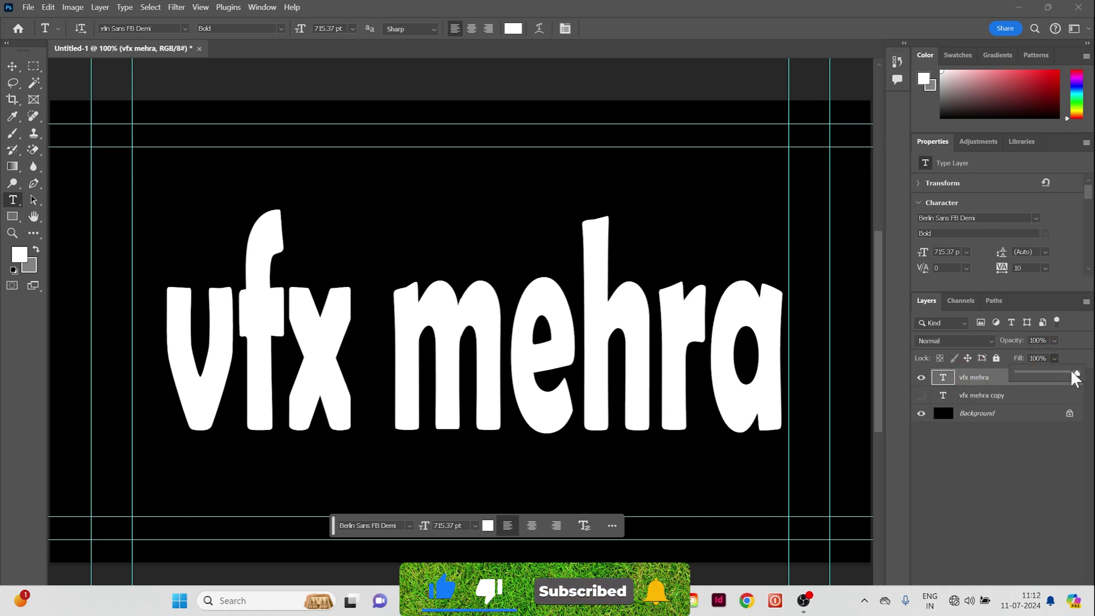
pyautogui.moveTo(1075, 377); pyautogui.dragTo(892, 379)
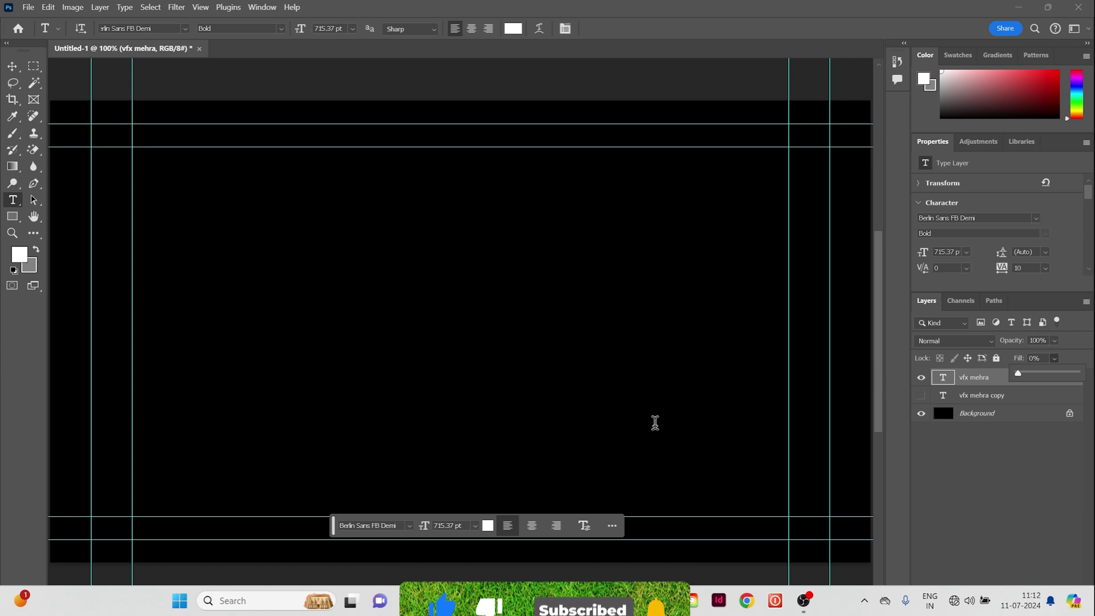
# Step: Add a Stroke effect to the original text layer and set its size to 10 px
pyautogui.rightClick(968, 380)
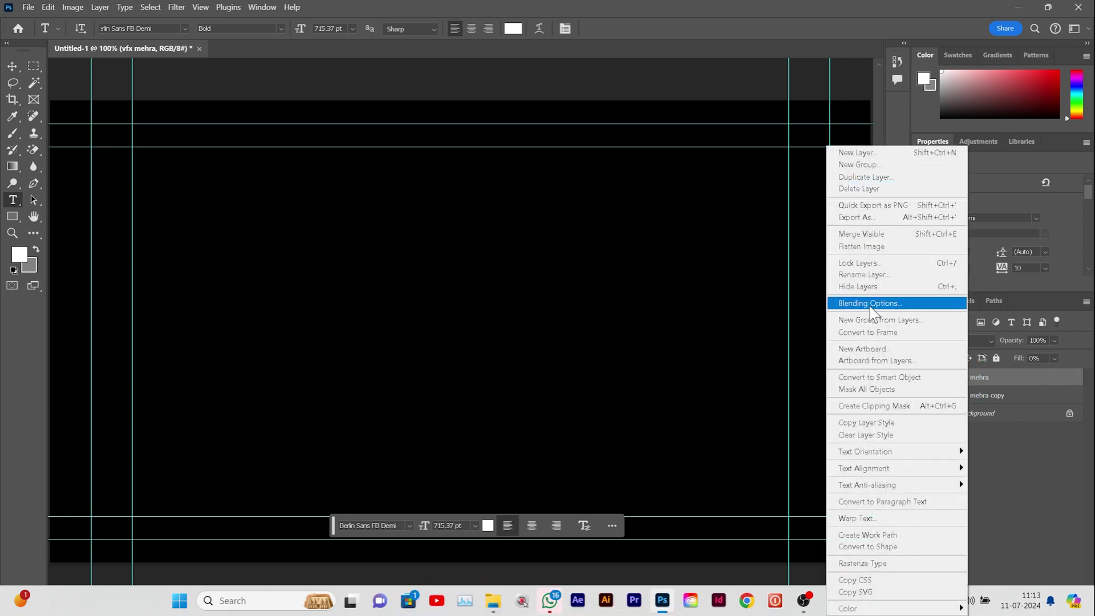
pyautogui.click(869, 304)
pyautogui.moveTo(519, 73); pyautogui.dragTo(815, 40)
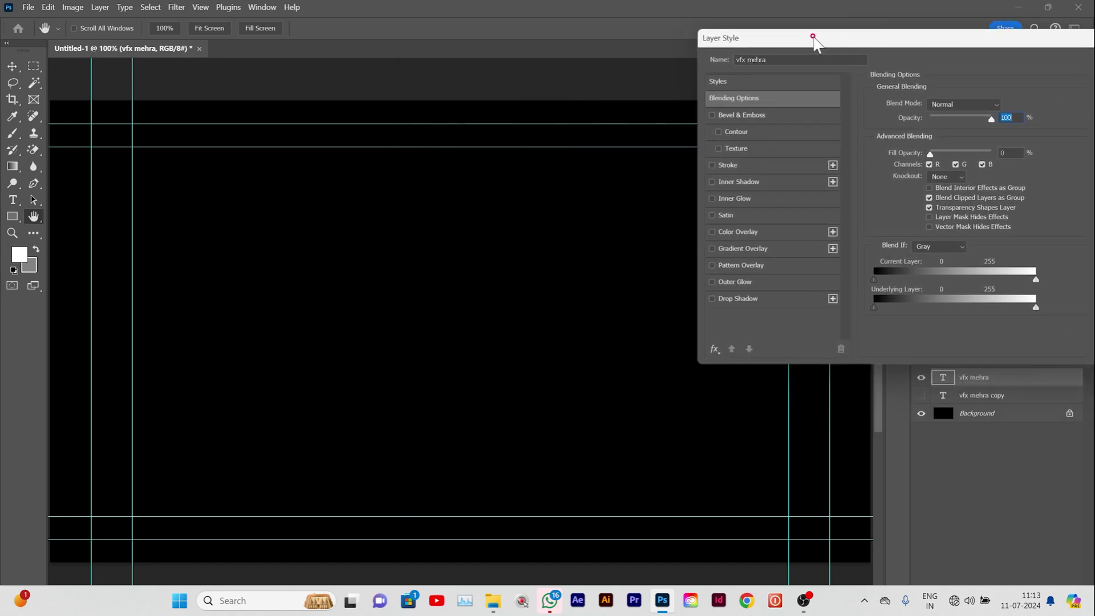
pyautogui.click(735, 164)
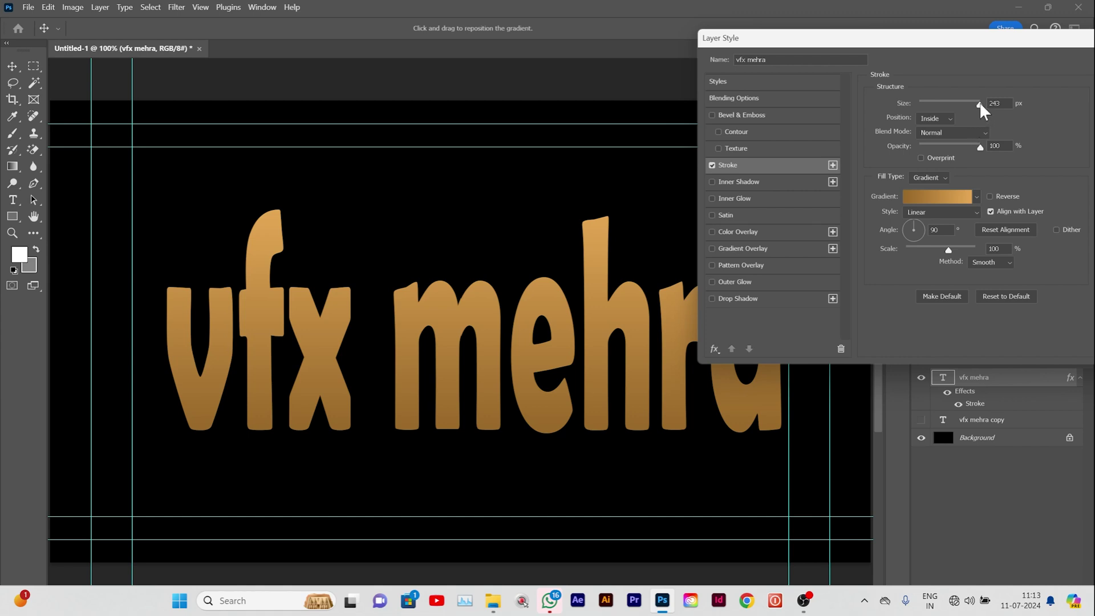
pyautogui.moveTo(936, 100); pyautogui.dragTo(923, 100)
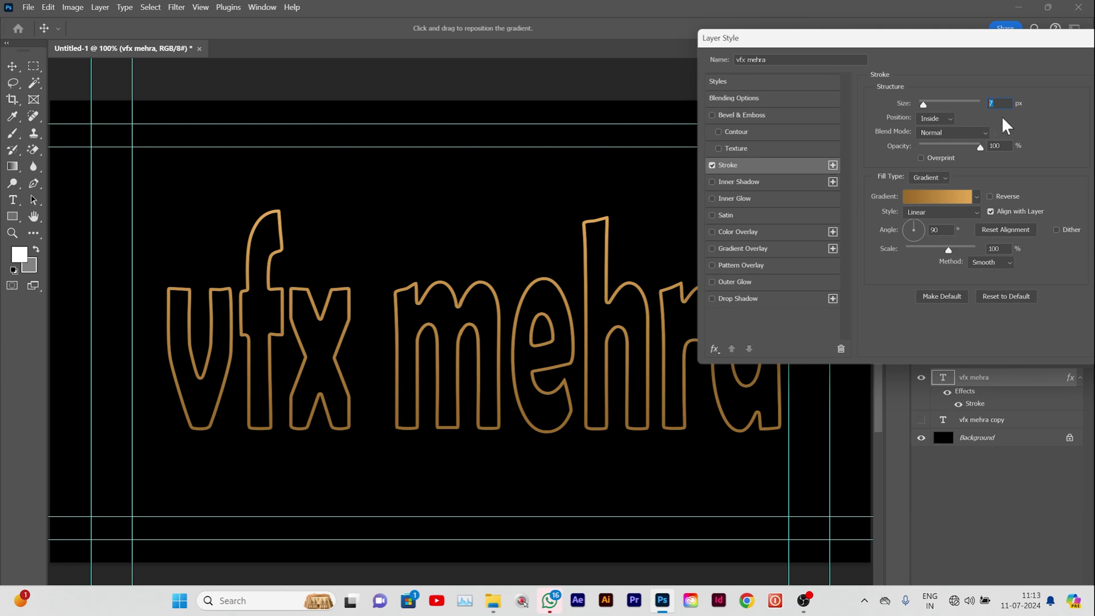
pyautogui.write('10')
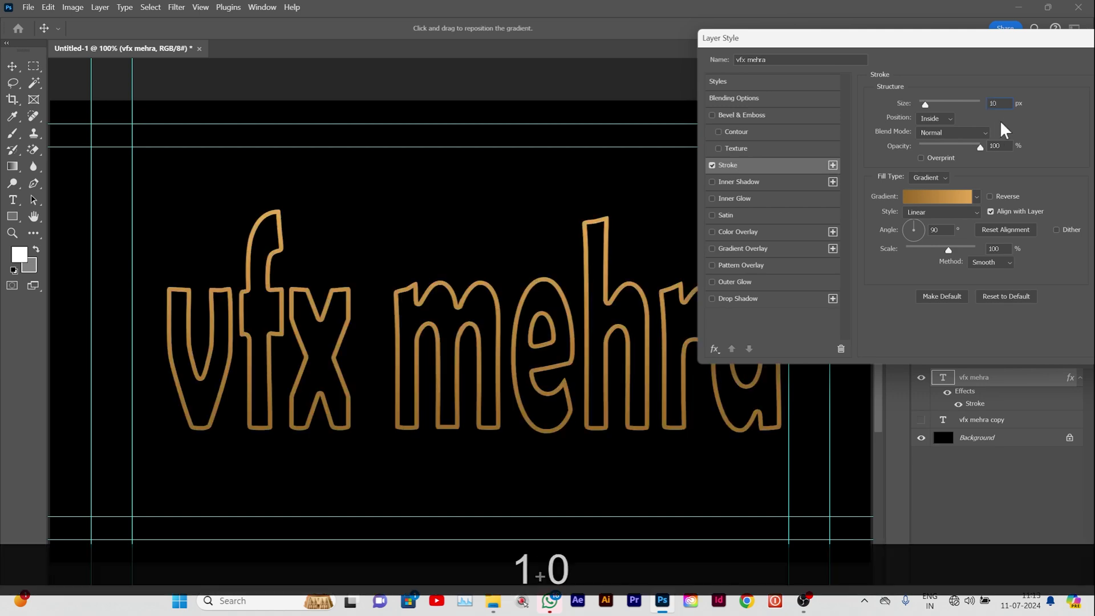
pyautogui.click(1038, 120)
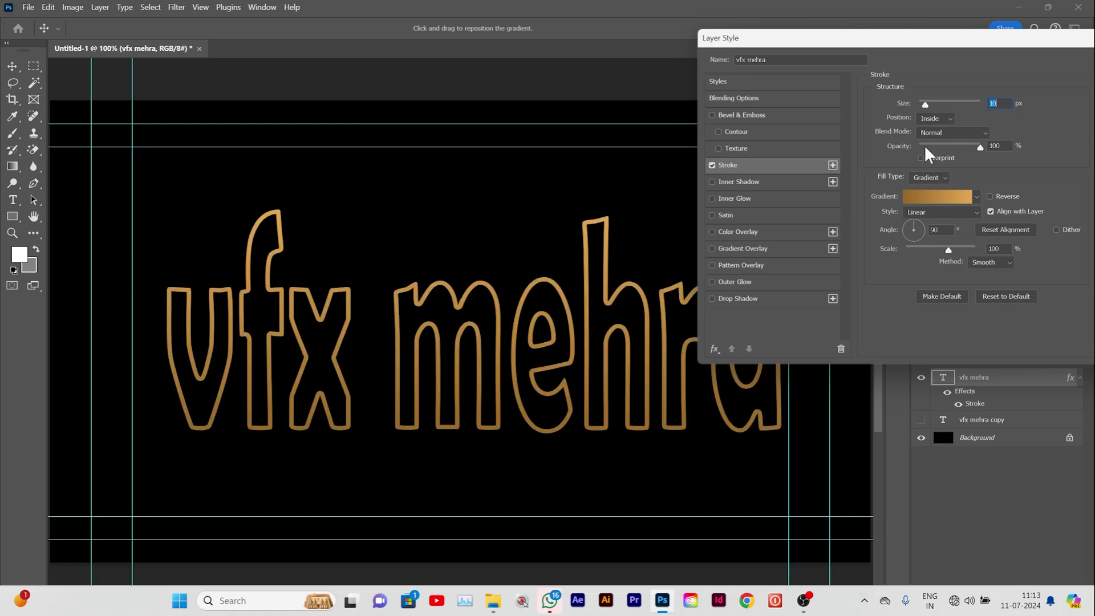
# Step: Set the stroke's position to Inside and keep its fill type as Gradient
pyautogui.moveTo(932, 46); pyautogui.dragTo(789, 24)
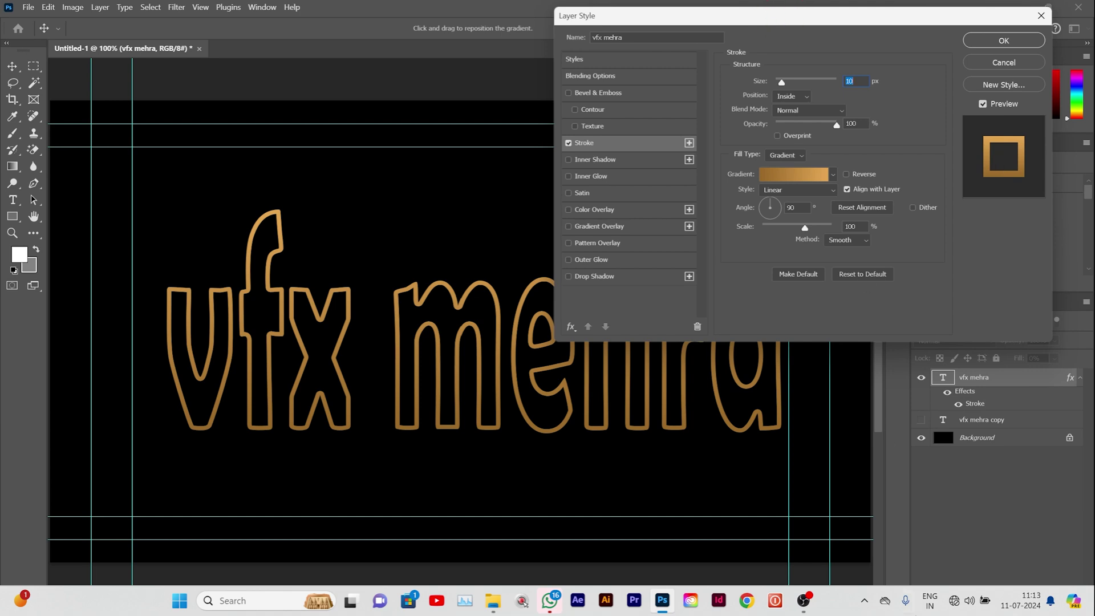
pyautogui.click(803, 94)
pyautogui.click(798, 115)
pyautogui.click(797, 158)
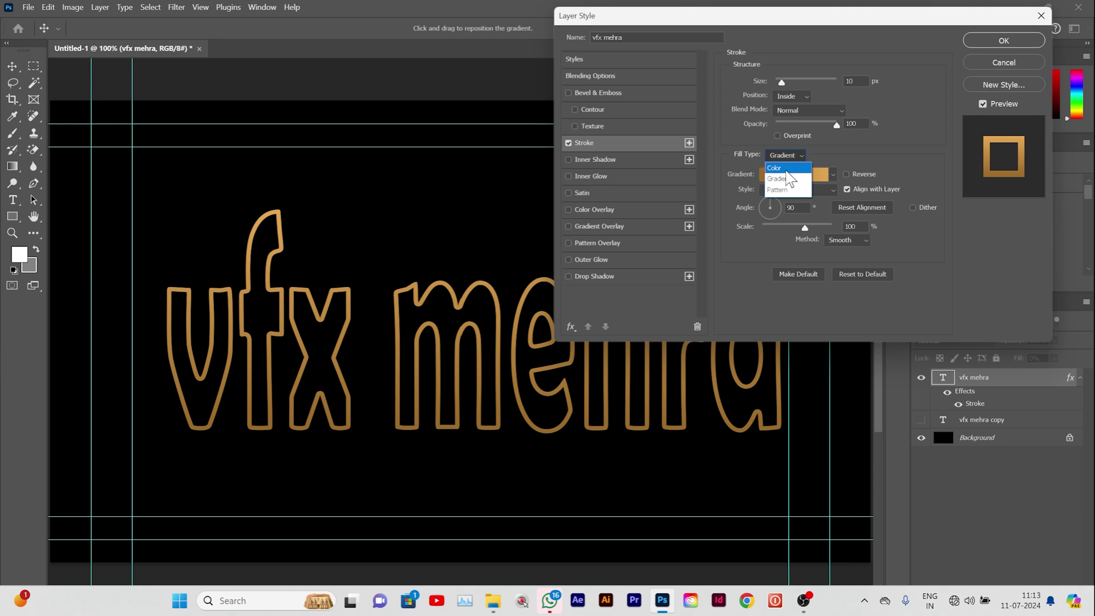
pyautogui.click(840, 152)
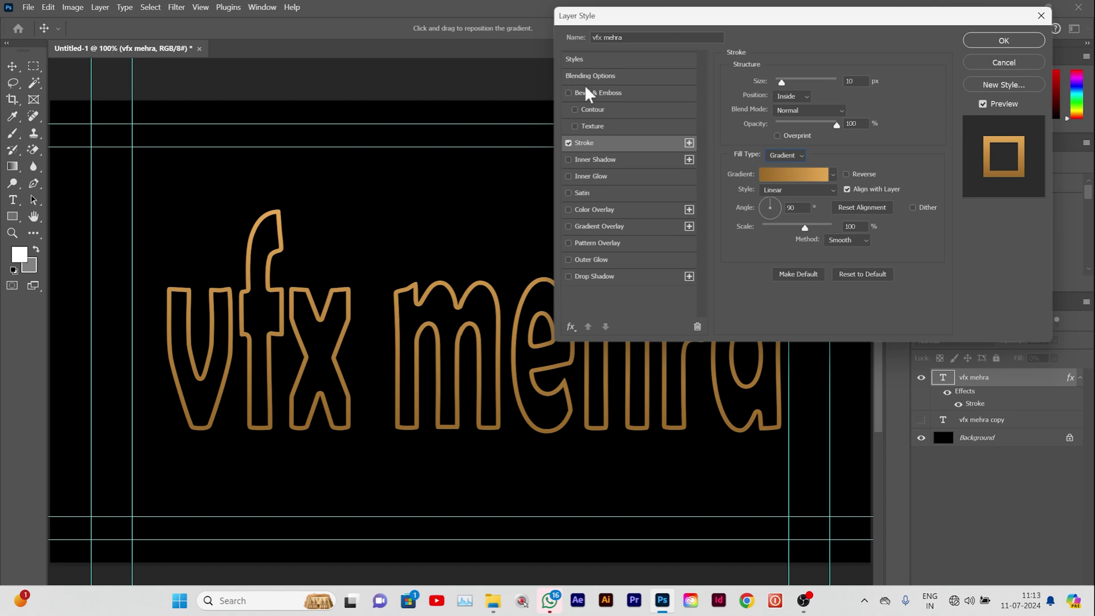
pyautogui.moveTo(672, 19); pyautogui.dragTo(721, 23)
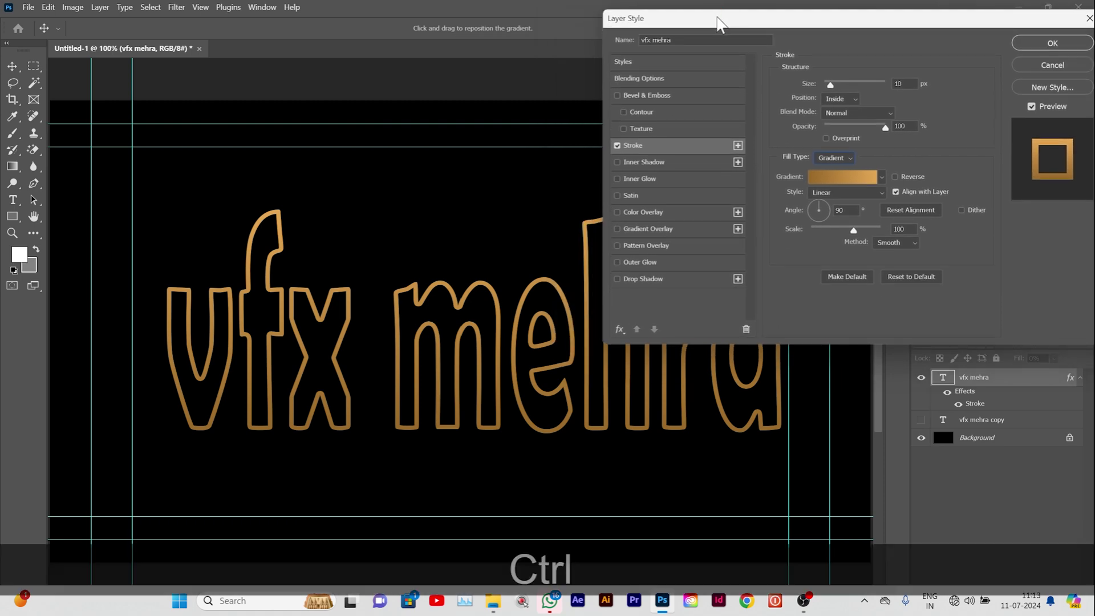
pyautogui.hotkey('ctrl', '=')
pyautogui.hotkey('ctrl', '-')
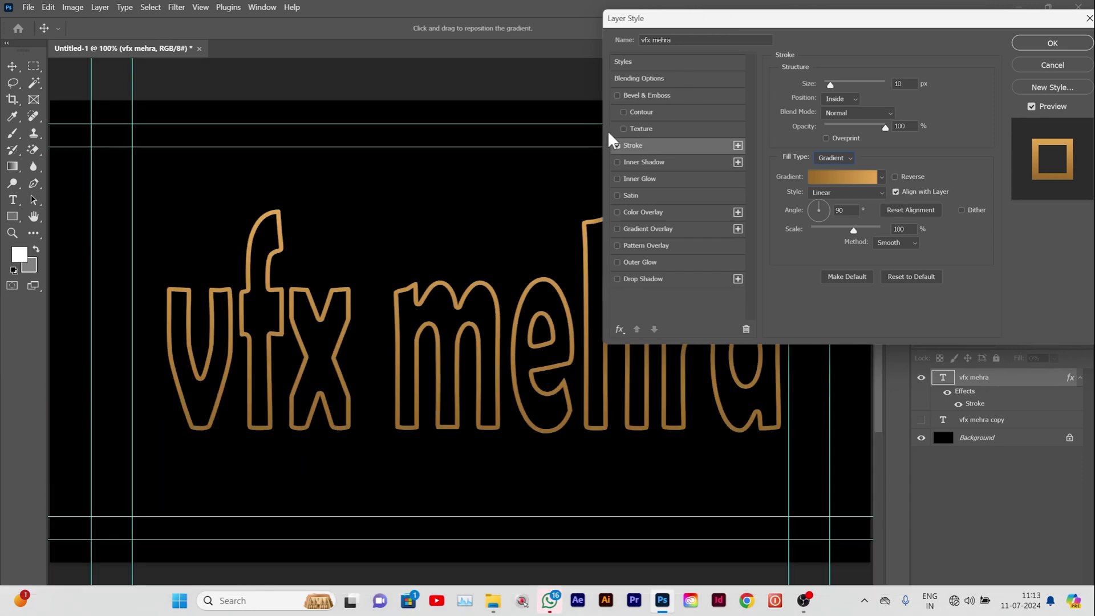
pyautogui.moveTo(813, 21); pyautogui.dragTo(764, 13)
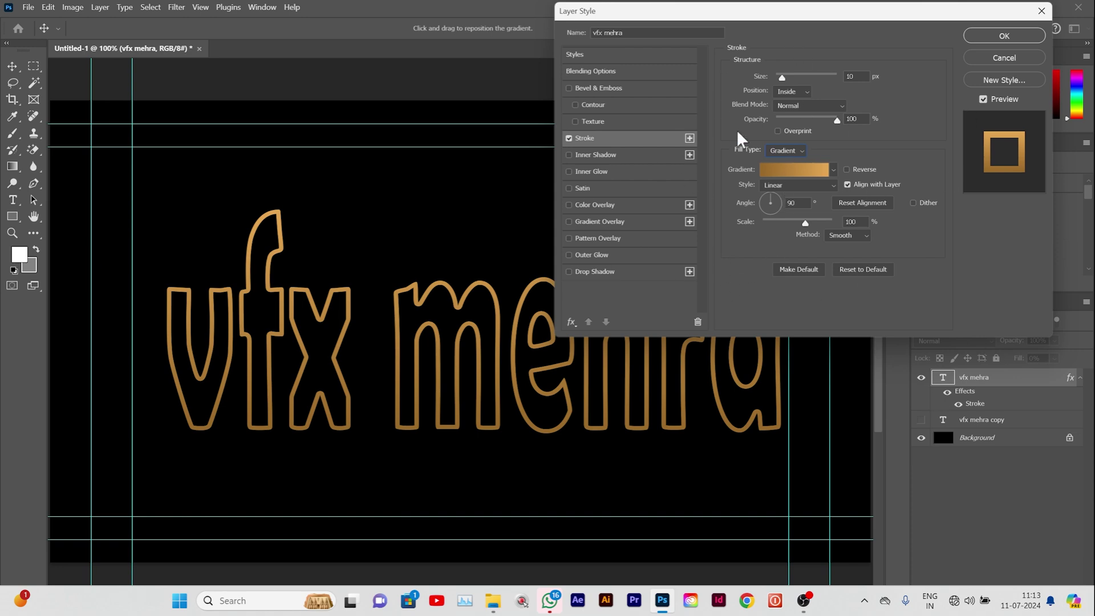
# Step: Apply a stroke gradient with color stop 986929 at location 0 and e4a753 at location 100
pyautogui.click(779, 169)
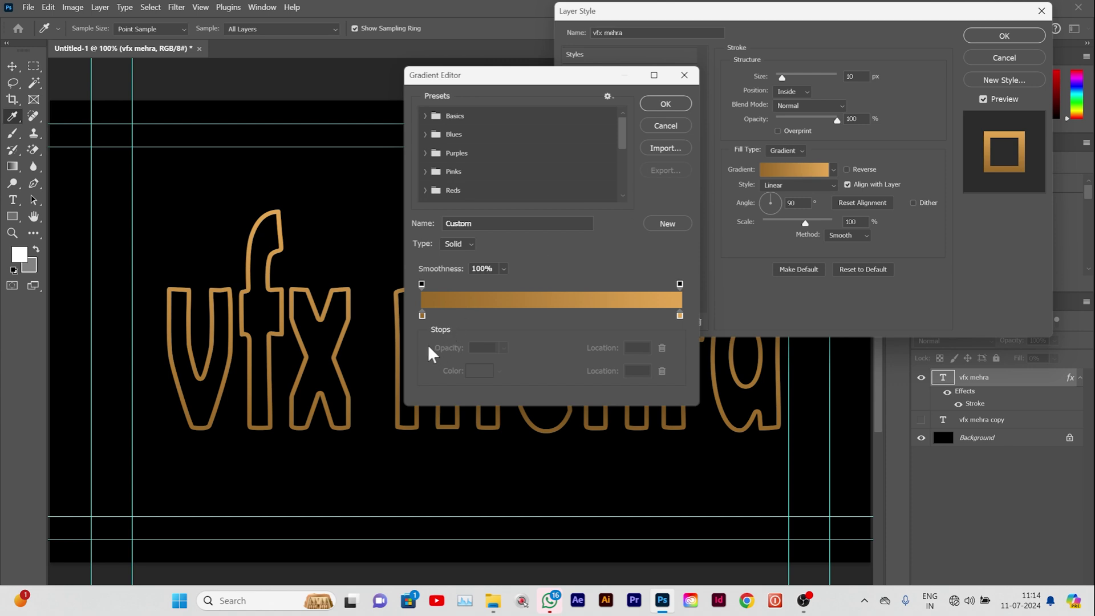
pyautogui.click(423, 316)
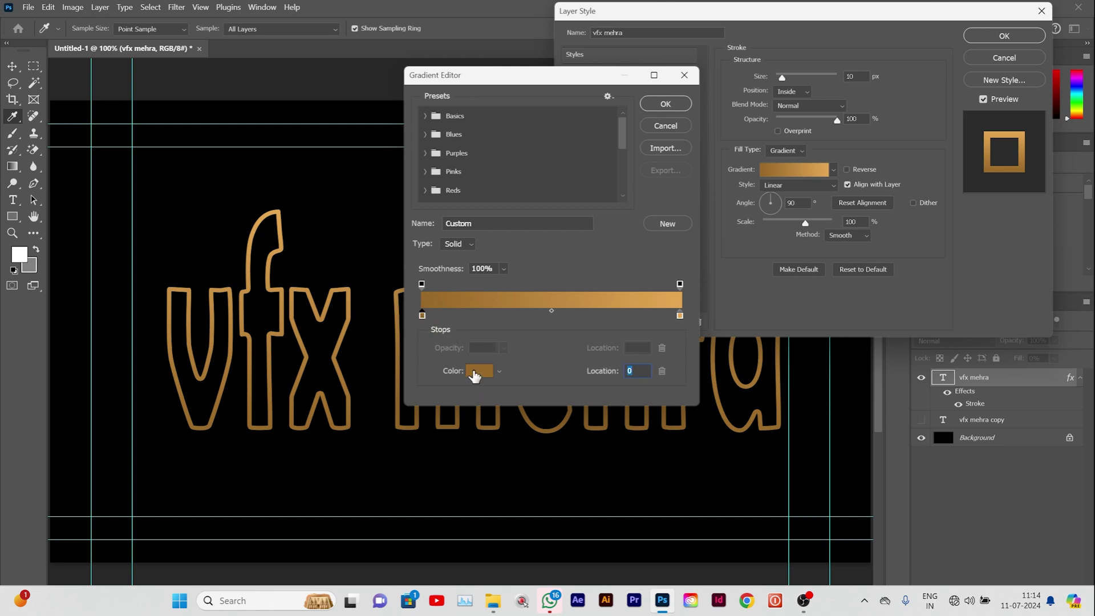
pyautogui.click(474, 374)
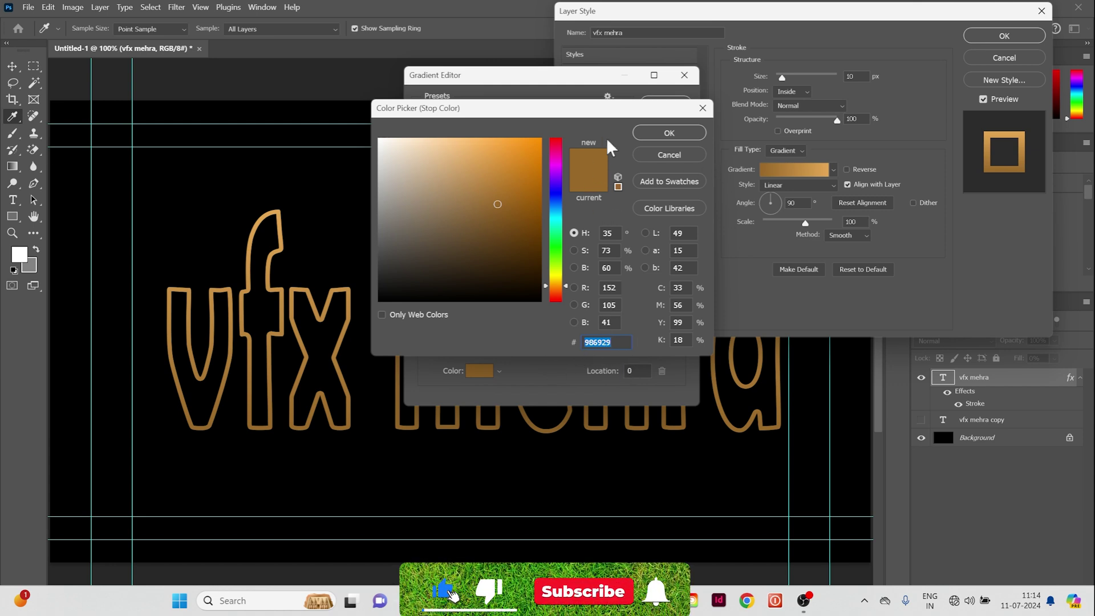
pyautogui.click(655, 132)
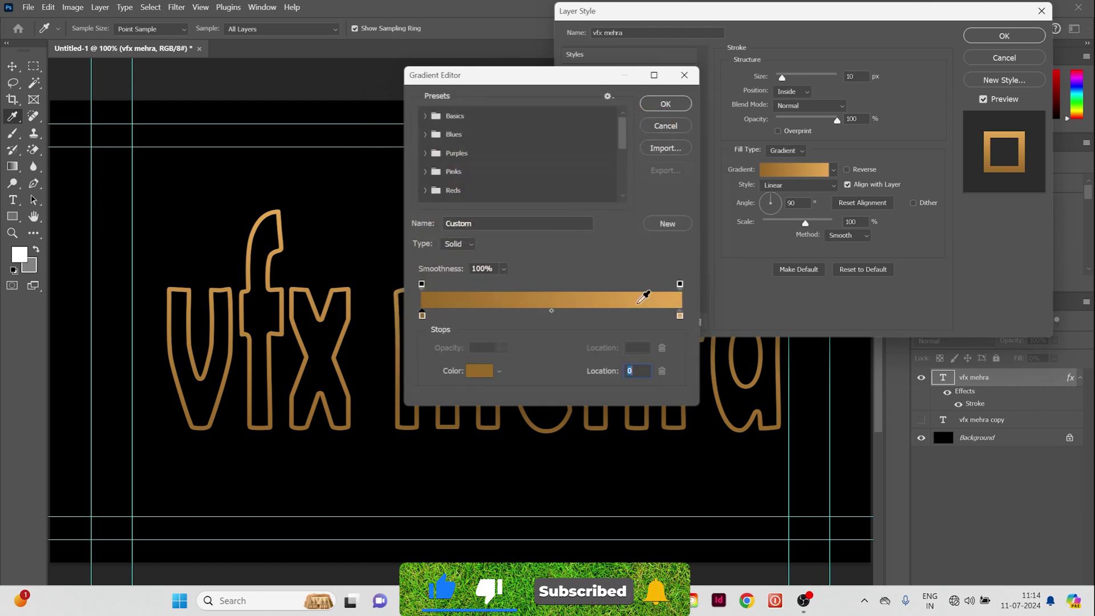
pyautogui.click(680, 316)
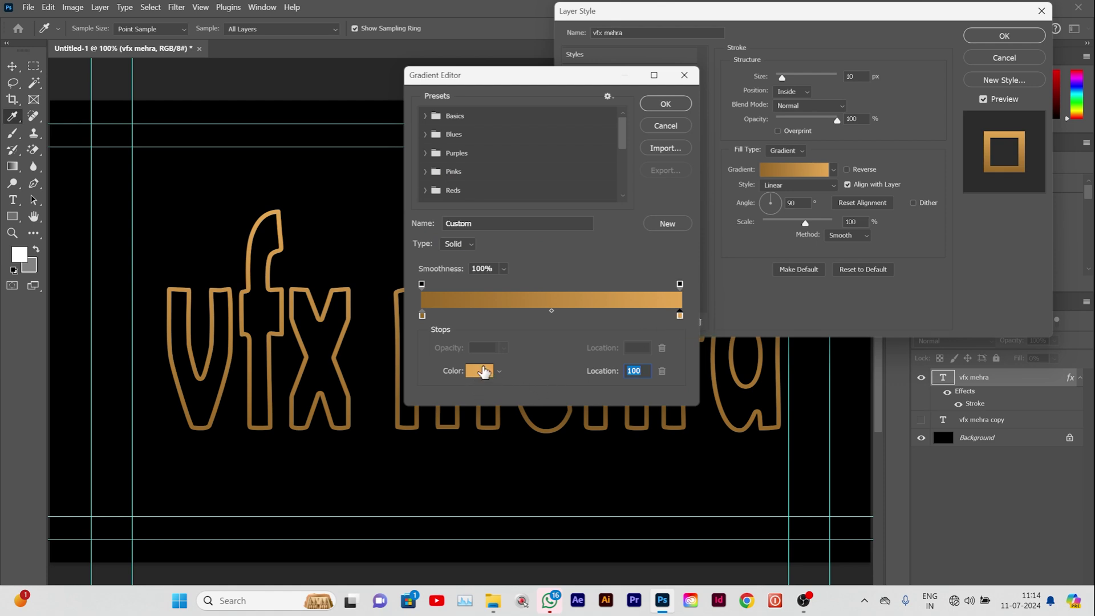
pyautogui.click(481, 372)
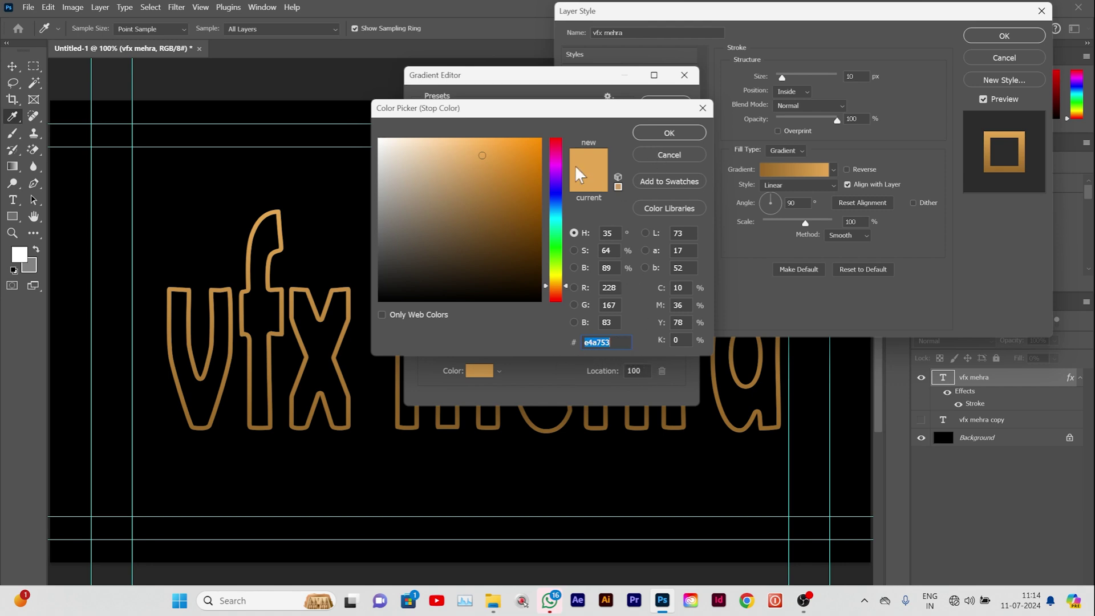
pyautogui.click(663, 133)
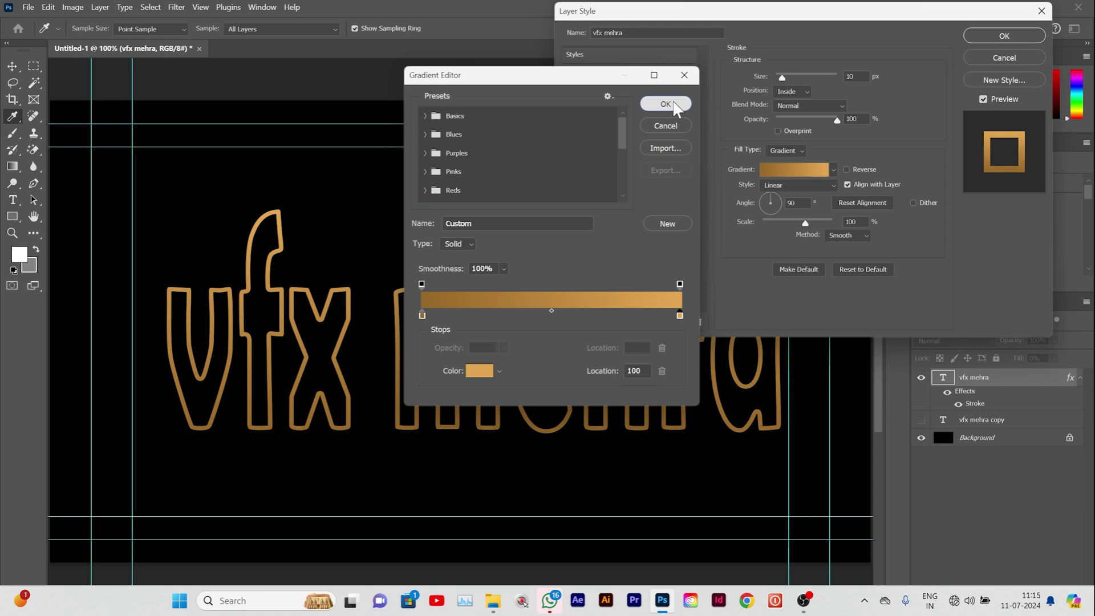
pyautogui.click(674, 108)
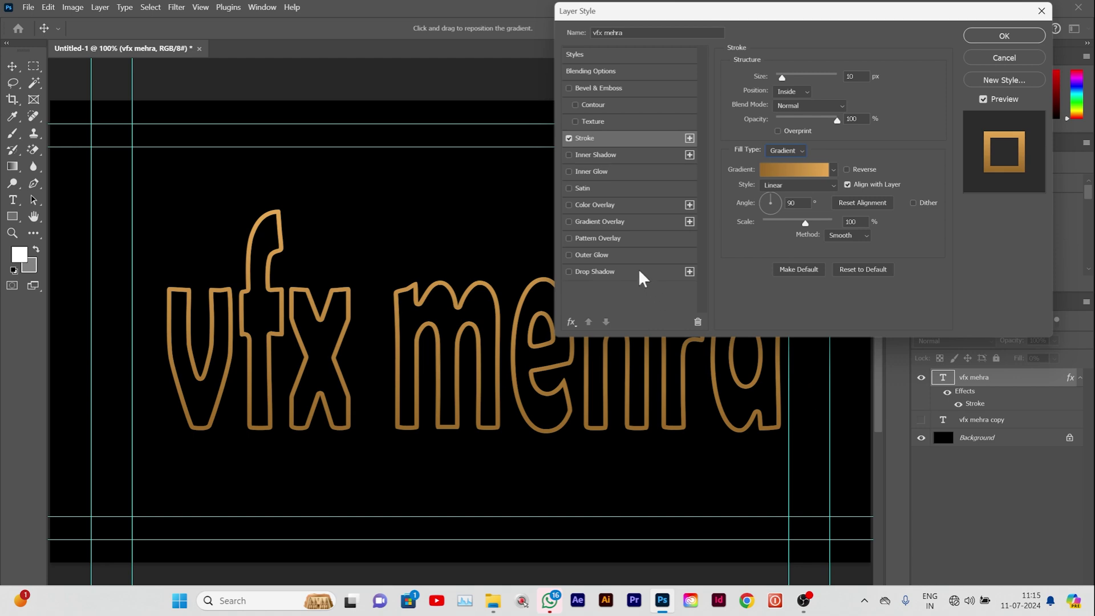
# Step: Add a Pattern Overlay with the dark purple glitter pattern to the text and set its scale to 33%
pyautogui.click(615, 238)
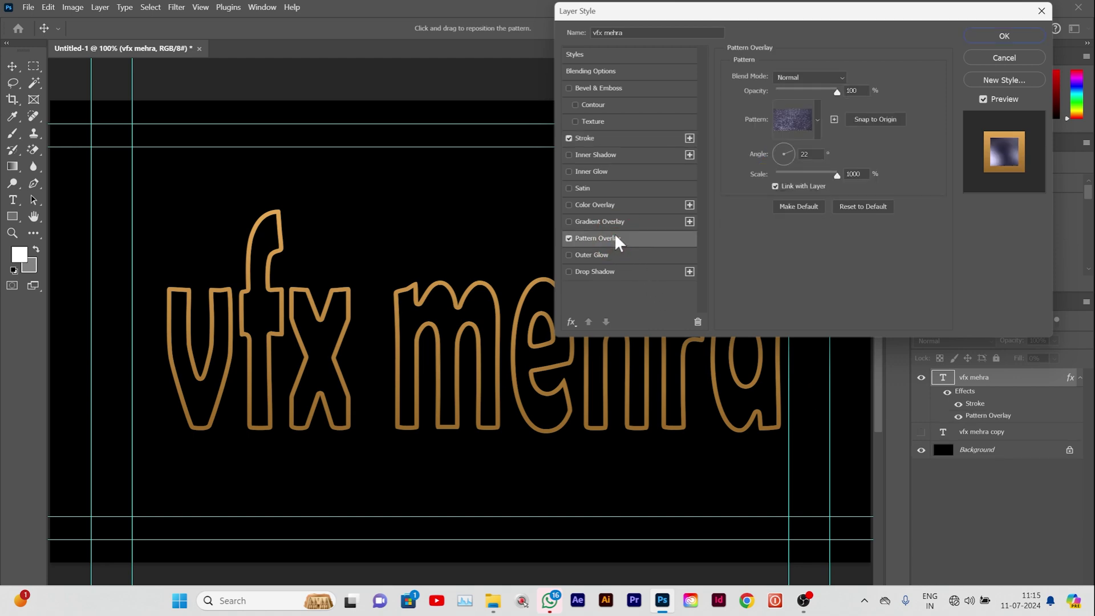
pyautogui.click(819, 118)
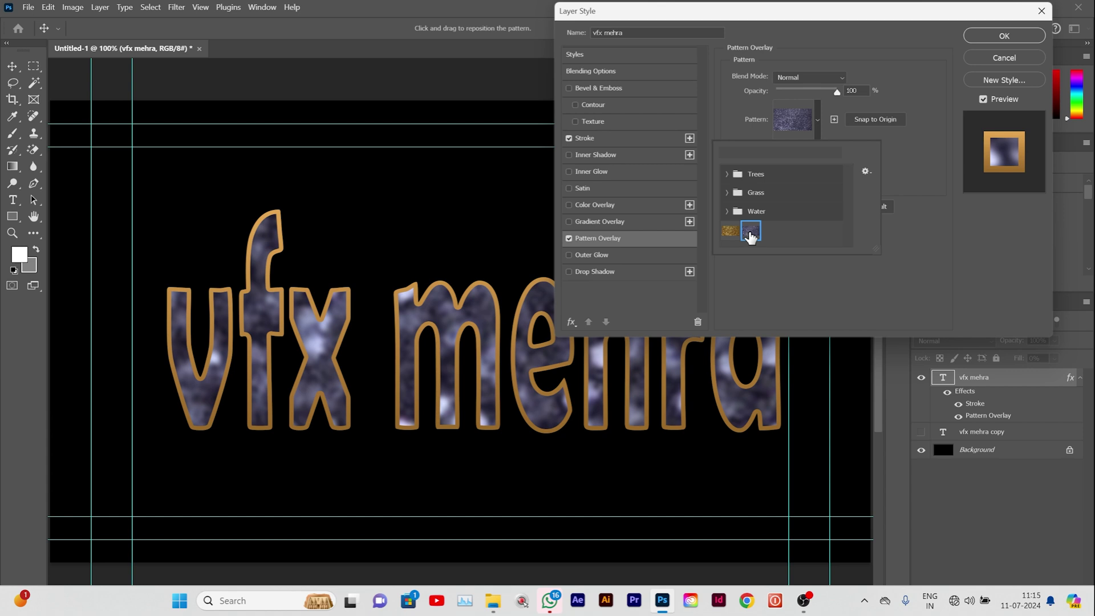
pyautogui.click(932, 253)
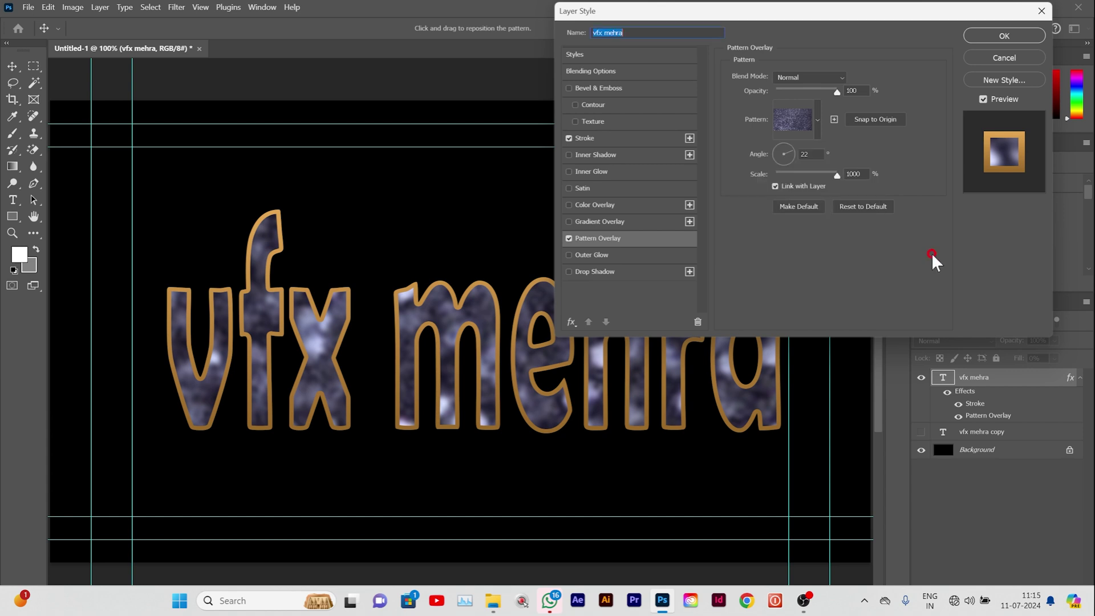
pyautogui.click(826, 172)
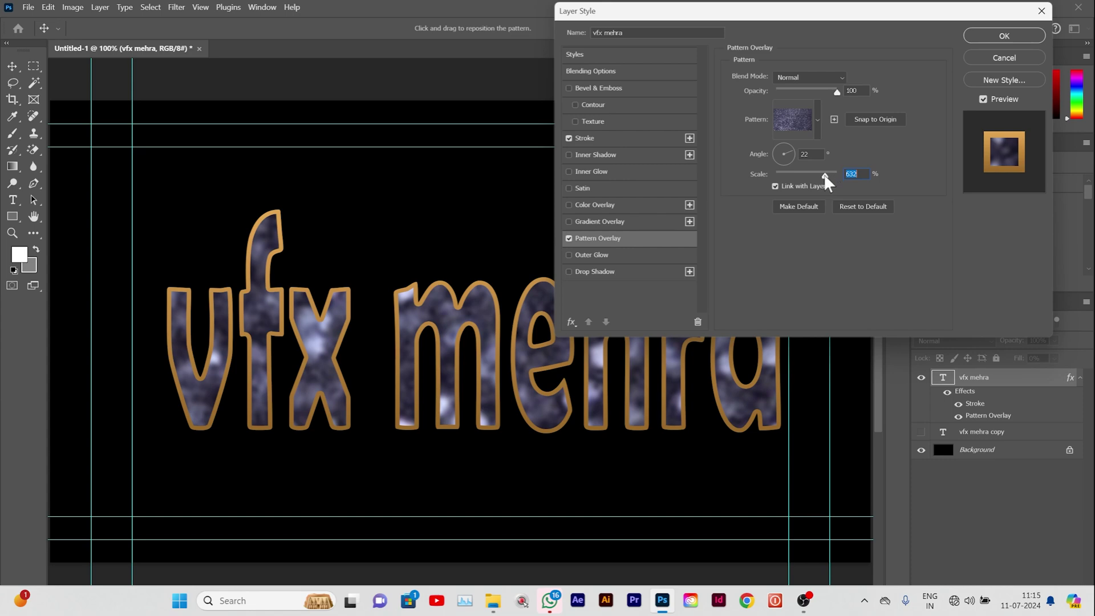
pyautogui.moveTo(809, 174); pyautogui.dragTo(802, 169)
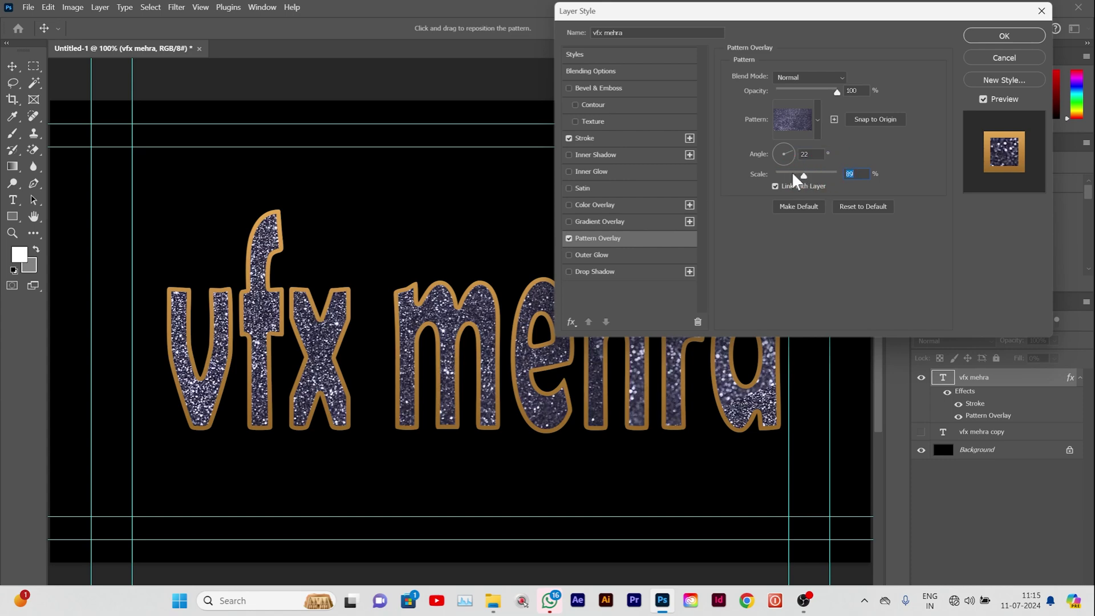
pyautogui.click(791, 171)
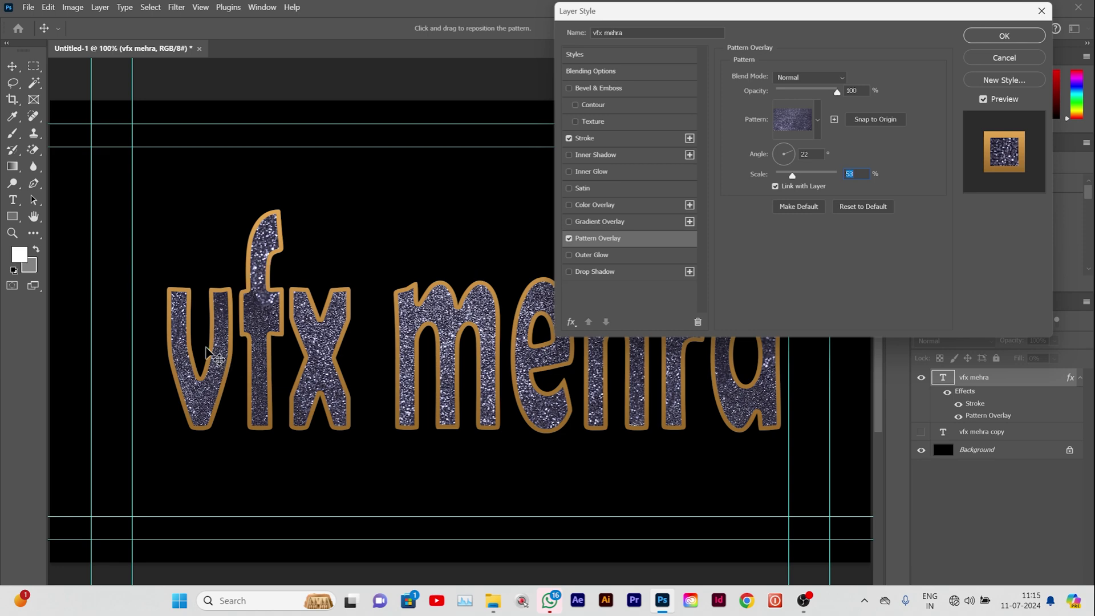
pyautogui.click(786, 171)
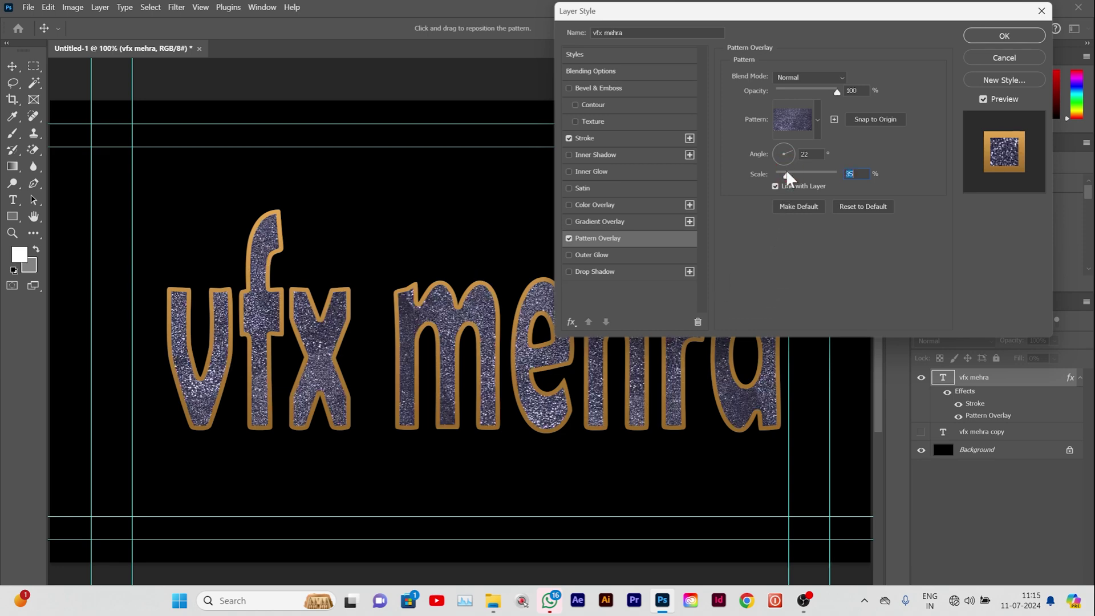
pyautogui.click(782, 171)
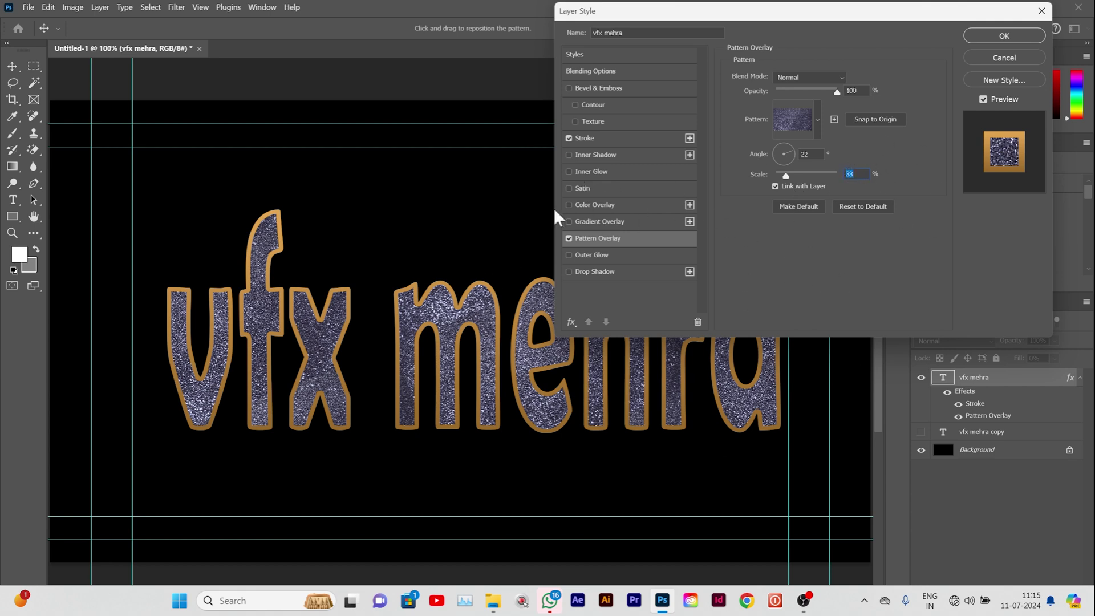
# Step: Add a Satin effect in Color Dodge mode at 50% opacity, using color 2b2929 and the three-peaked contour
pyautogui.click(590, 188)
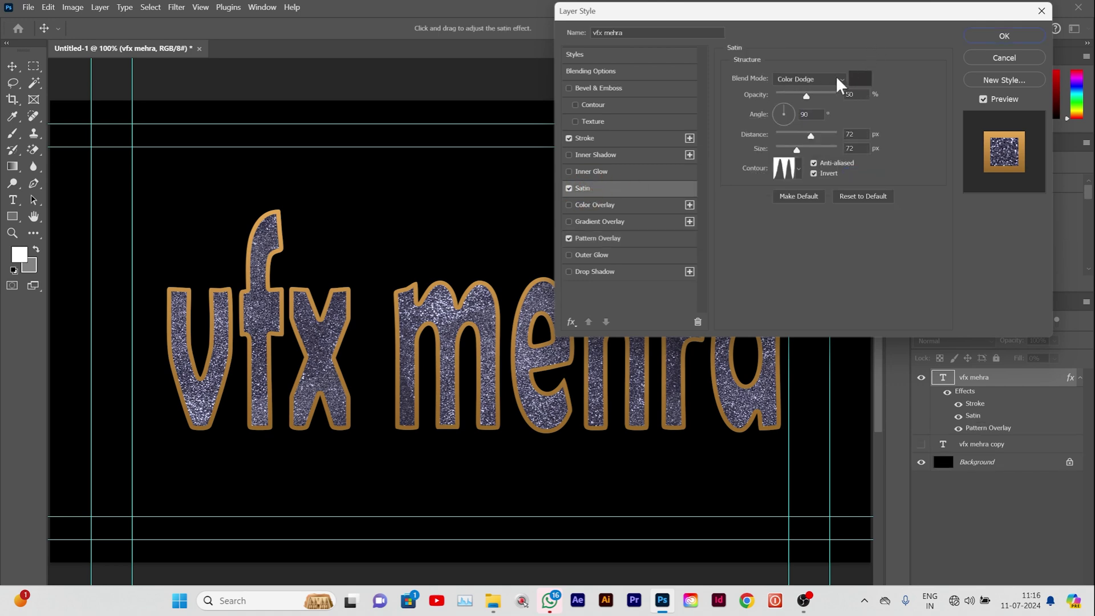
pyautogui.click(860, 78)
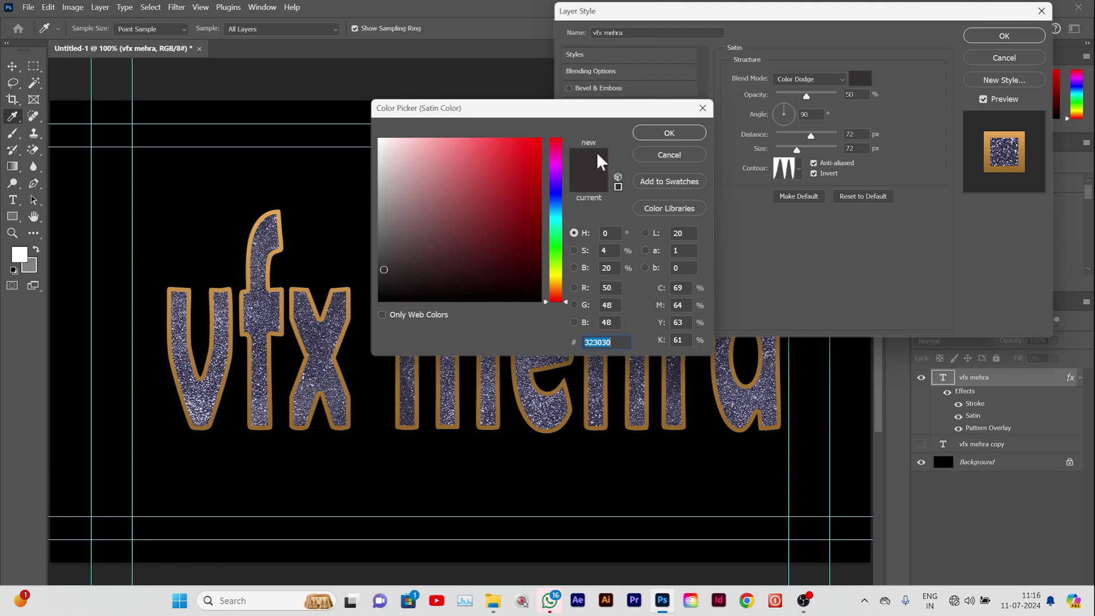
pyautogui.moveTo(388, 251)
pyautogui.mouseDown()
pyautogui.moveTo(383, 239)
pyautogui.moveTo(386, 274)
pyautogui.mouseUp()
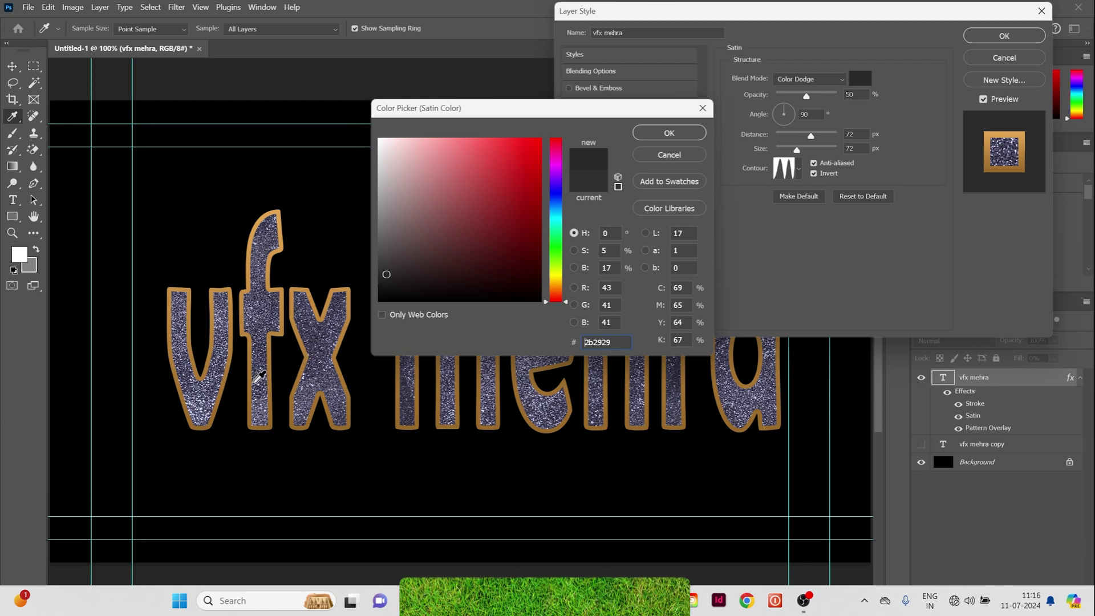
pyautogui.click(668, 136)
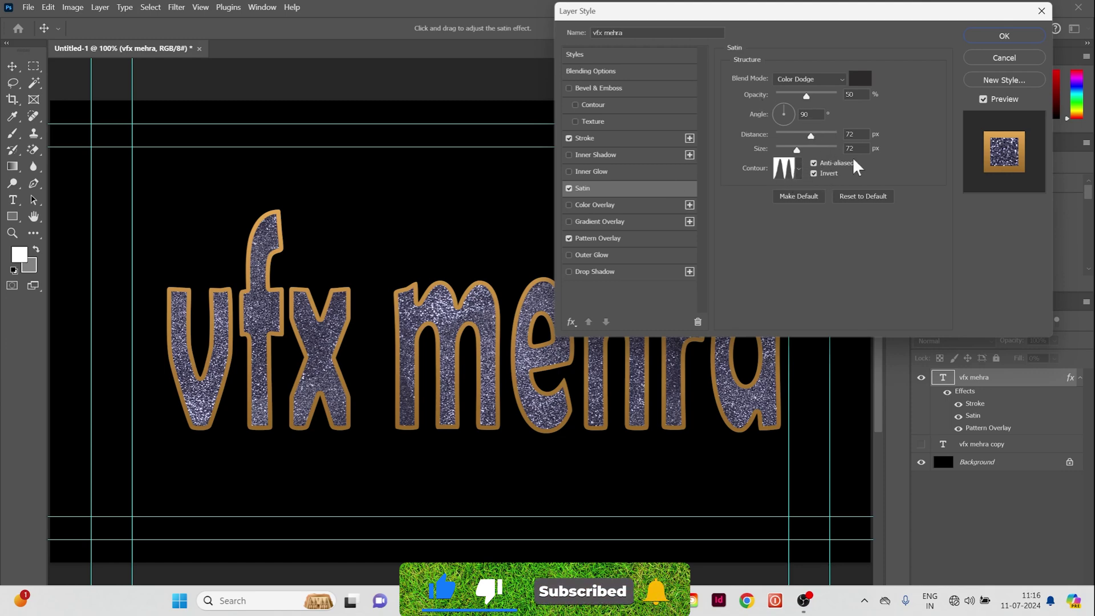
pyautogui.click(799, 169)
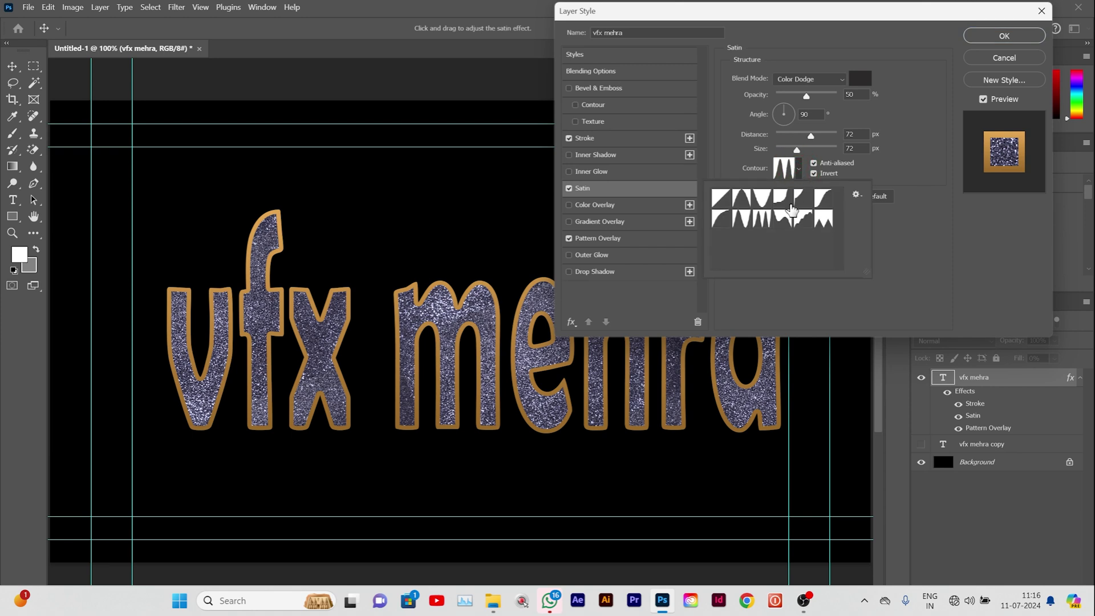
pyautogui.click(763, 220)
pyautogui.click(903, 237)
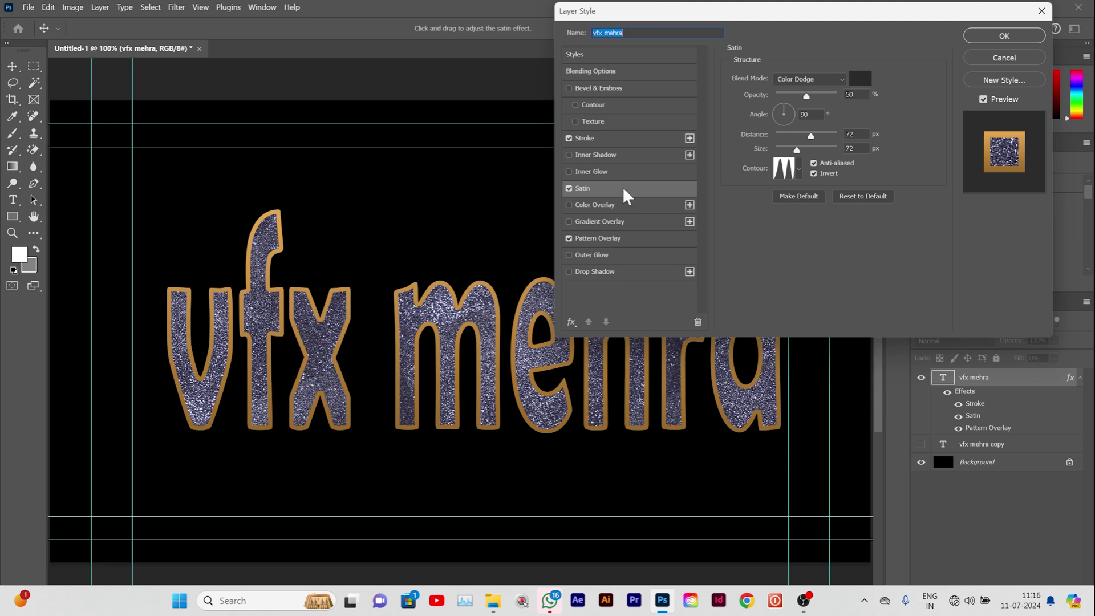
# Step: Enable Bevel & Emboss on the text, keeping highlight color ffe179 in Color Dodge mode, and set the highlight opacity to 63%
pyautogui.click(612, 90)
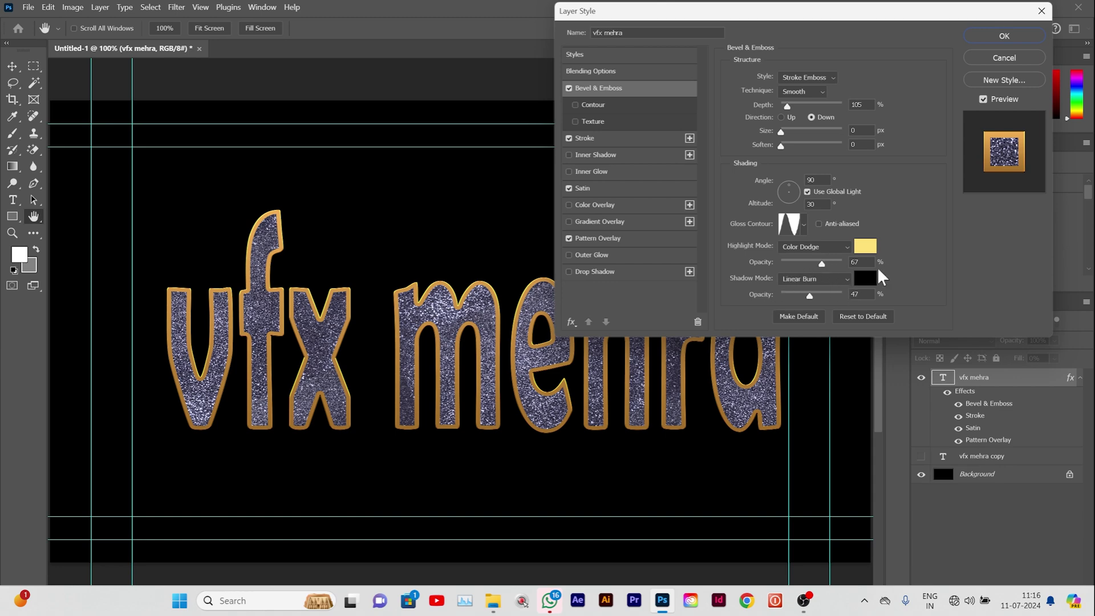
pyautogui.click(867, 247)
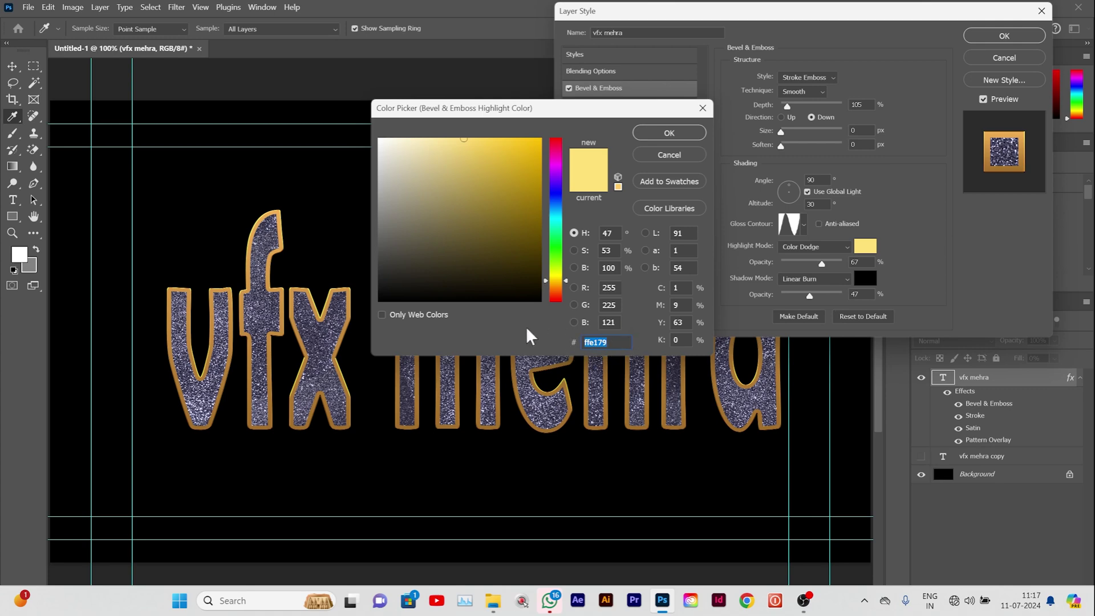
pyautogui.click(667, 137)
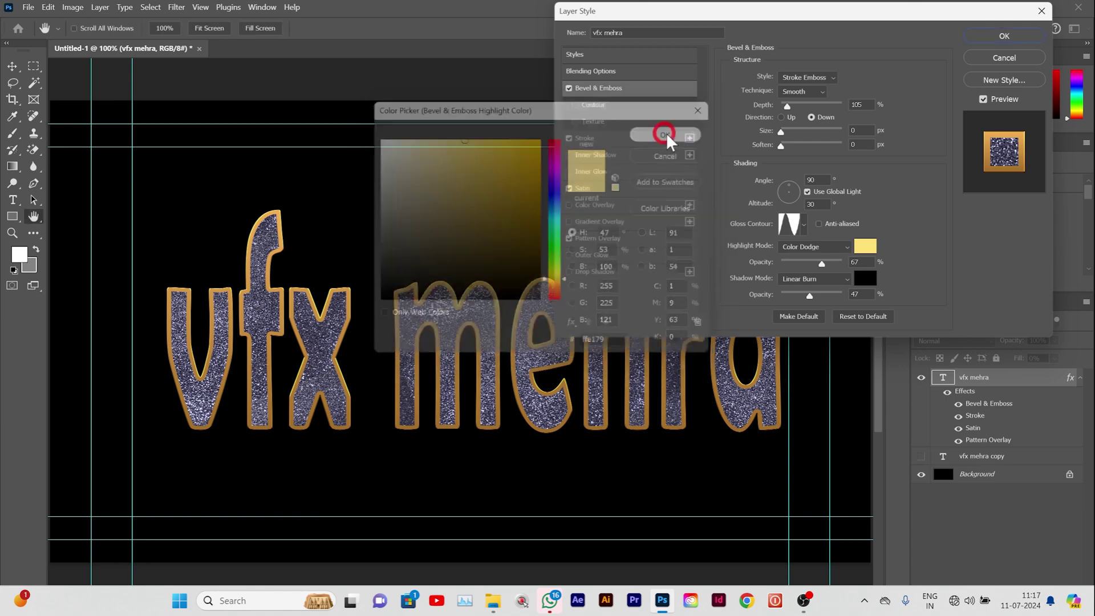
pyautogui.moveTo(822, 263)
pyautogui.mouseDown()
pyautogui.moveTo(795, 265)
pyautogui.moveTo(819, 264)
pyautogui.mouseUp()
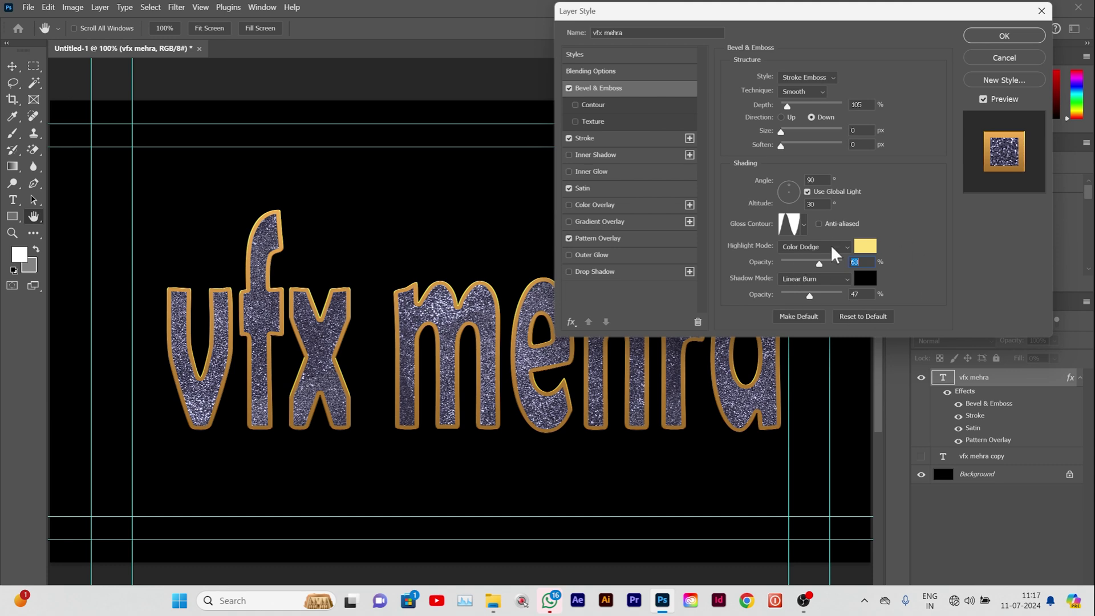
# Step: Enable the bevel's Contour, compare several presets including Ring, and select the wavy contour that slopes downward
pyautogui.click(602, 104)
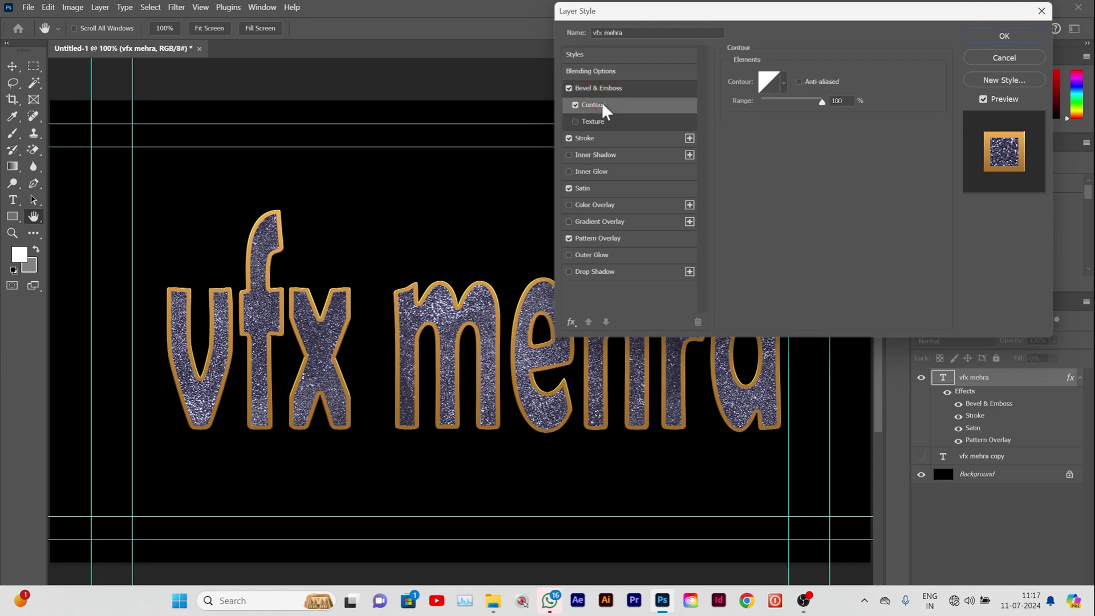
pyautogui.click(783, 82)
pyautogui.click(728, 132)
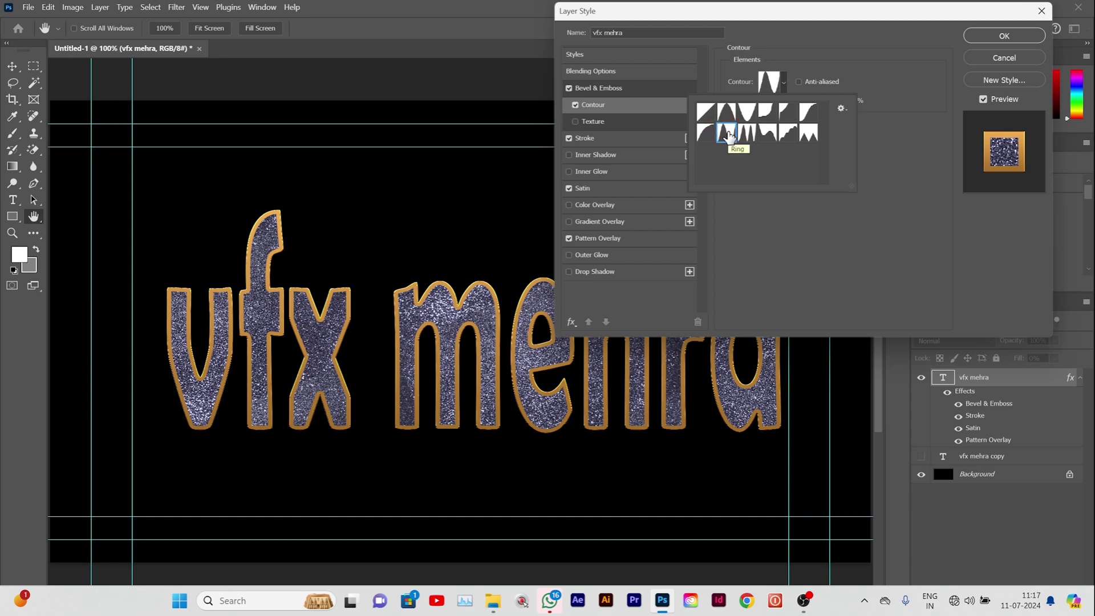
pyautogui.click(749, 133)
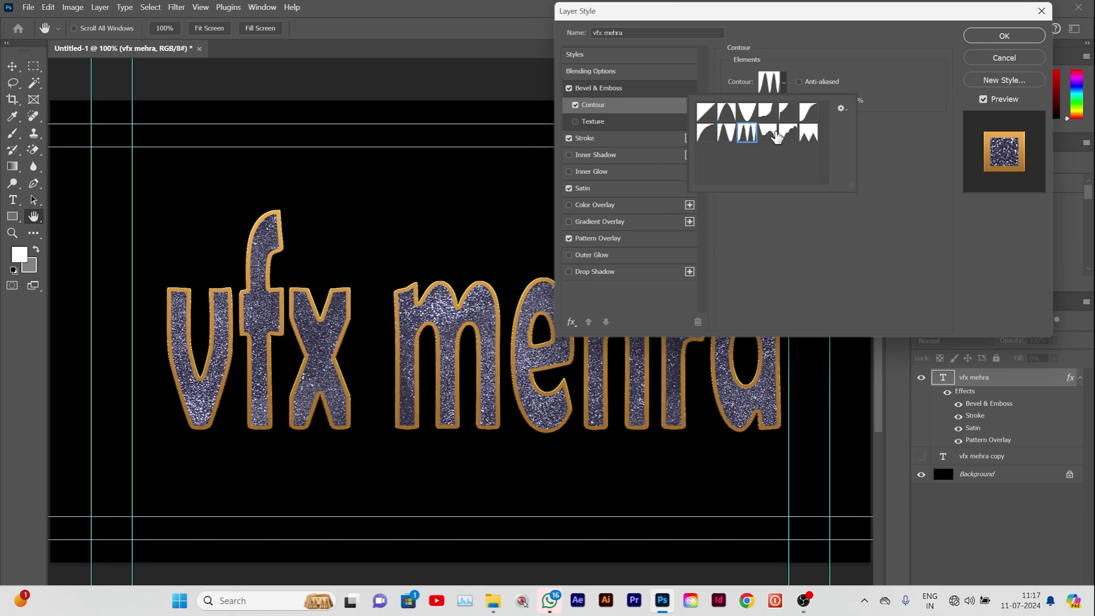
pyautogui.click(771, 135)
pyautogui.click(789, 135)
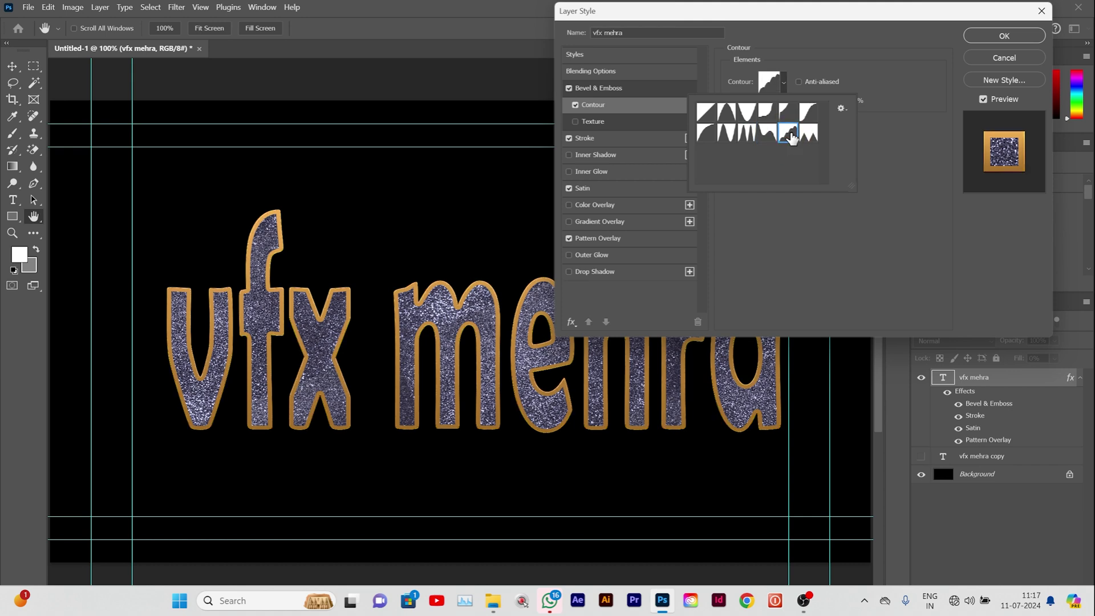
pyautogui.click(762, 136)
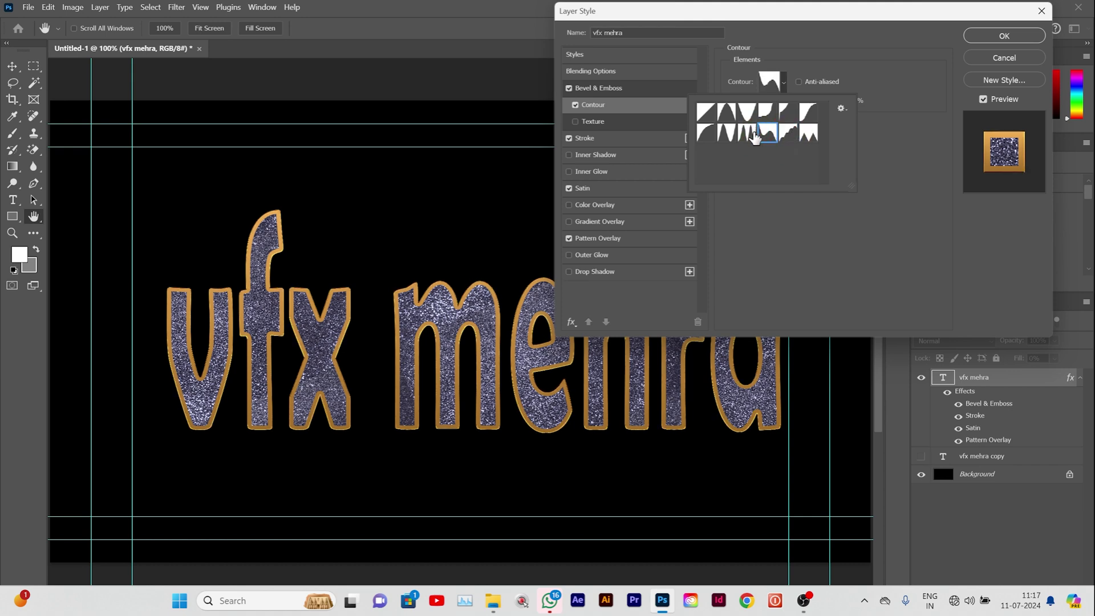
pyautogui.click(749, 136)
pyautogui.click(729, 135)
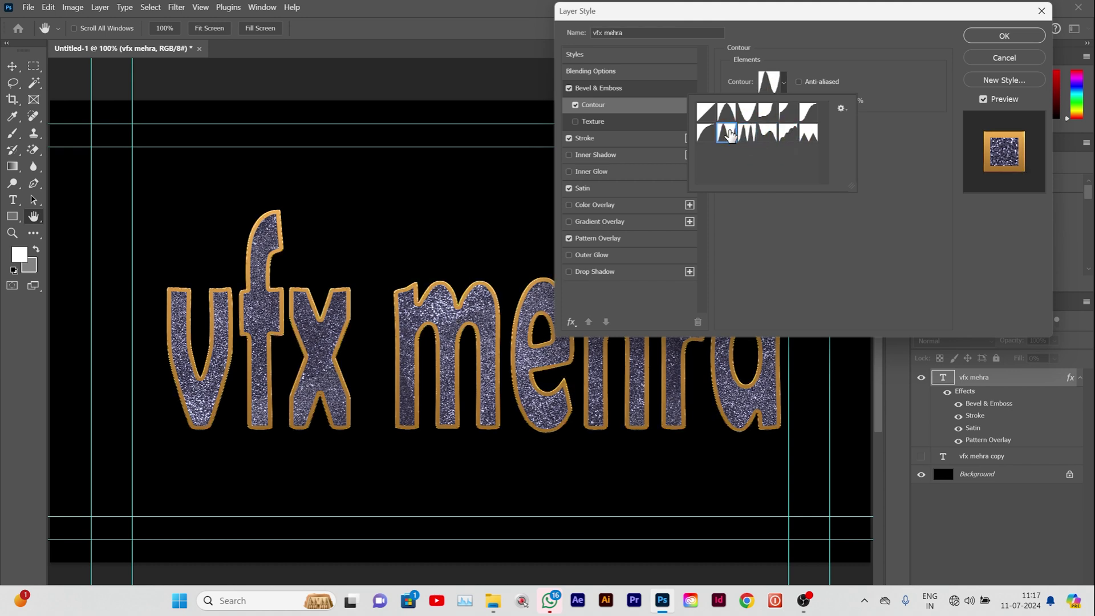
pyautogui.click(767, 135)
pyautogui.click(895, 120)
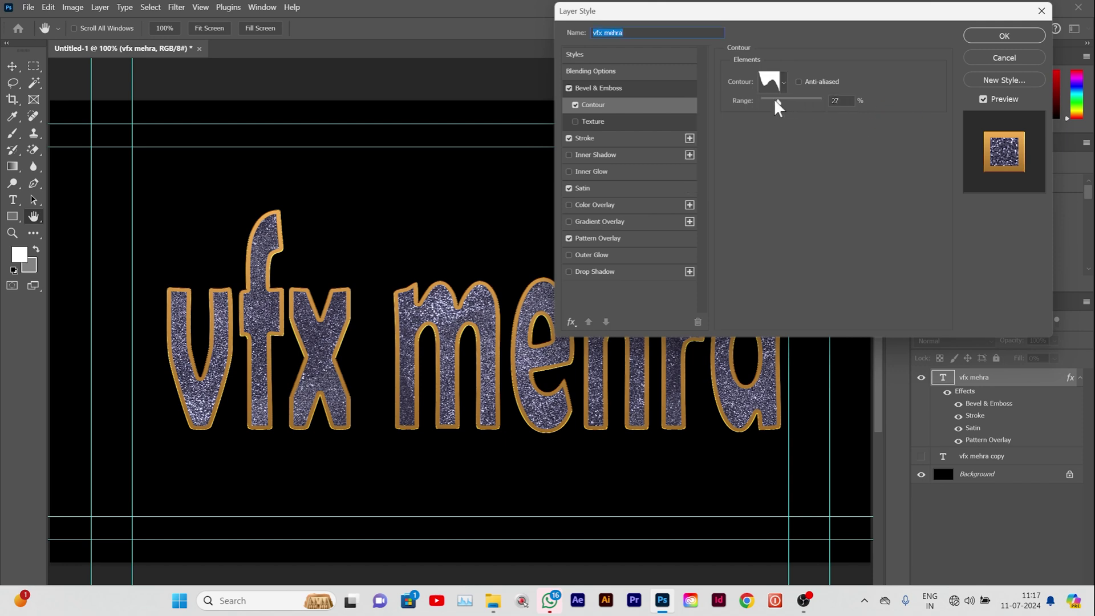
# Step: Set the bevel contour's range to 100% and choose the stair-stepped preset, leaving Anti-aliased off
pyautogui.moveTo(775, 100); pyautogui.dragTo(800, 105)
pyautogui.click(781, 82)
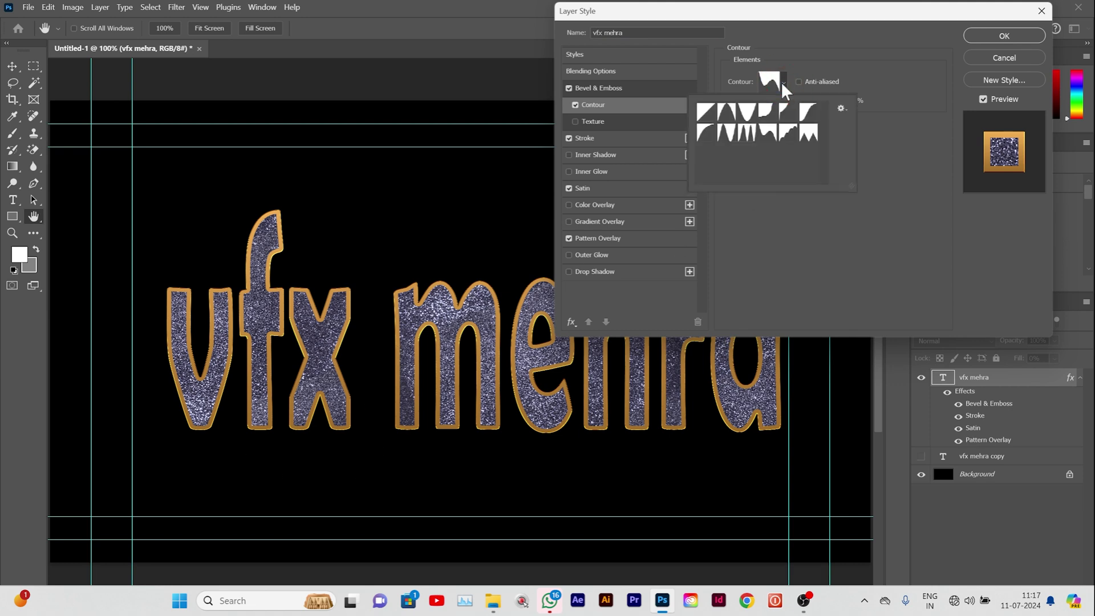
pyautogui.click(789, 134)
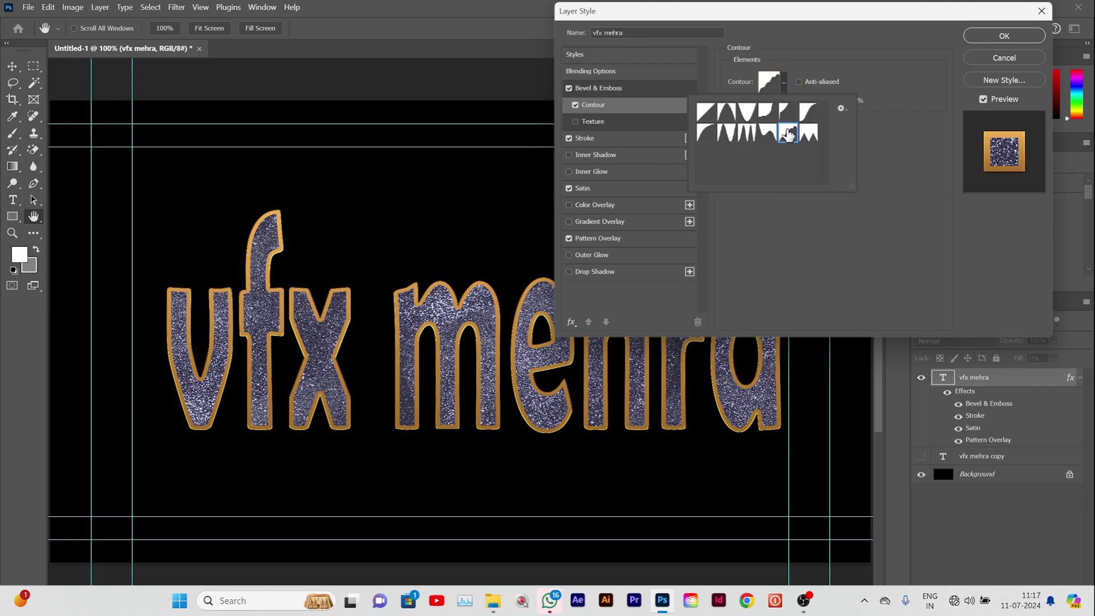
pyautogui.click(799, 82)
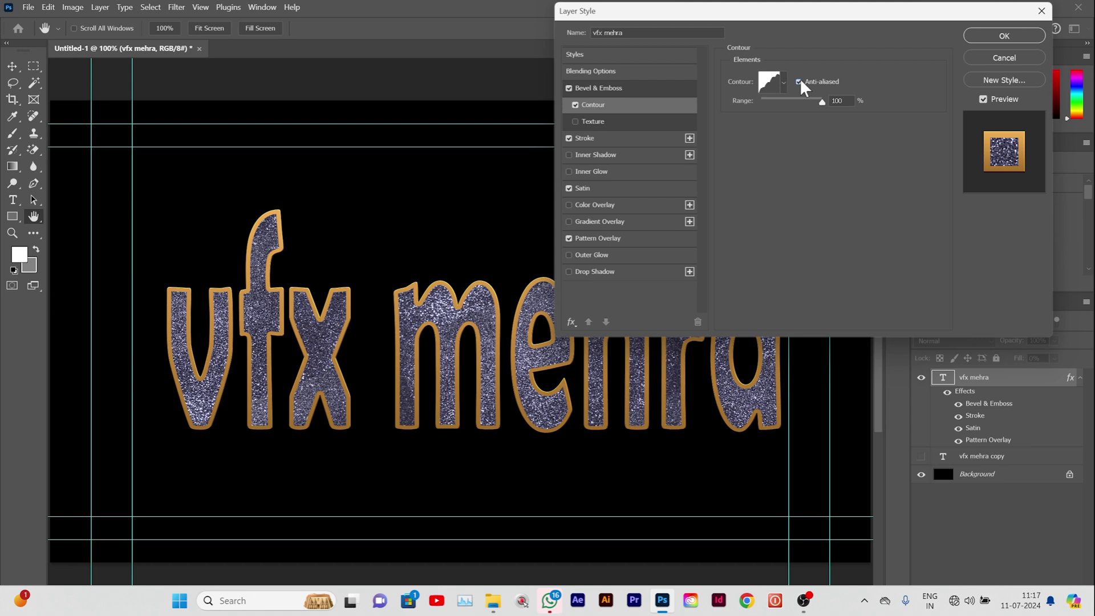
pyautogui.click(799, 82)
pyautogui.click(785, 84)
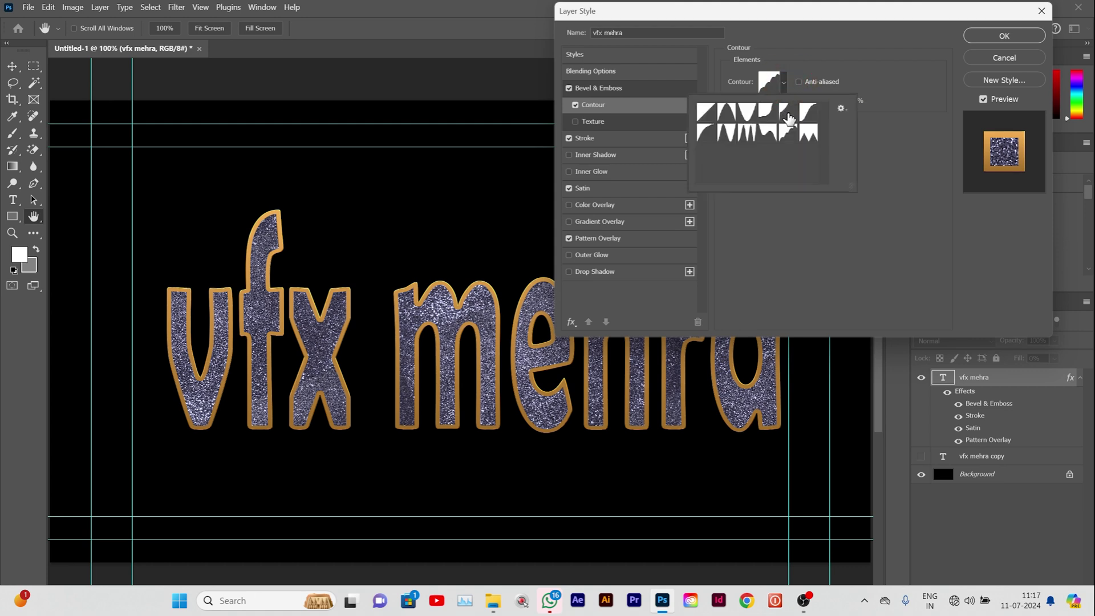
pyautogui.click(766, 111)
pyautogui.click(749, 112)
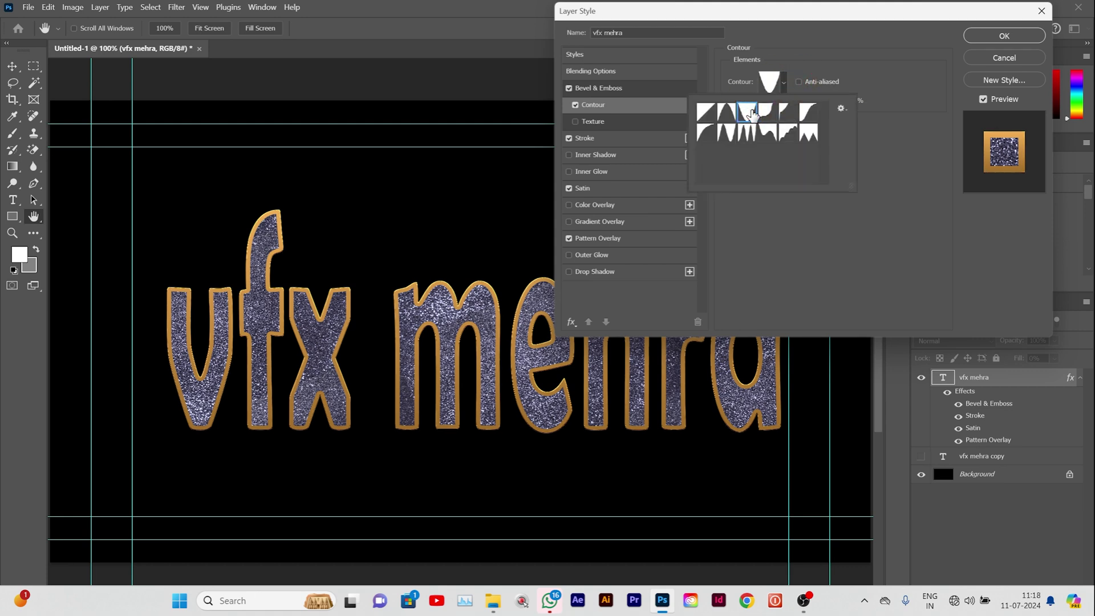
pyautogui.click(791, 135)
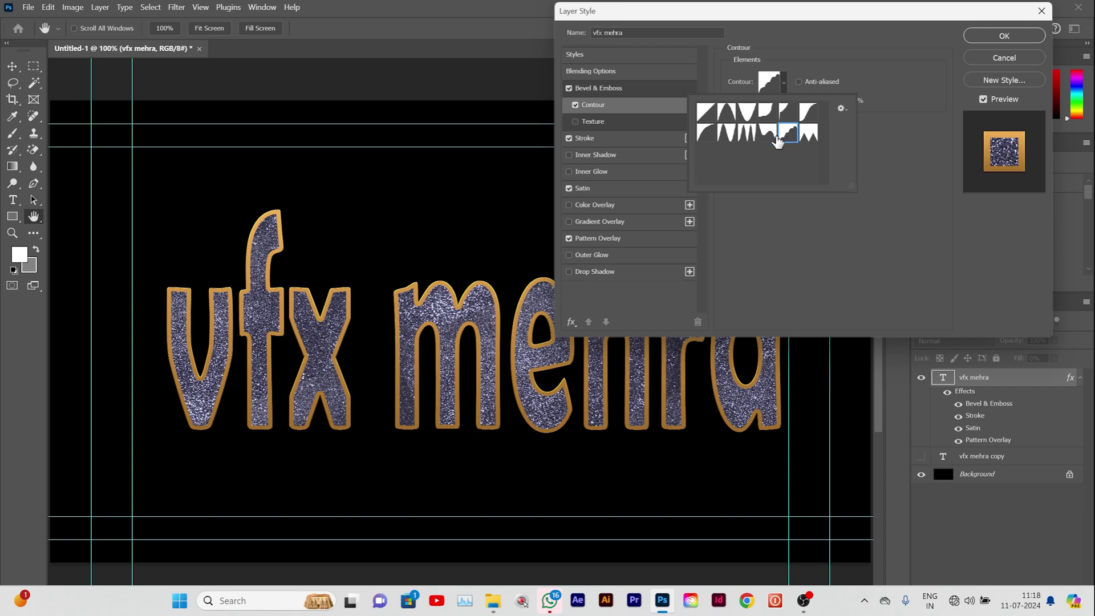
pyautogui.click(771, 136)
pyautogui.click(791, 136)
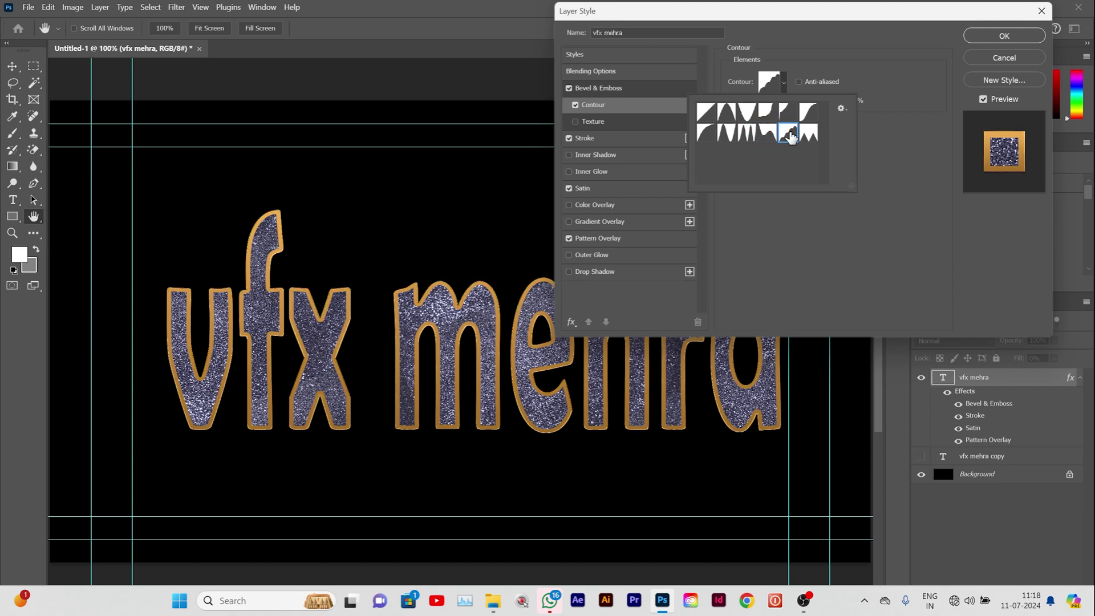
pyautogui.click(890, 158)
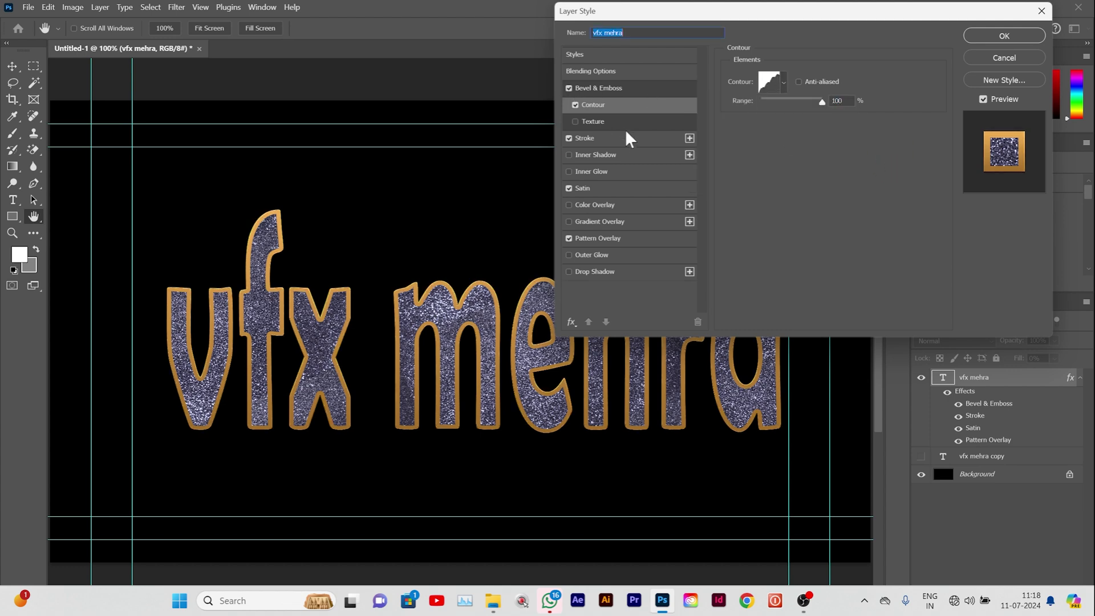
# Step: Set the Bevel & Emboss size to 79 px and soften to 5 px
pyautogui.click(609, 191)
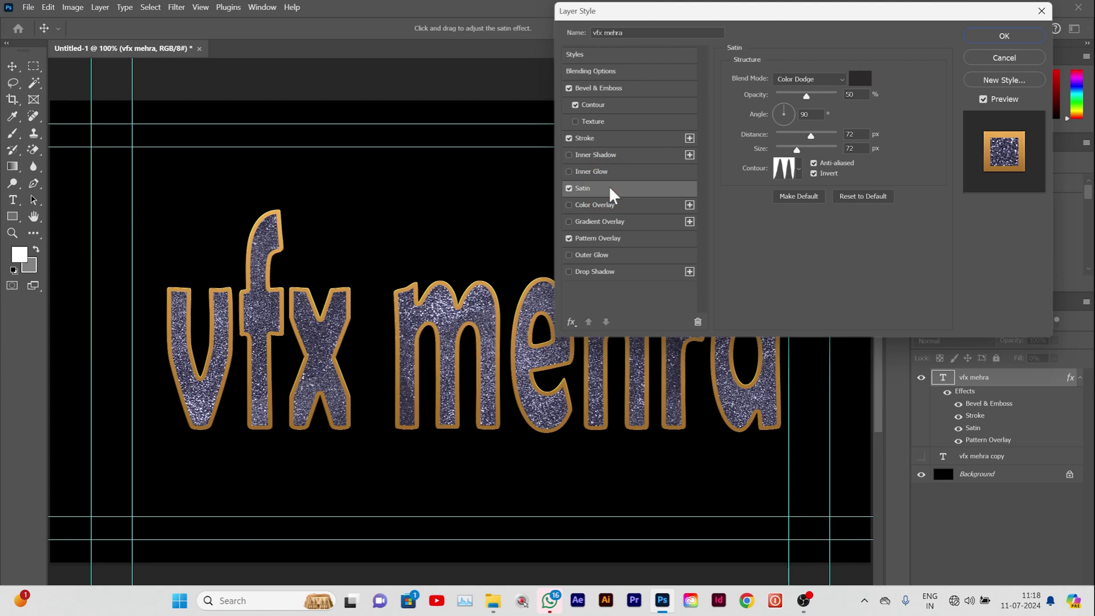
pyautogui.click(605, 90)
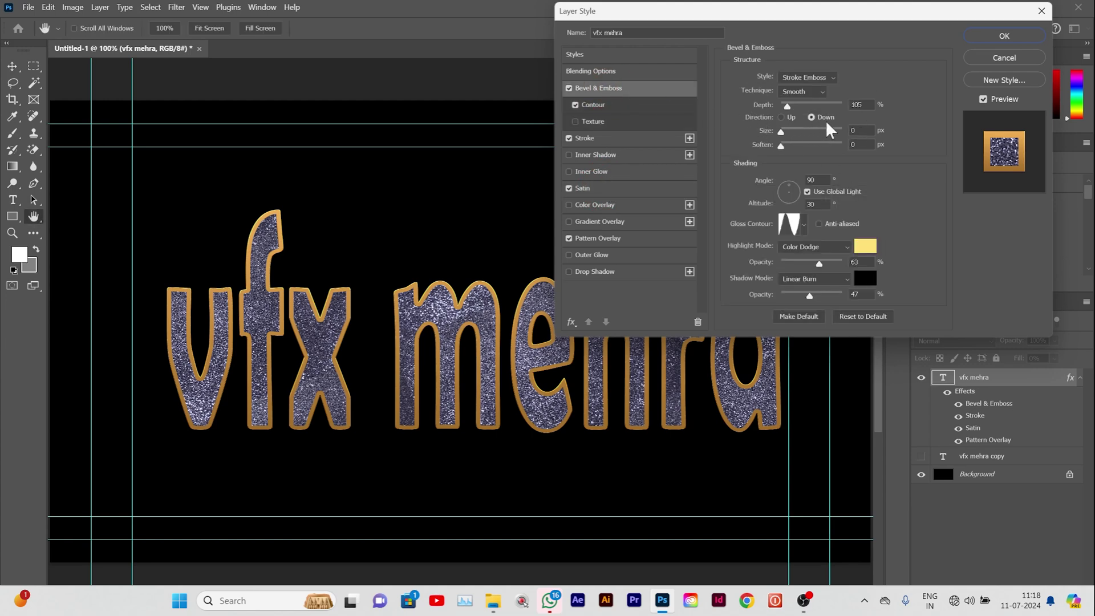
pyautogui.moveTo(781, 132); pyautogui.dragTo(798, 146)
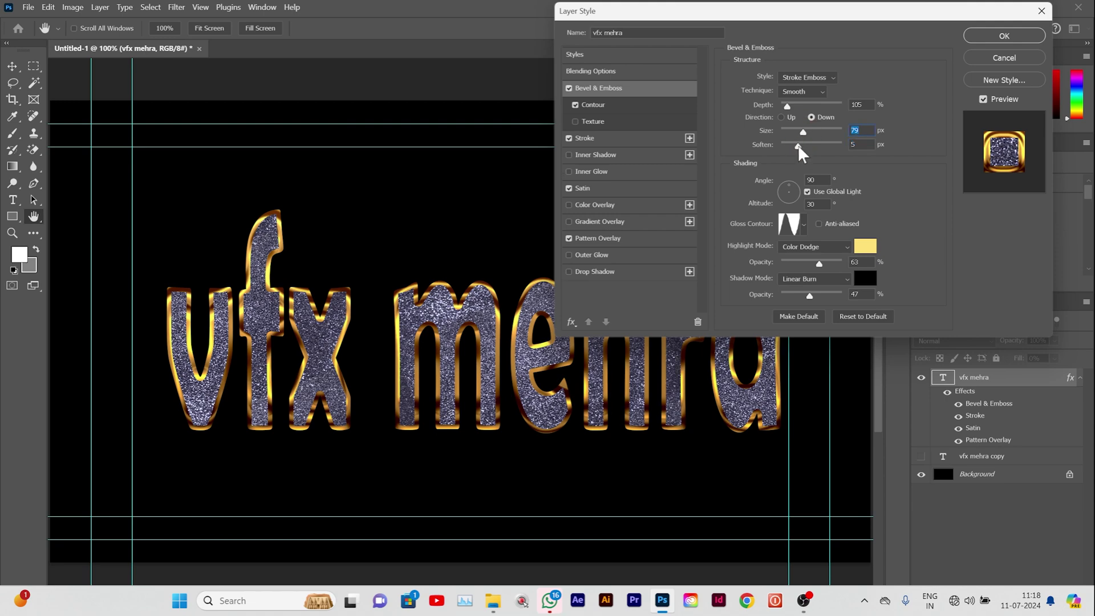
# Step: Try the wavy, Ring and other contour presets on the enlarged bevel and return to the stair-stepped one
pyautogui.click(626, 105)
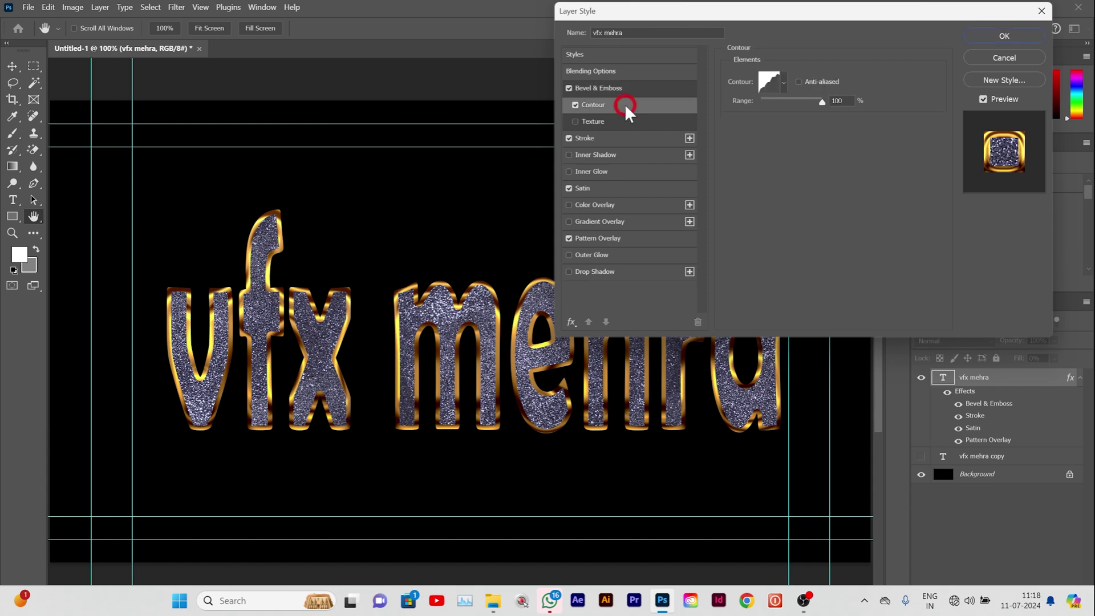
pyautogui.click(786, 81)
pyautogui.click(771, 134)
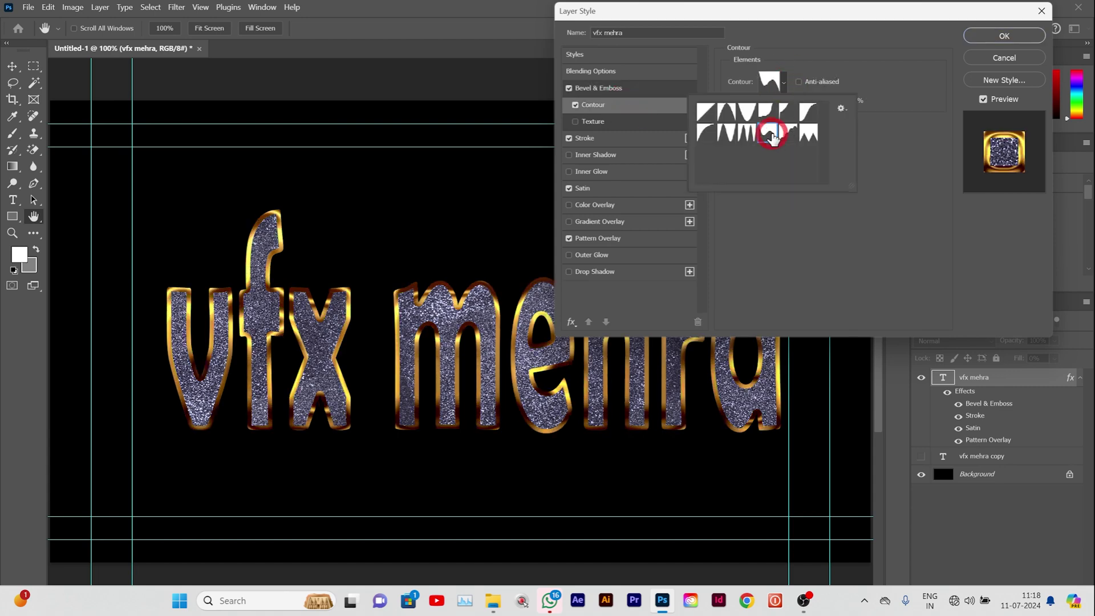
pyautogui.click(789, 134)
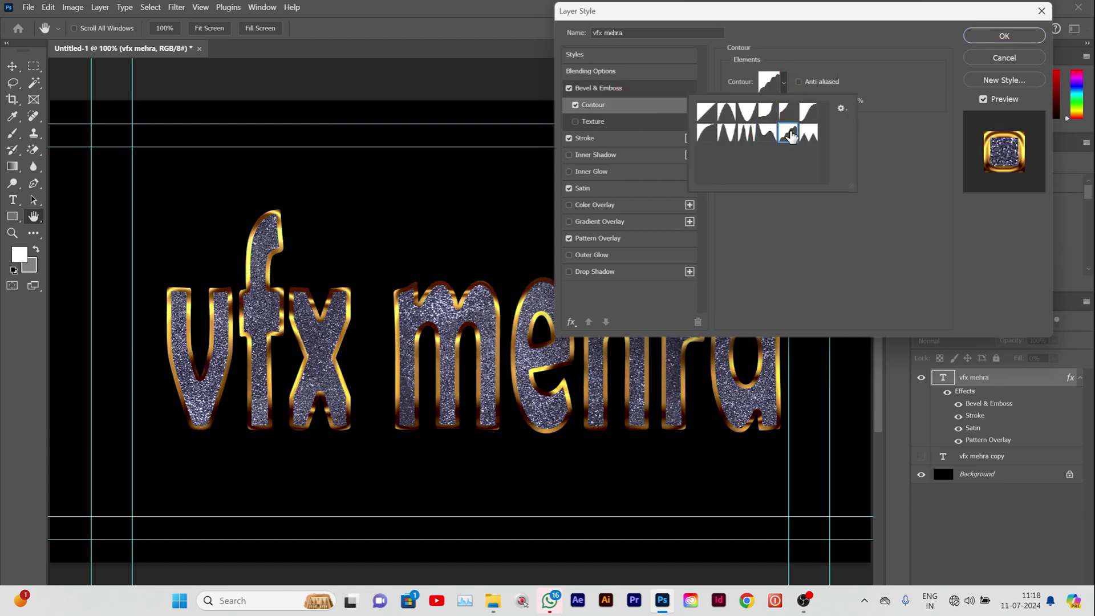
pyautogui.click(744, 136)
pyautogui.click(726, 137)
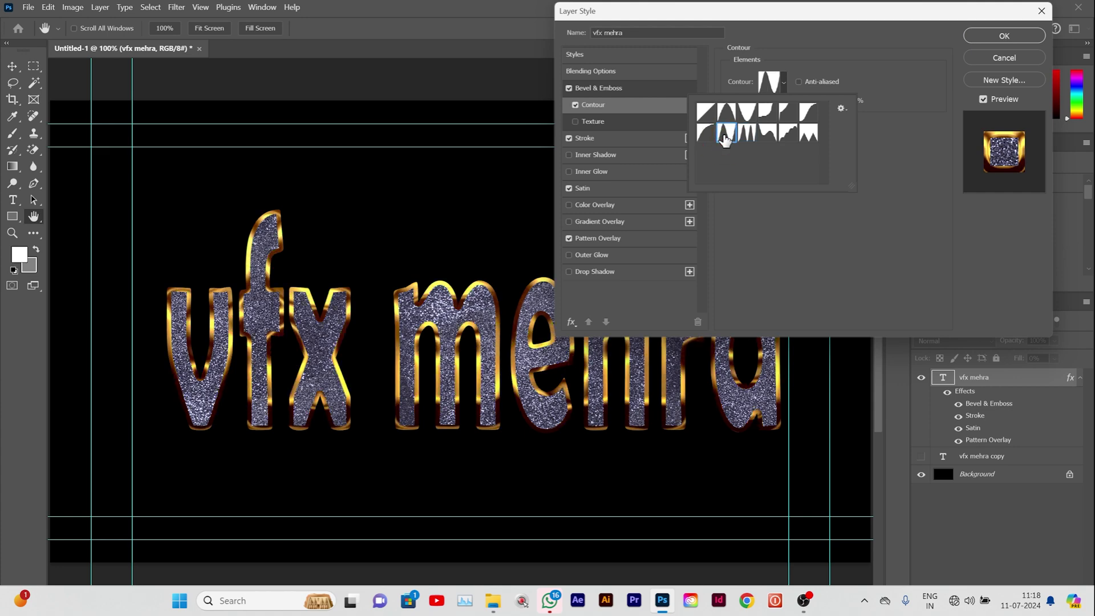
pyautogui.click(768, 136)
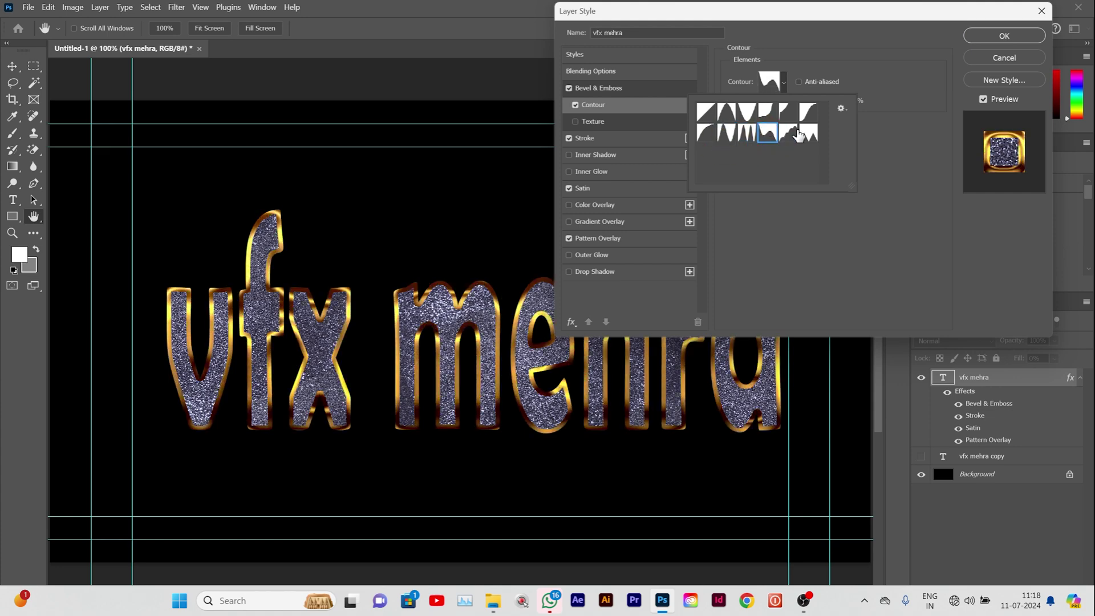
pyautogui.click(784, 137)
pyautogui.click(889, 145)
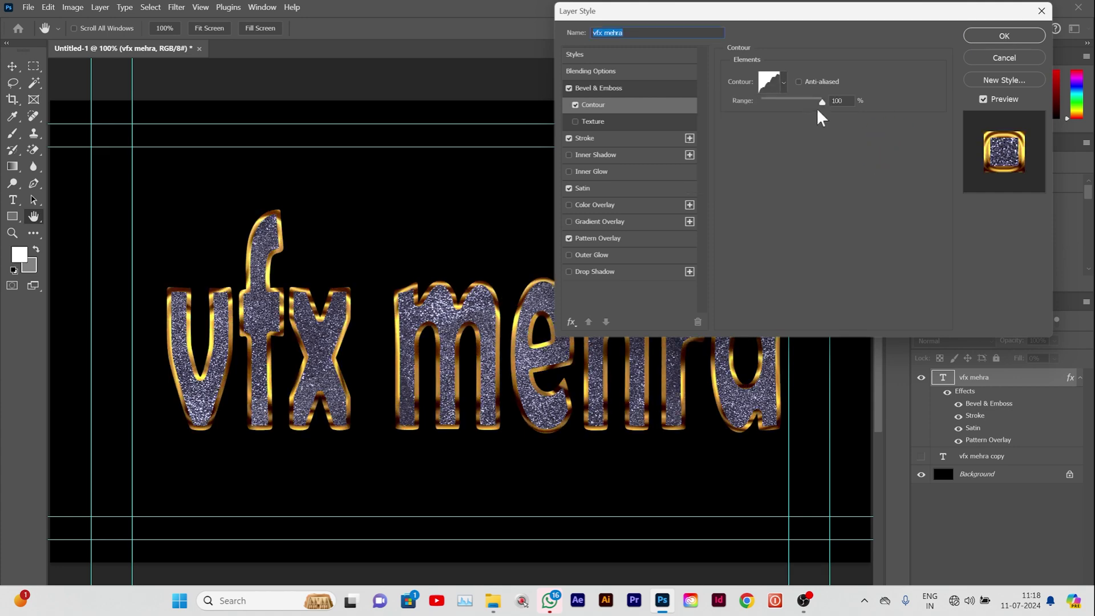
# Step: Set the bevel contour's range to 66% and apply the layer style to the text
pyautogui.moveTo(821, 101)
pyautogui.mouseDown()
pyautogui.moveTo(768, 101)
pyautogui.moveTo(816, 112)
pyautogui.moveTo(801, 103)
pyautogui.mouseUp()
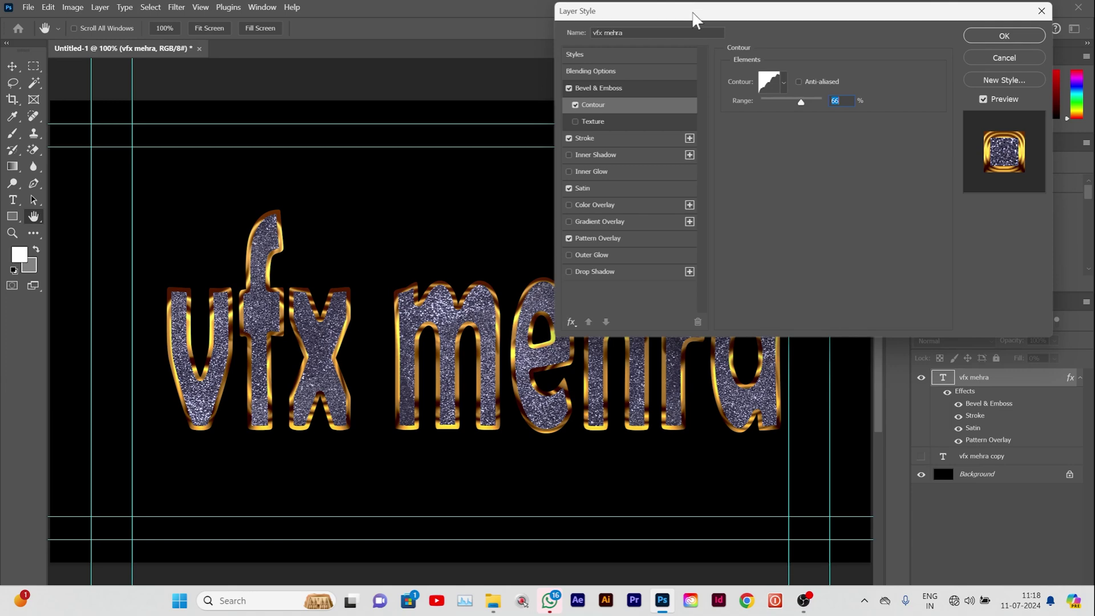
pyautogui.moveTo(693, 12); pyautogui.dragTo(663, 32)
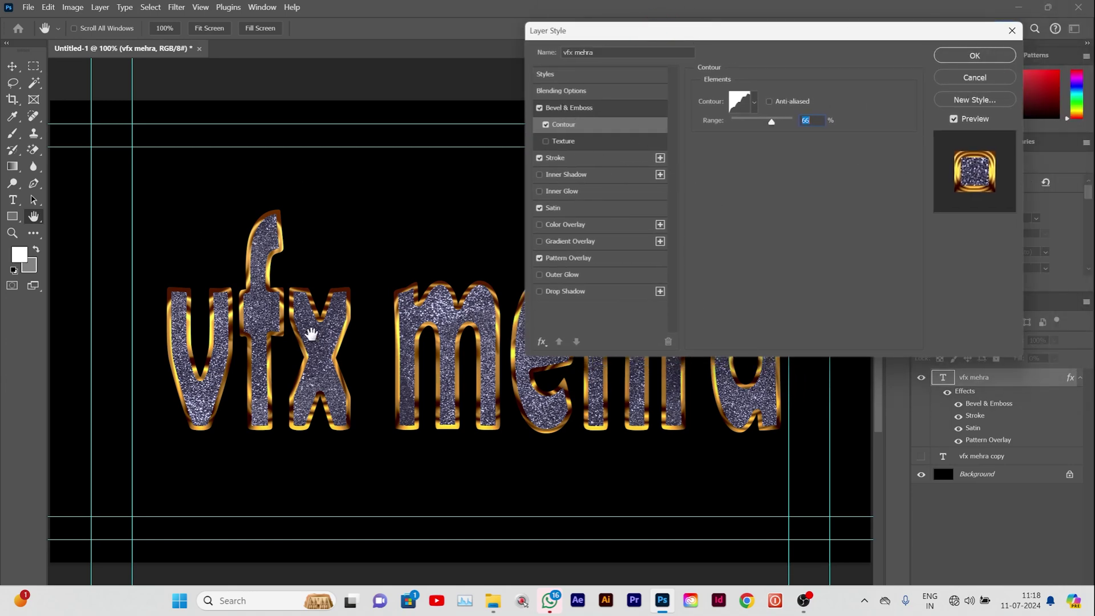
pyautogui.click(975, 55)
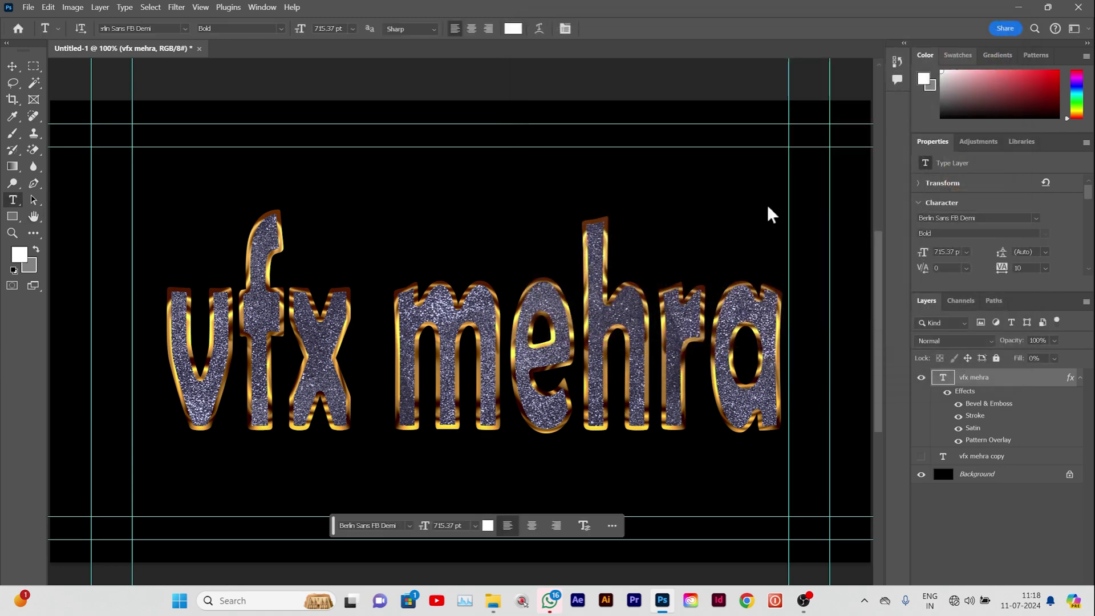
# Step: Examine the gold bevelled outline and glitter fill of the title up close at 200%, and return to the 100% view
pyautogui.hotkey('ctrl', '=')
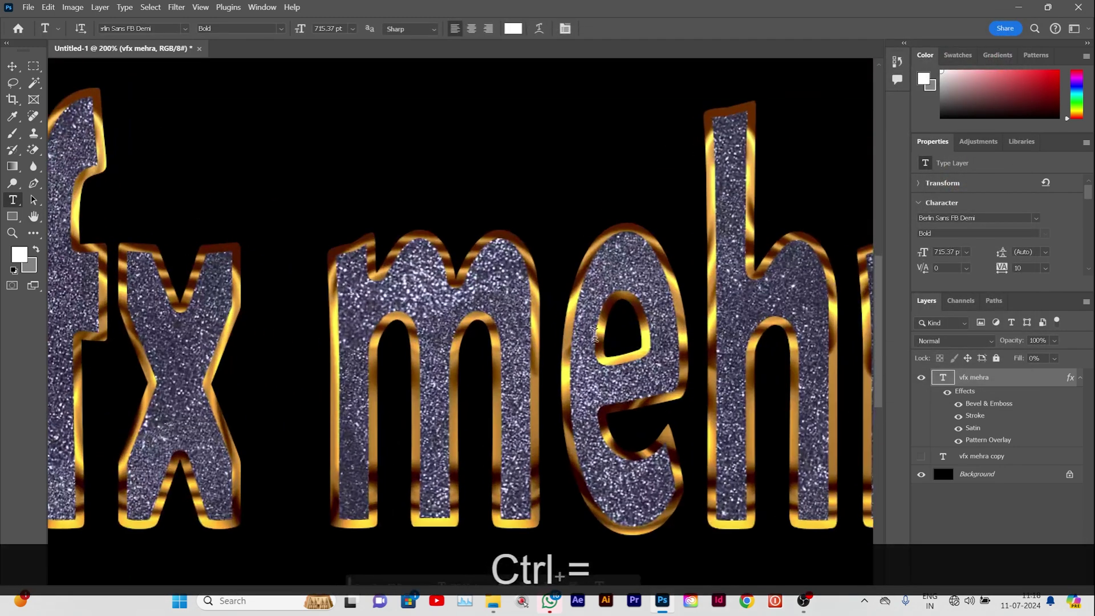
pyautogui.press('space')
pyautogui.moveTo(589, 446); pyautogui.dragTo(500, 415)
pyautogui.press('ctrl')
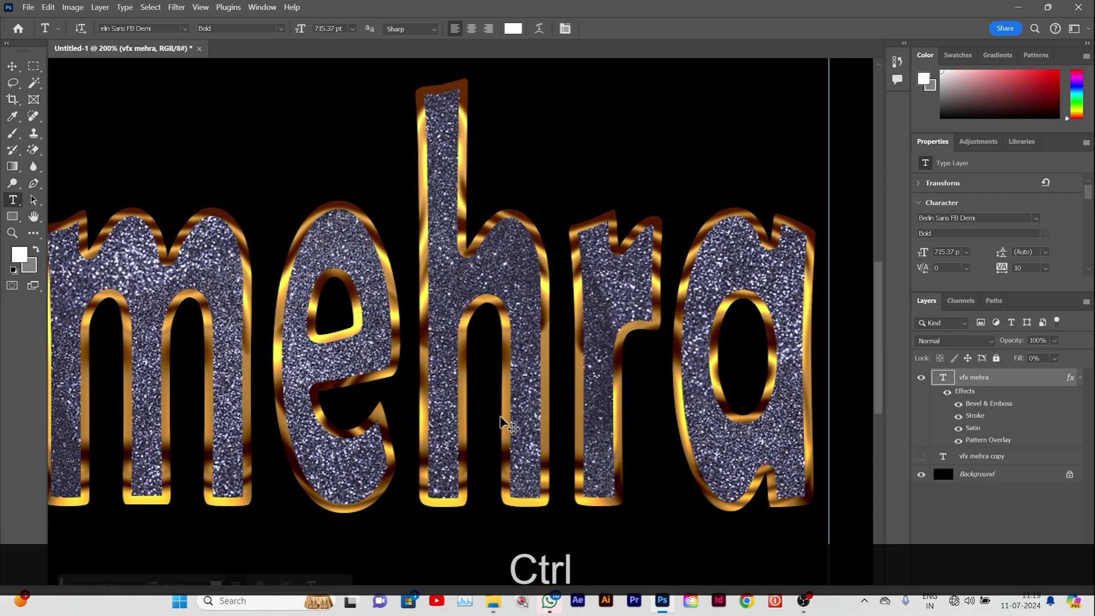
pyautogui.hotkey('ctrl', '-')
pyautogui.press('space')
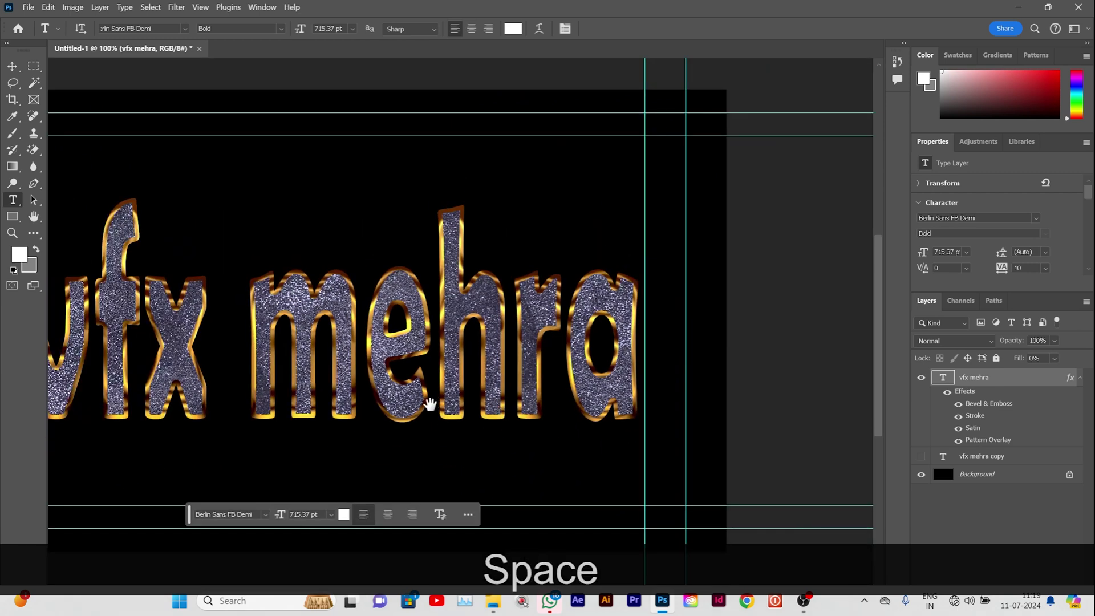
pyautogui.moveTo(400, 401); pyautogui.dragTo(520, 376)
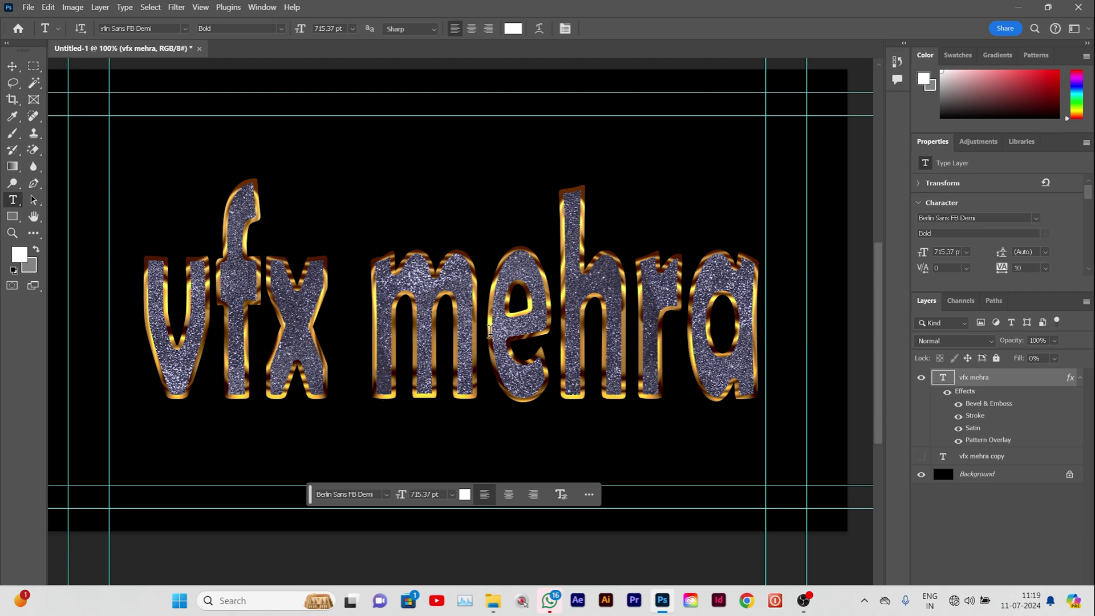
# Step: Close the title document without saving and create a new 1920 x 1080 px document from the HDTV 1080p preset
pyautogui.click(199, 49)
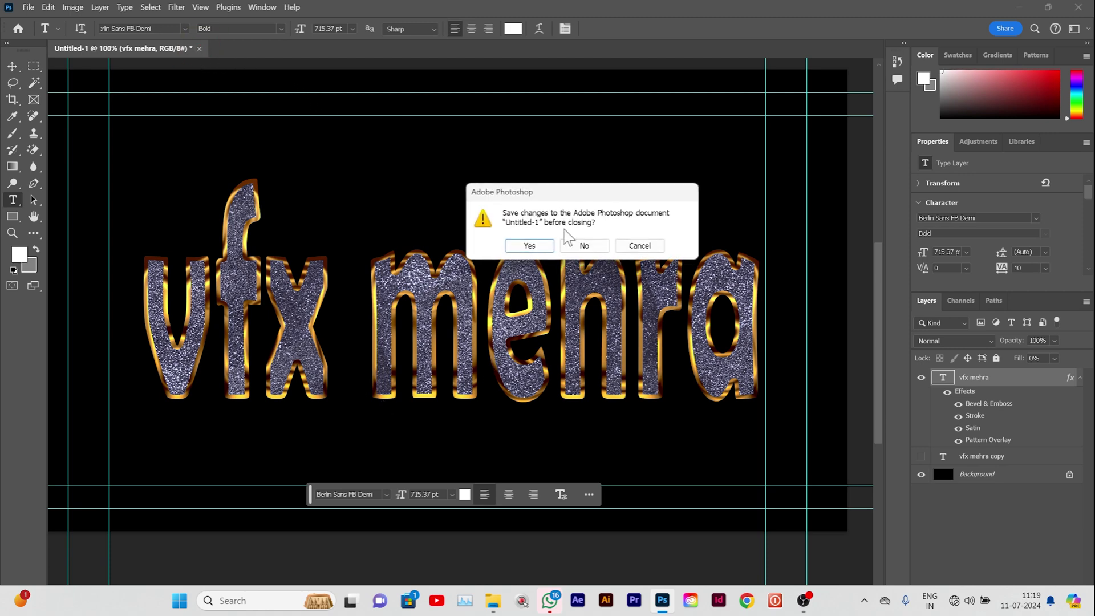
pyautogui.click(583, 245)
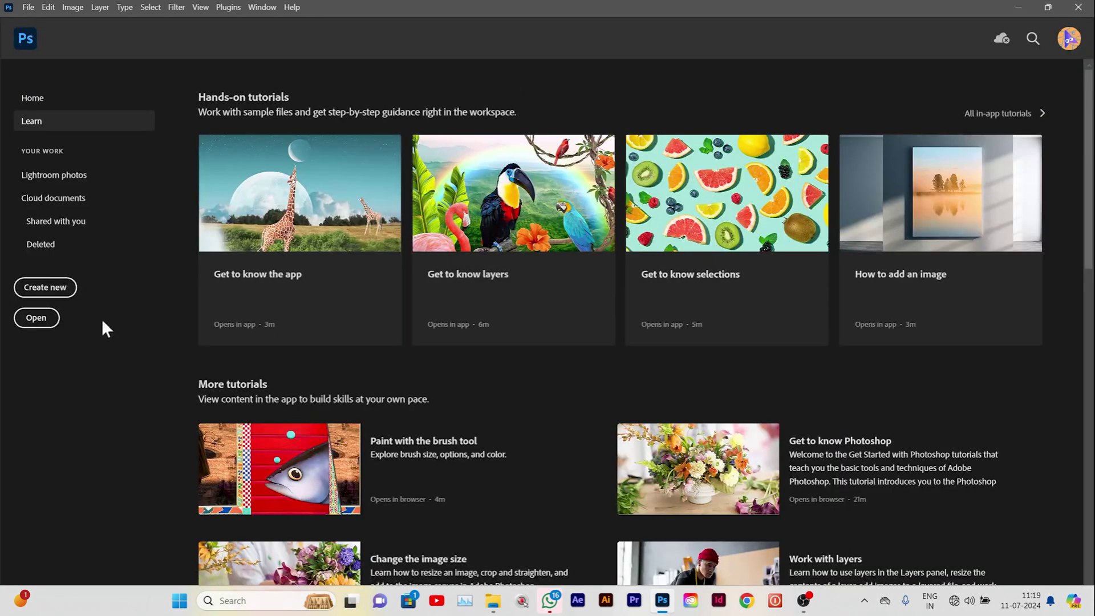
pyautogui.click(51, 286)
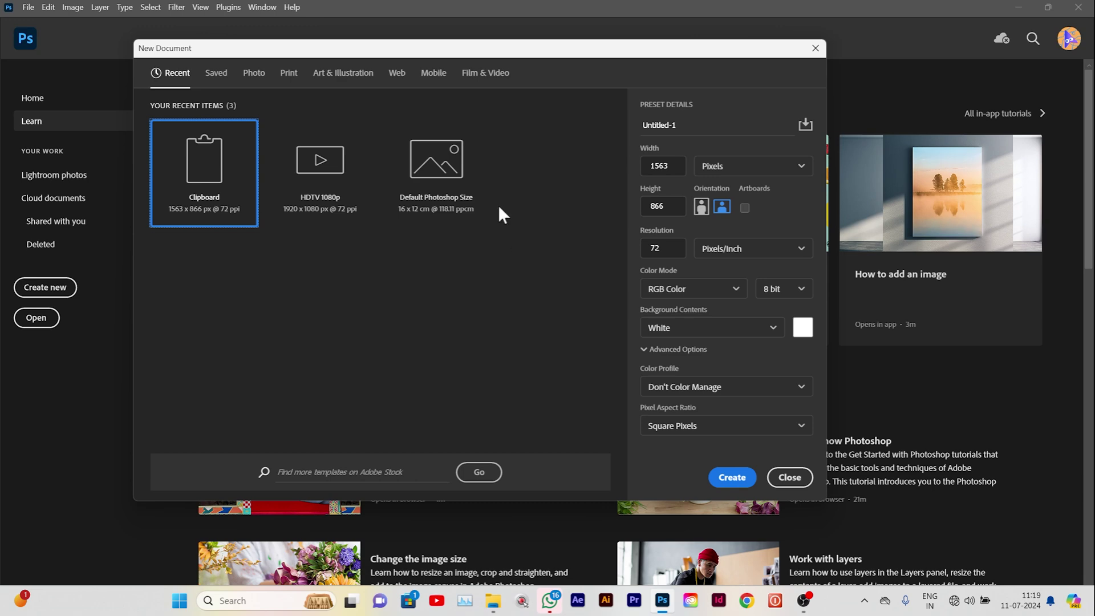
pyautogui.click(484, 74)
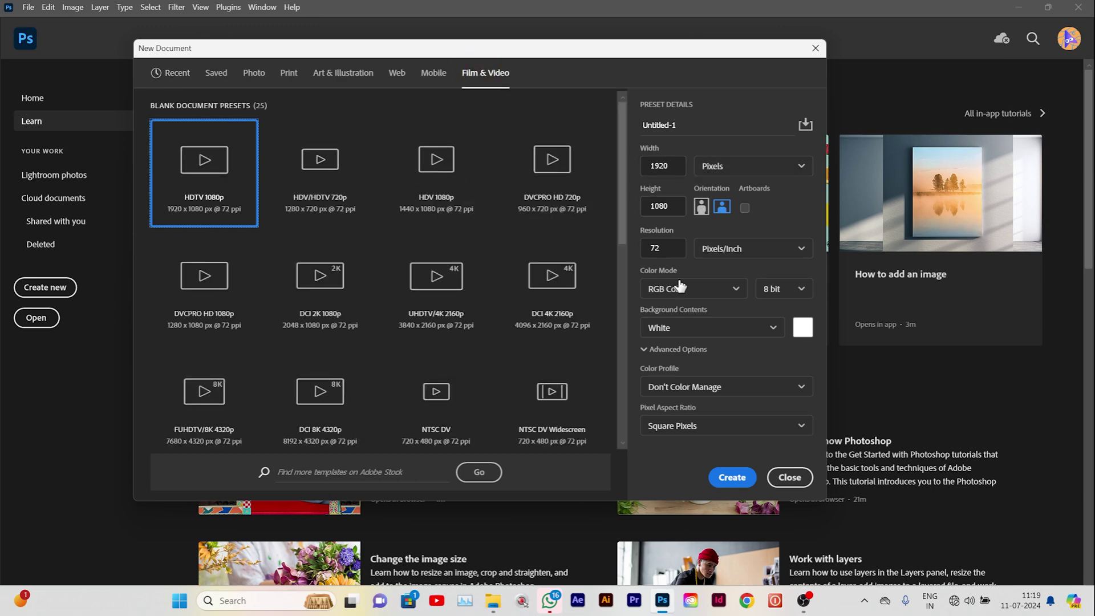
pyautogui.click(732, 477)
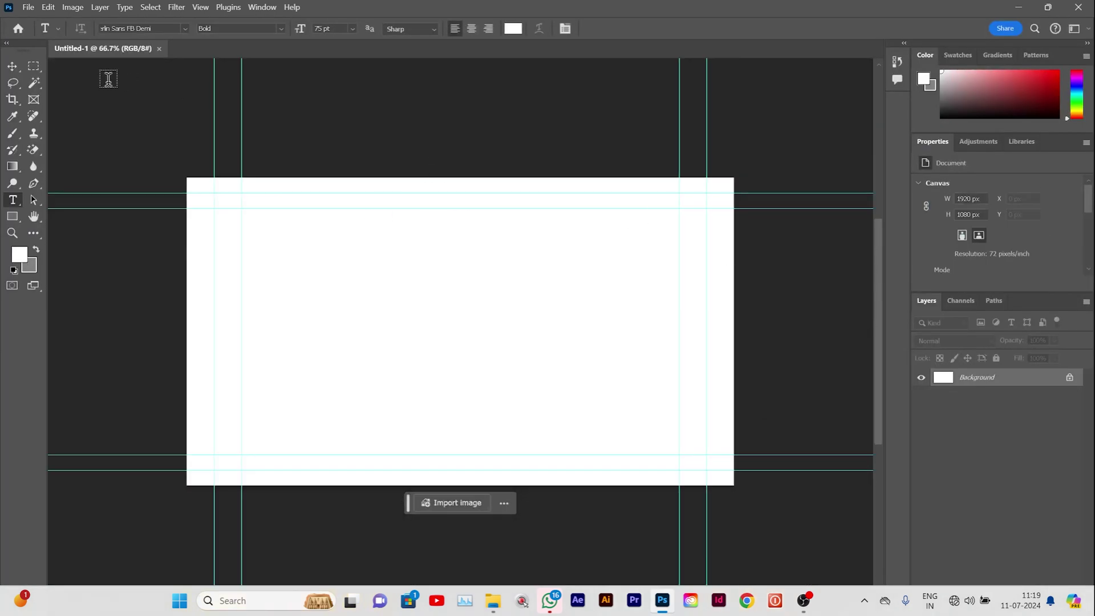
# Step: Open the gold glitter image kier-in-sight-archives from Downloads and copy its layer into the Untitled-1 document, covering the canvas
pyautogui.click(31, 9)
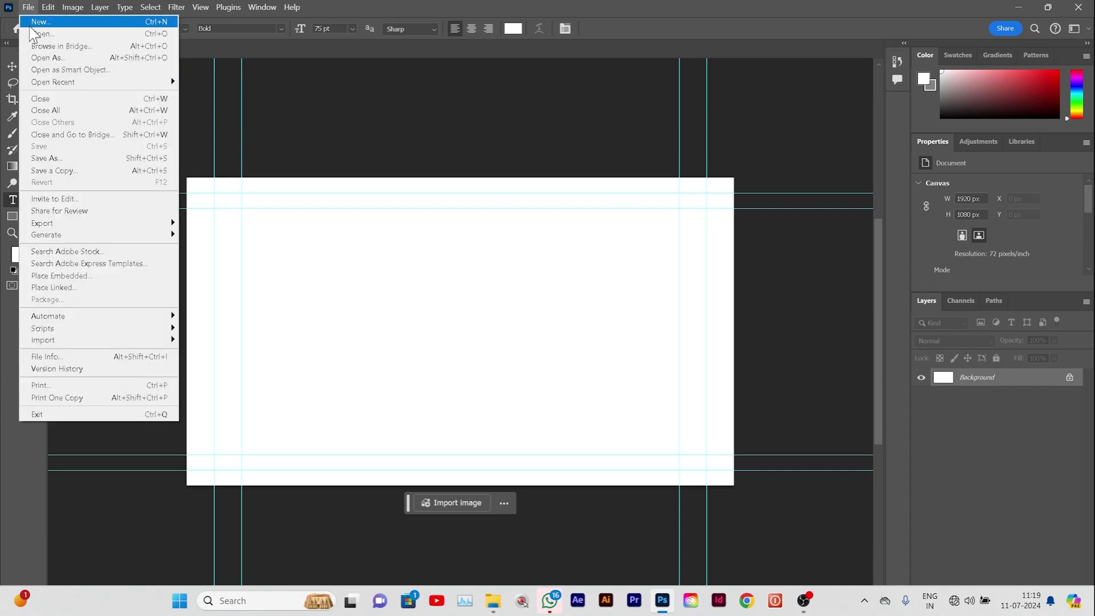
pyautogui.click(37, 33)
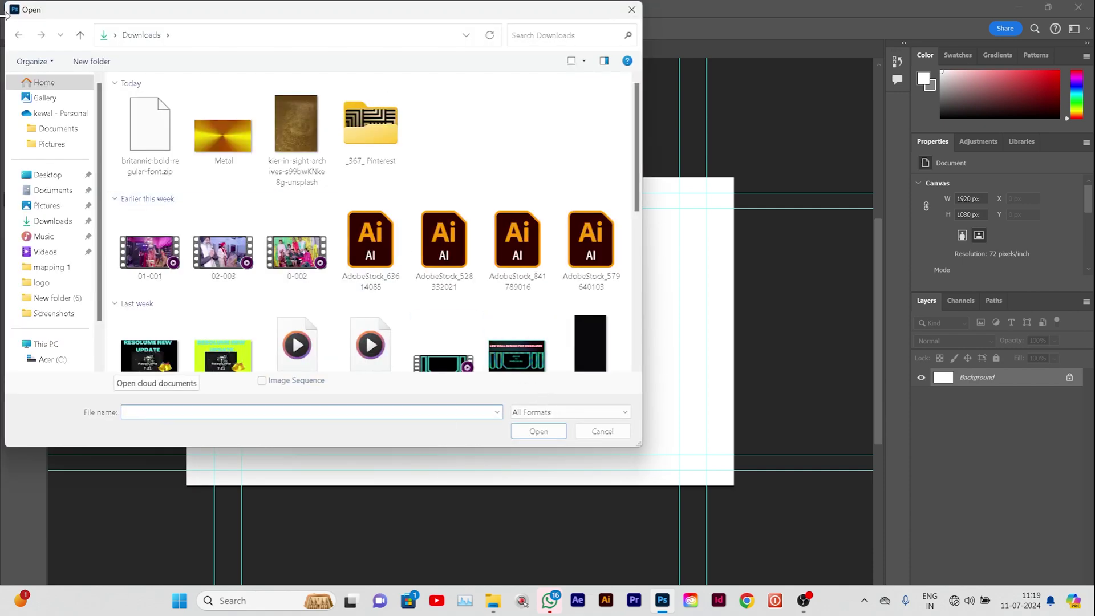
pyautogui.click(292, 114)
pyautogui.click(539, 432)
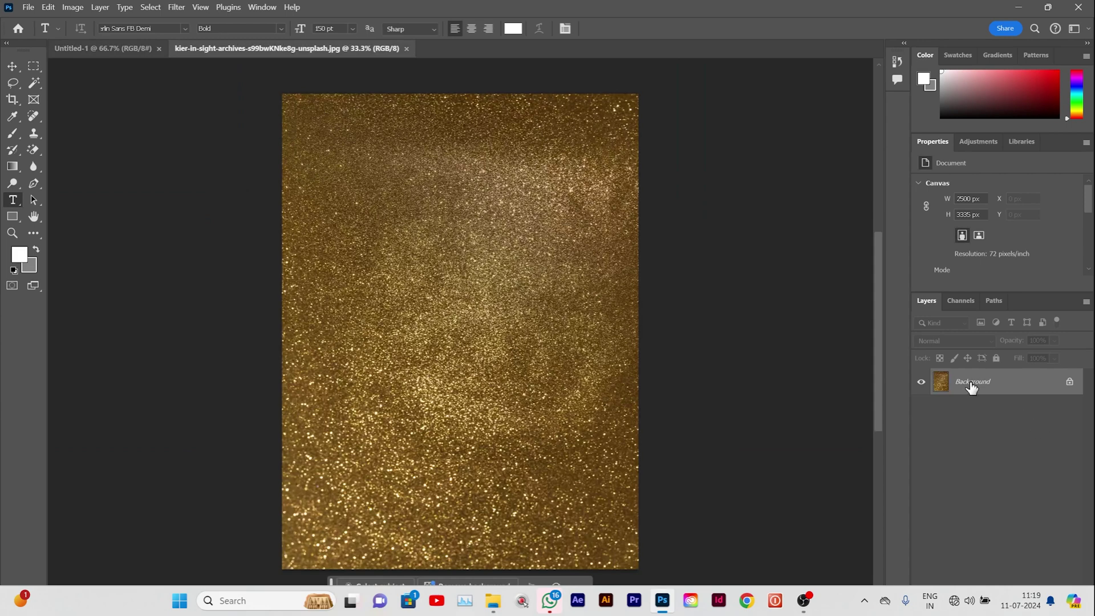
pyautogui.moveTo(972, 386); pyautogui.dragTo(385, 299)
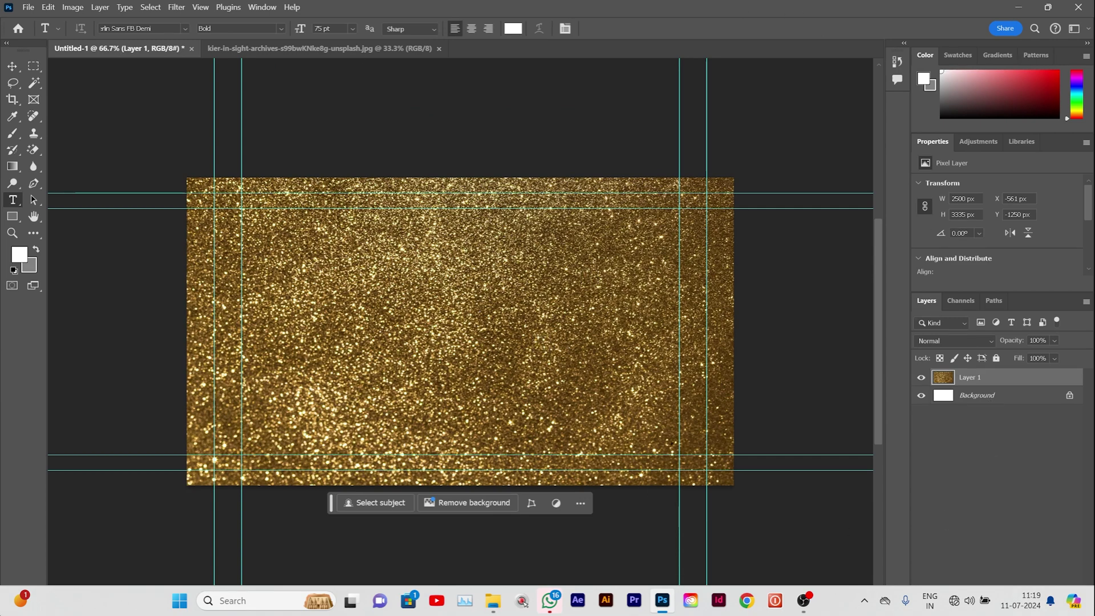
# Step: Add a Hue/Saturation adjustment layer above the glitter with hue -180 and saturation -67
pyautogui.click(1049, 7)
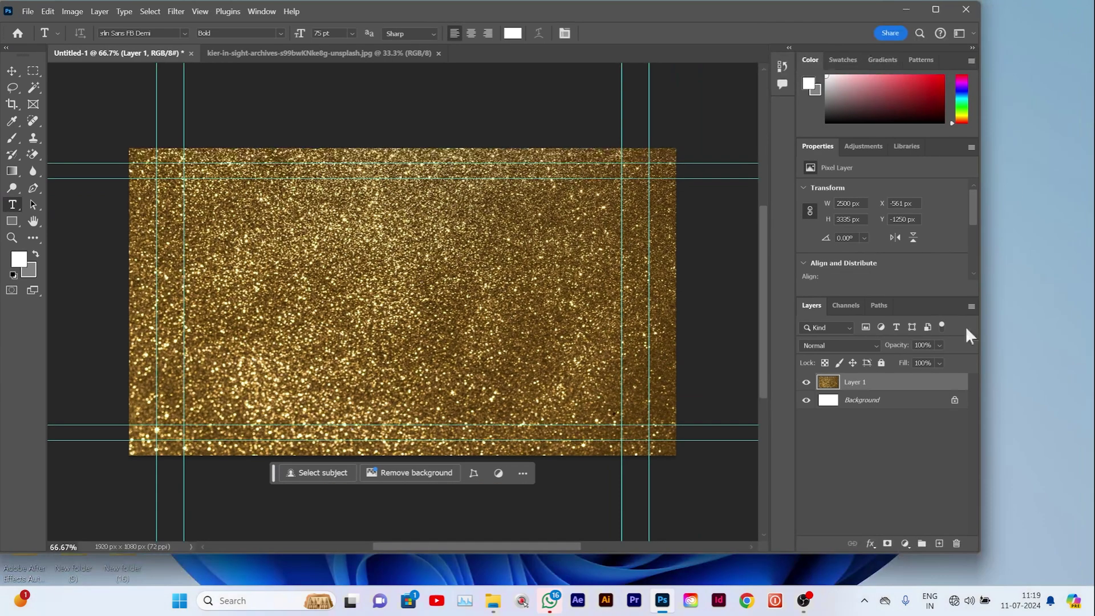
pyautogui.click(906, 543)
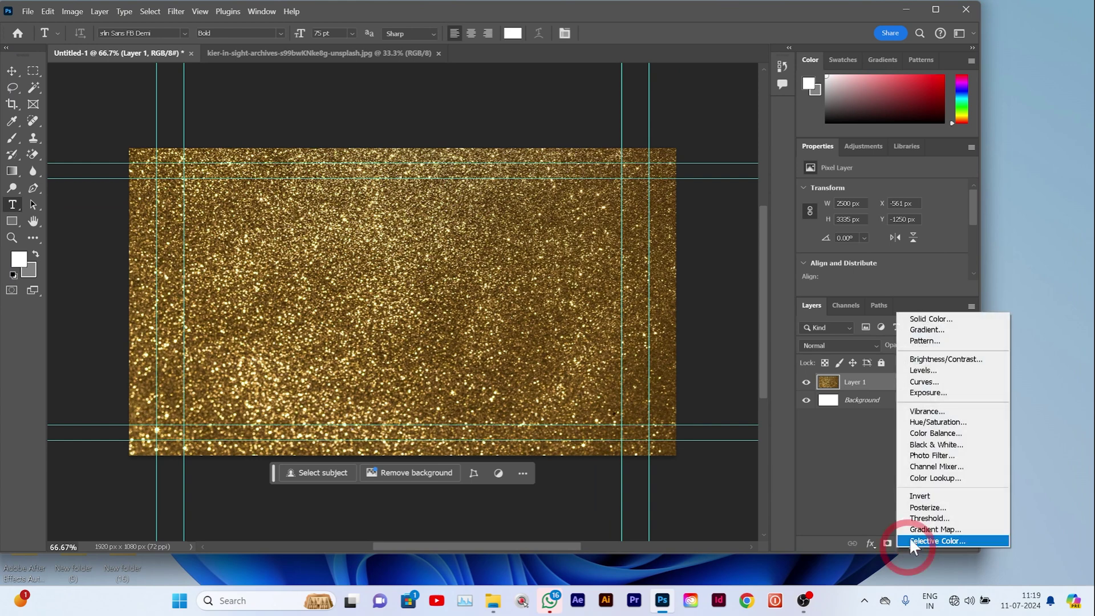
pyautogui.click(939, 422)
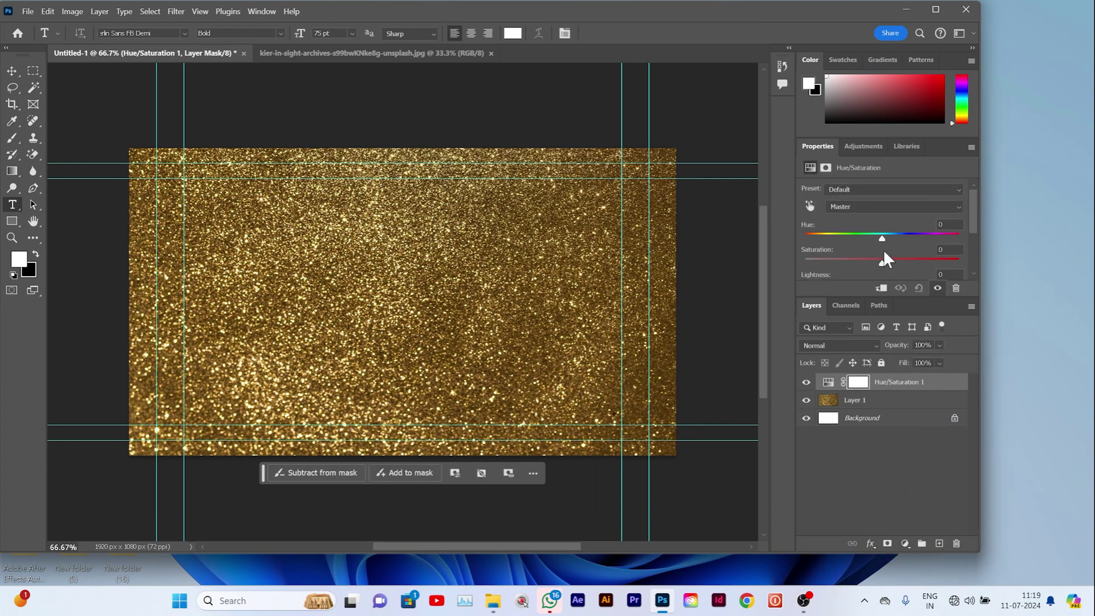
pyautogui.moveTo(880, 237); pyautogui.dragTo(803, 232)
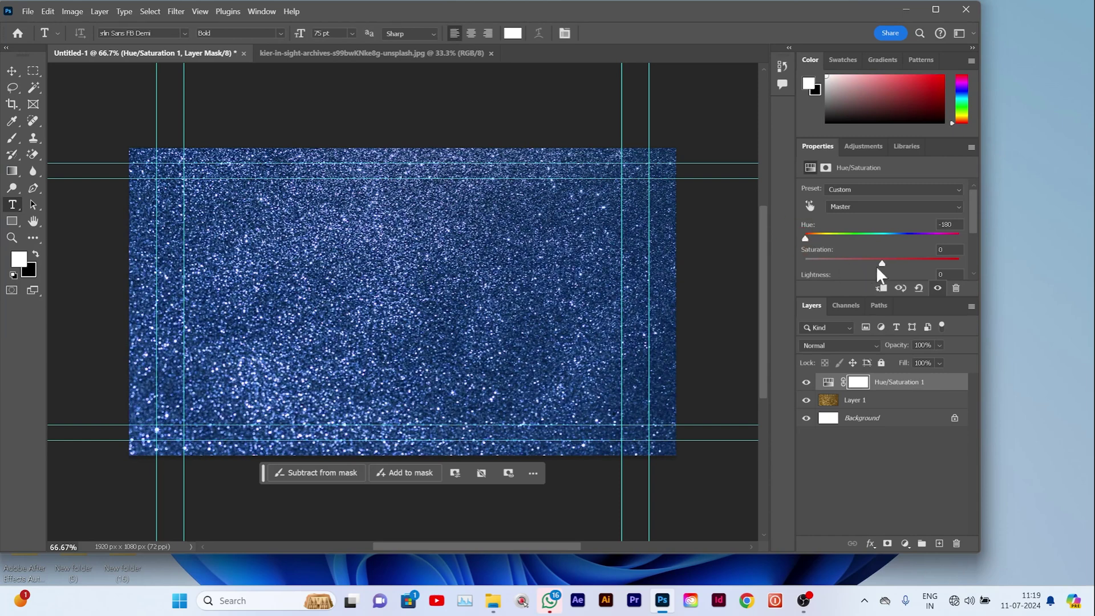
pyautogui.moveTo(882, 263); pyautogui.dragTo(830, 263)
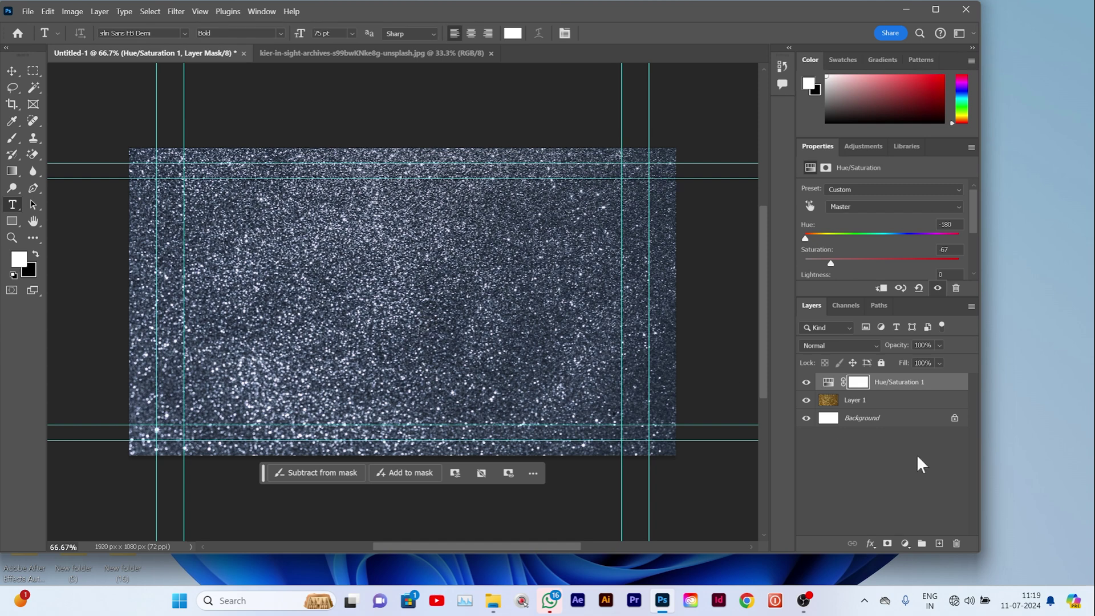
# Step: Define a pattern from the recoloured glitter with the glitter layer selected, accepting the suggested name
pyautogui.click(856, 406)
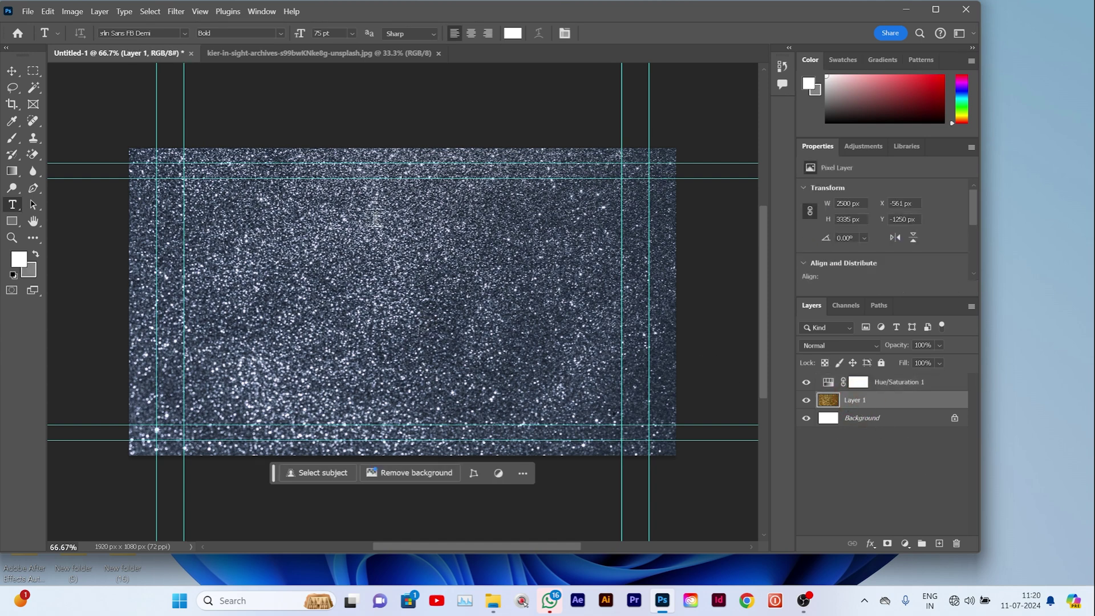
pyautogui.click(47, 11)
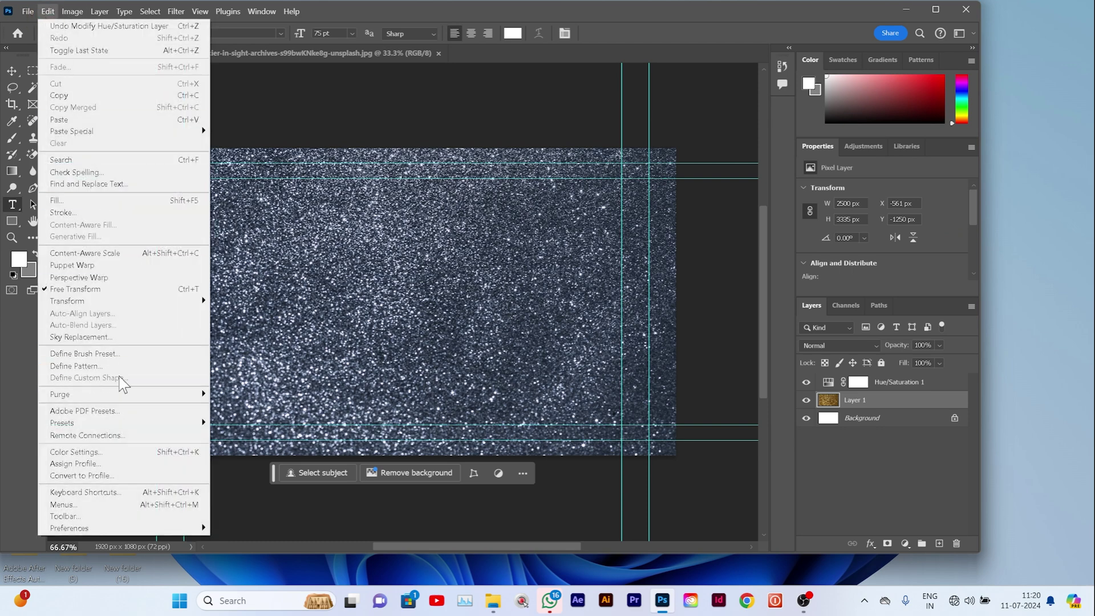
pyautogui.click(86, 366)
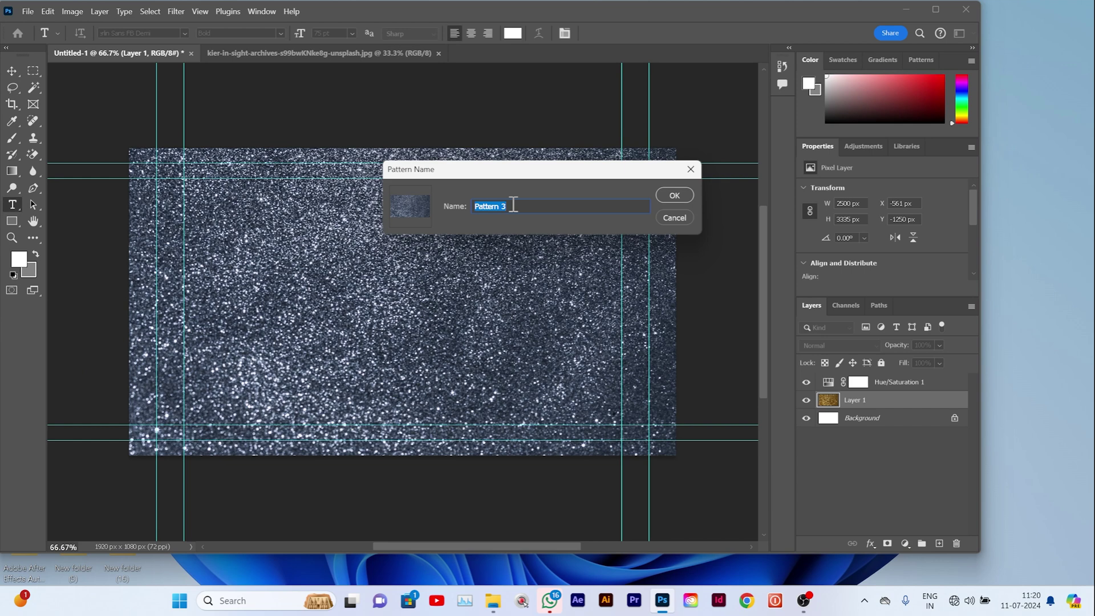
pyautogui.click(684, 197)
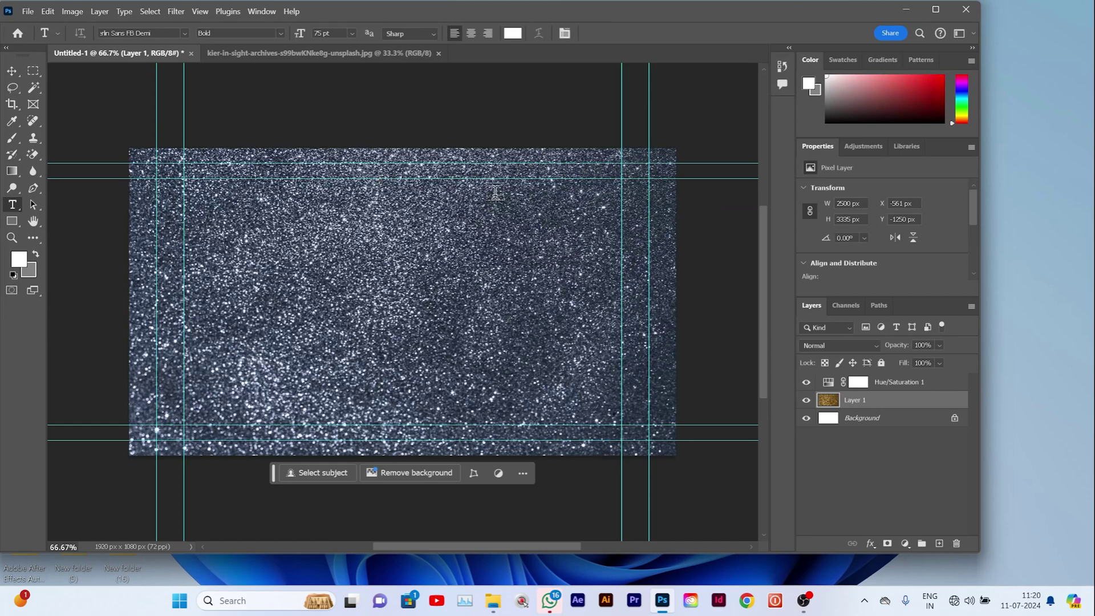
# Step: Close the glitter documents without saving and create another blank 1920 x 1080 px Film & Video document
pyautogui.click(587, 246)
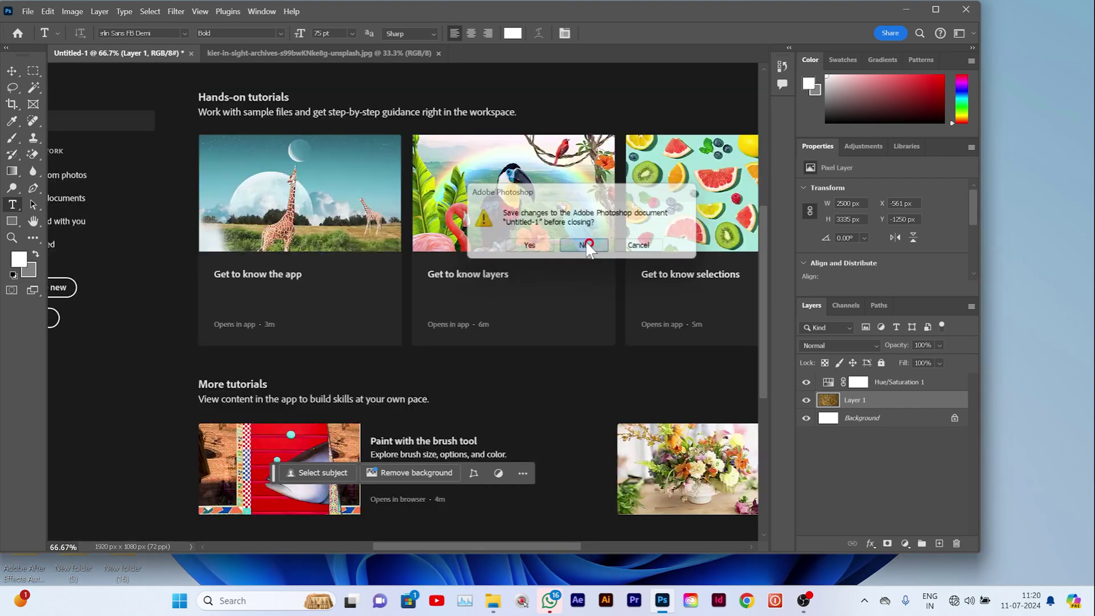
pyautogui.click(285, 53)
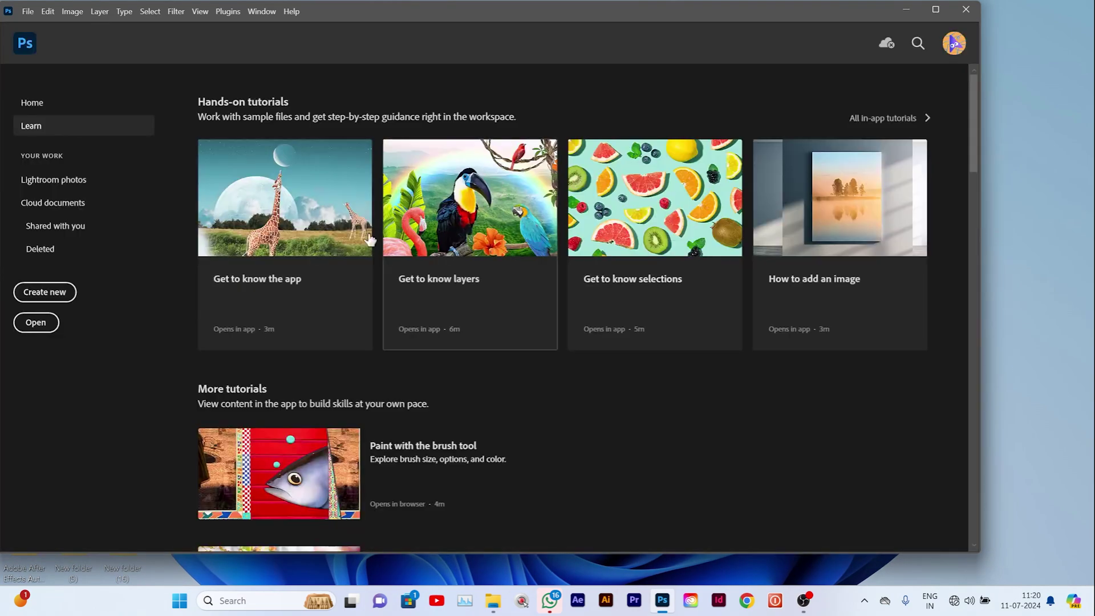
pyautogui.click(45, 293)
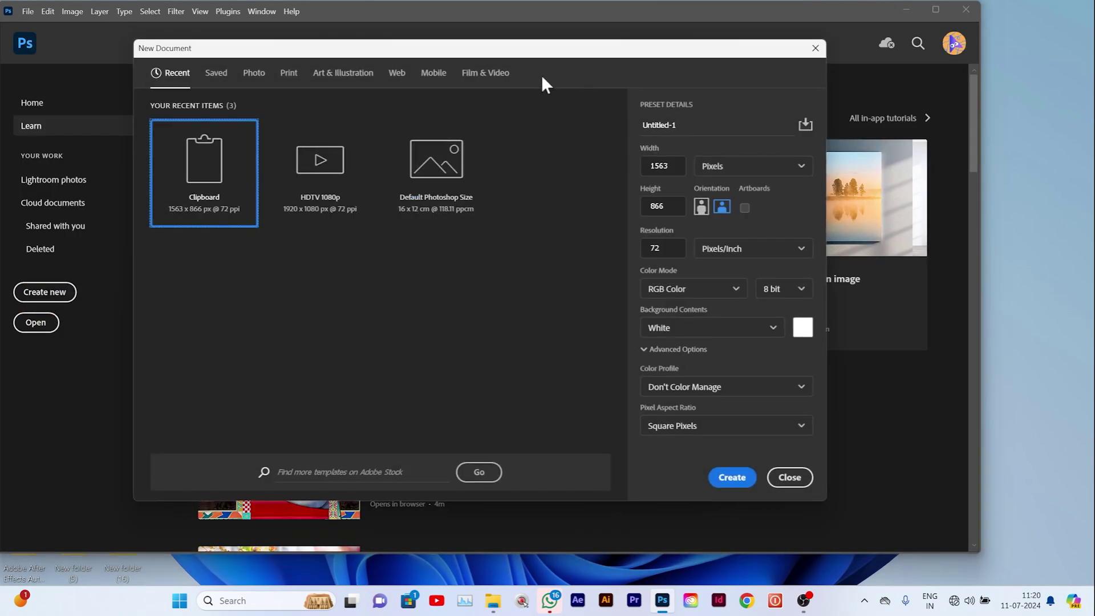
pyautogui.click(486, 73)
pyautogui.click(731, 477)
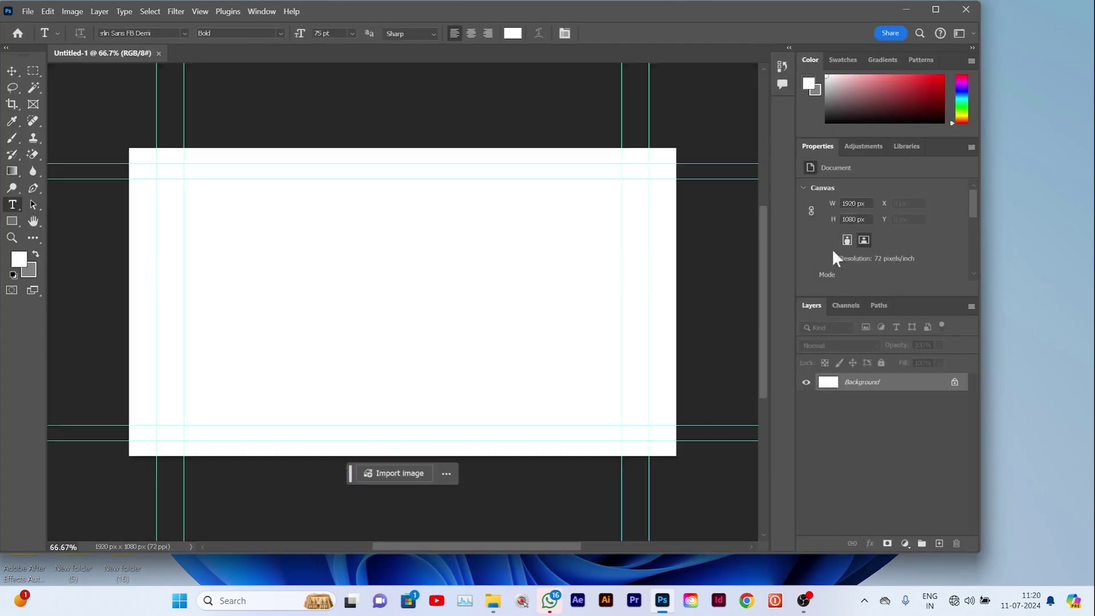
# Step: Set the foreground color to black (000000) and fill the Background layer with it
pyautogui.click(20, 259)
pyautogui.moveTo(420, 261); pyautogui.dragTo(333, 320)
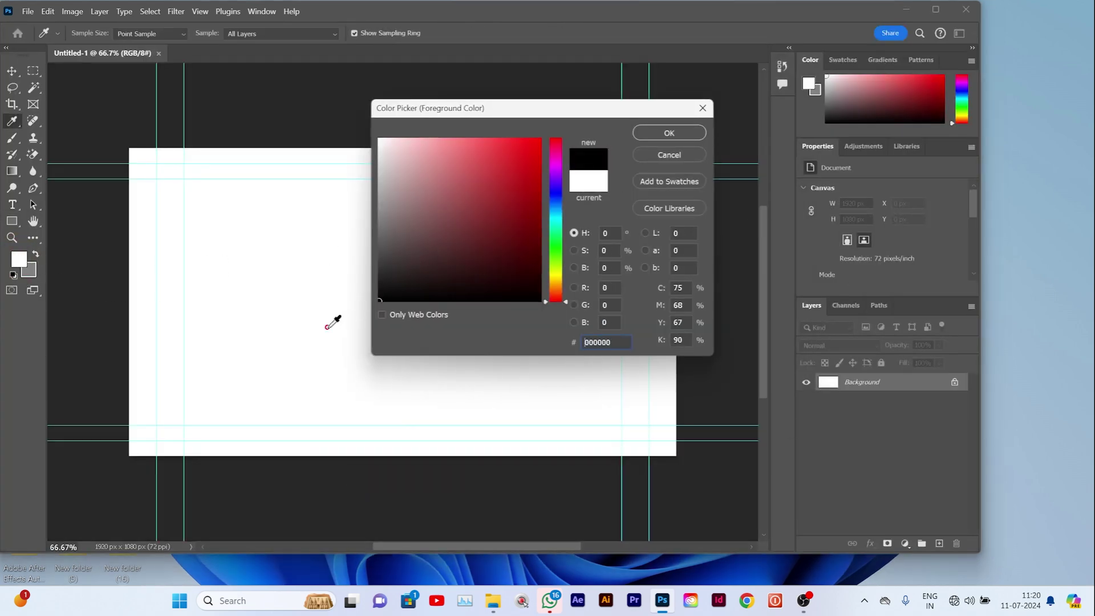
pyautogui.click(689, 130)
pyautogui.press('t')
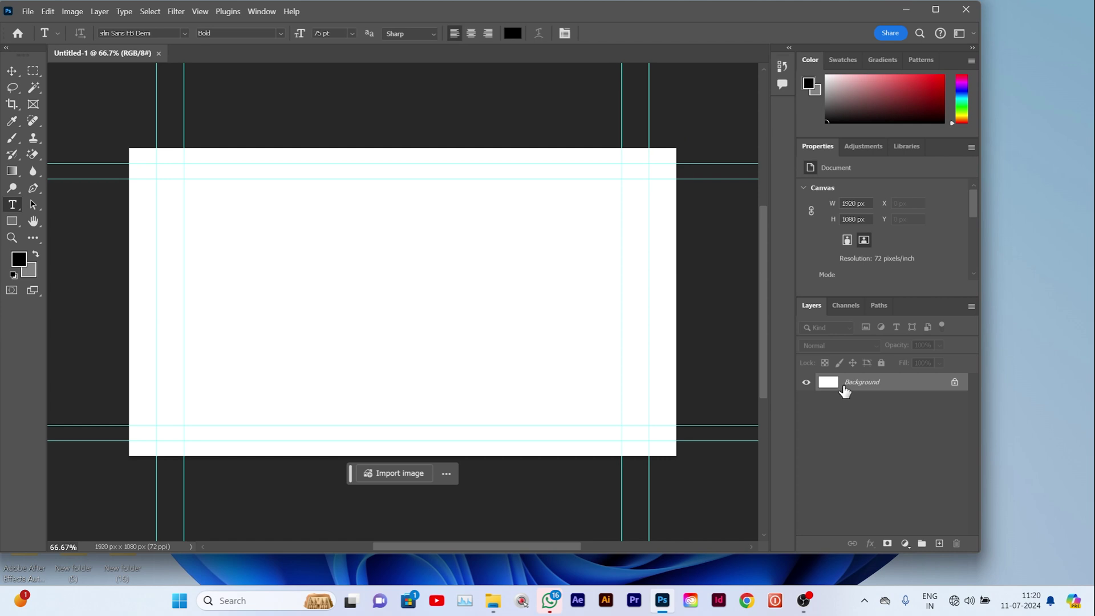
pyautogui.hotkey('alt', 'Delete')
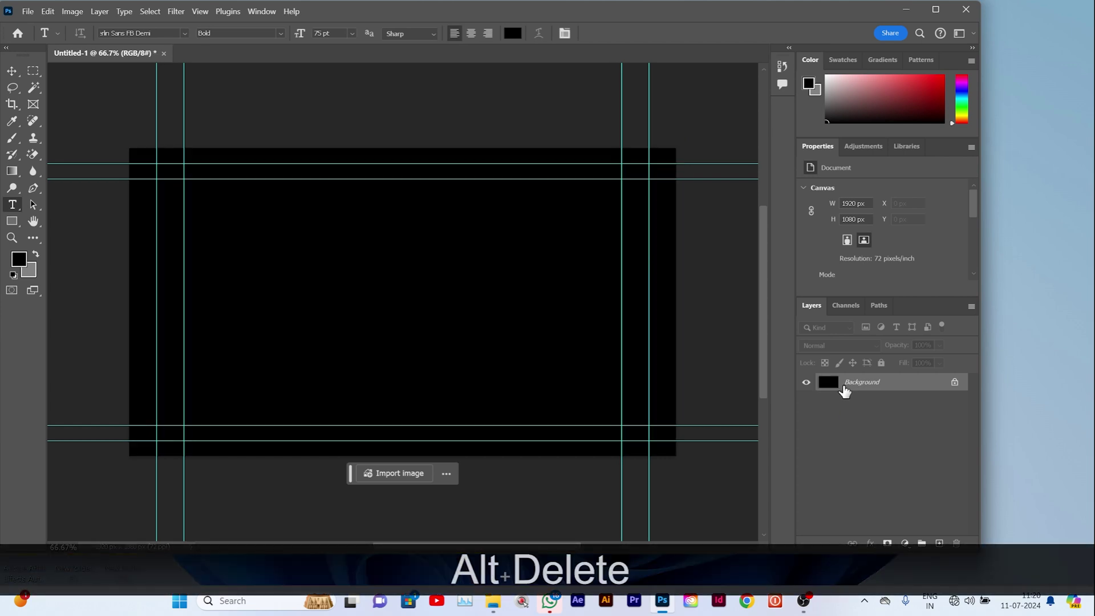
# Step: Draw an unfilled square of about 588 x 588 px with a 38 px white stroke near the middle of the canvas
pyautogui.click(12, 221)
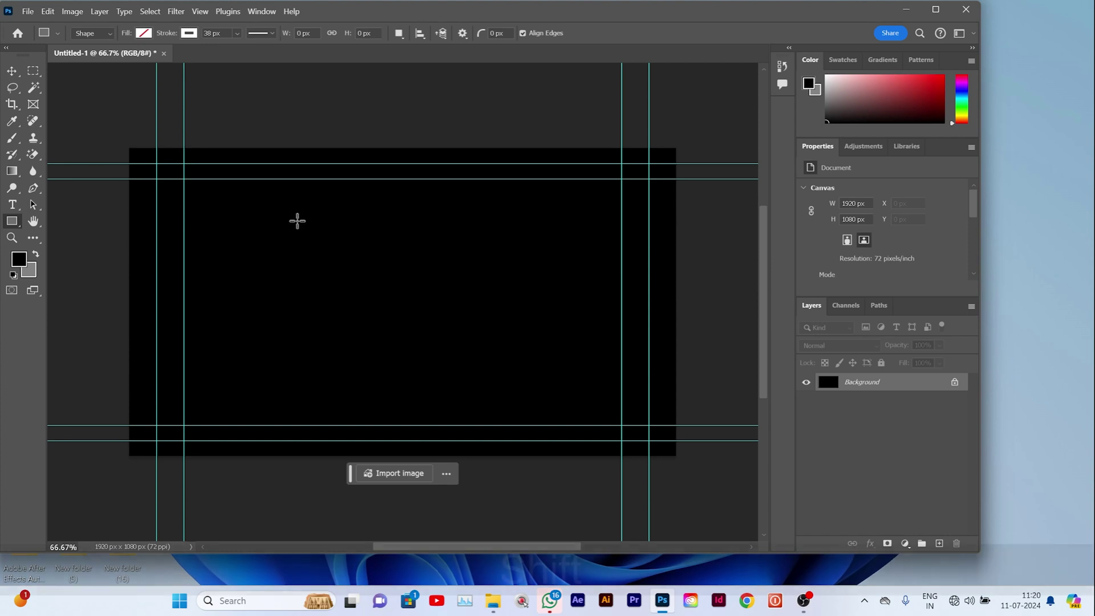
pyautogui.moveTo(297, 220); pyautogui.dragTo(557, 386)
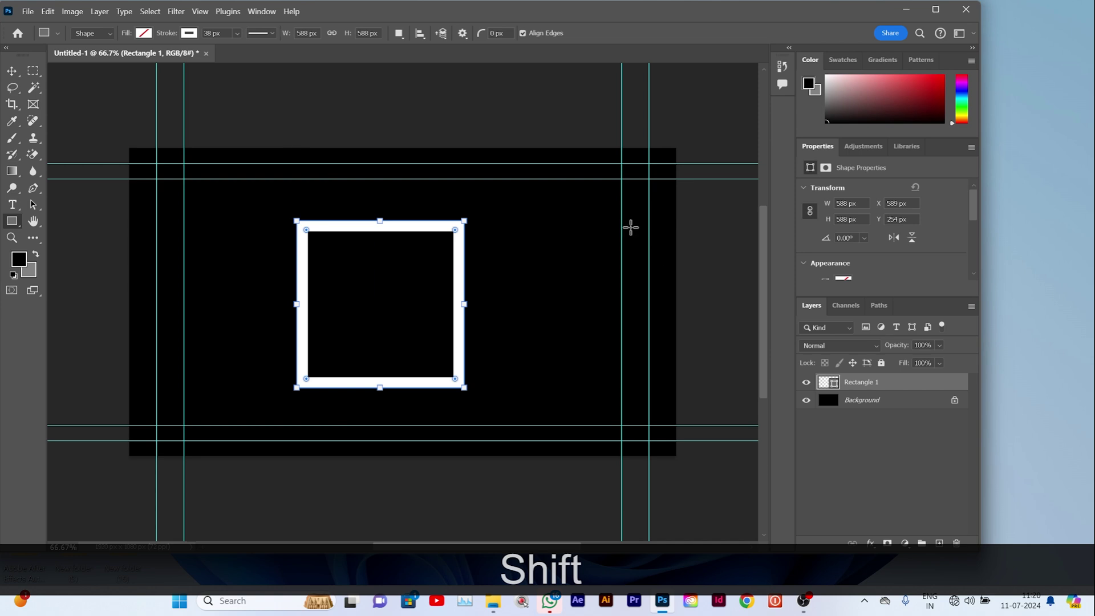
# Step: Duplicate the Rectangle 1 layer, then move the copy beneath the original and hide it
pyautogui.rightClick(874, 385)
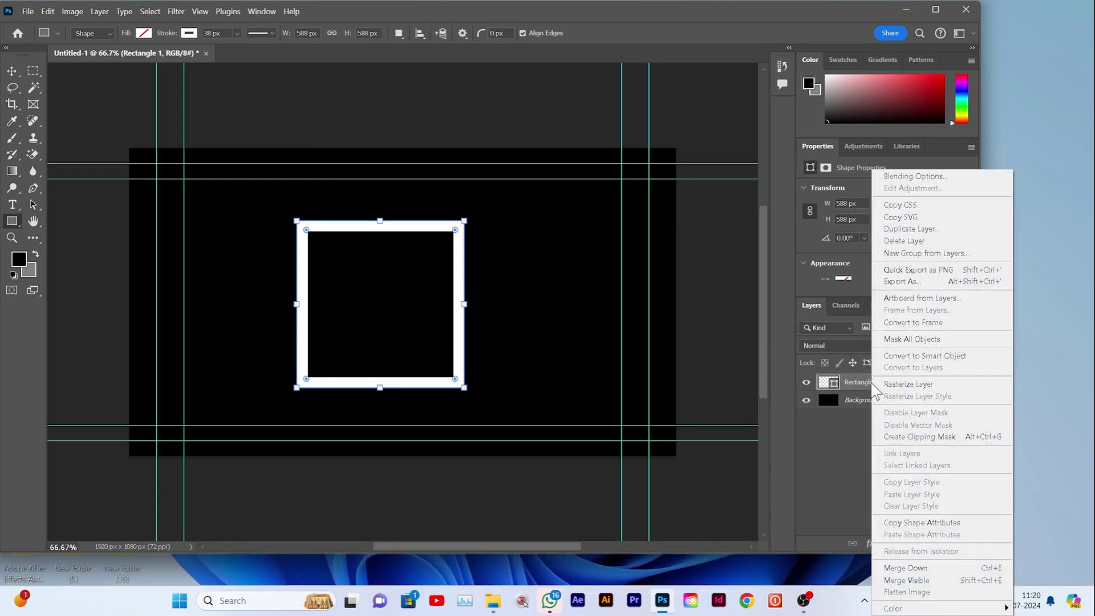
pyautogui.click(902, 228)
pyautogui.click(654, 173)
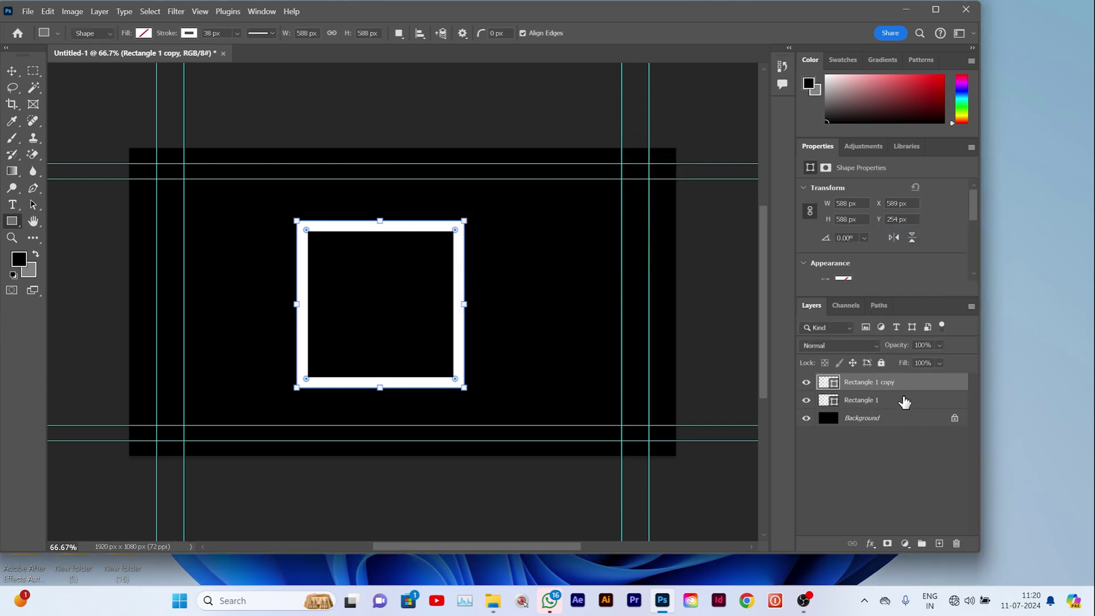
pyautogui.moveTo(875, 382); pyautogui.dragTo(872, 401)
pyautogui.click(807, 401)
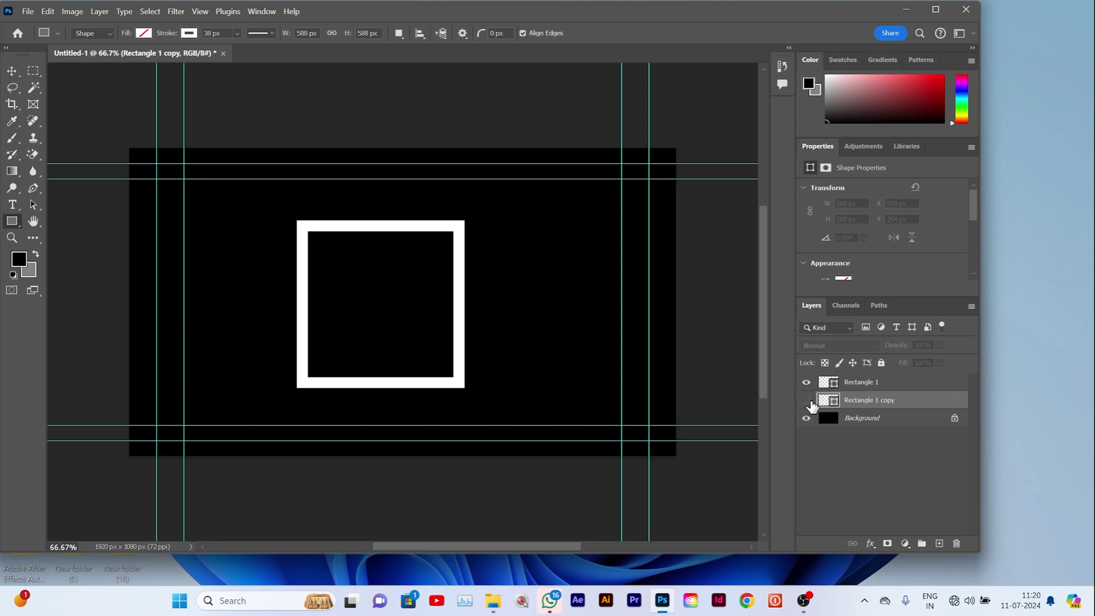
# Step: Set the fill of the Rectangle 1 layer to 0%
pyautogui.click(844, 385)
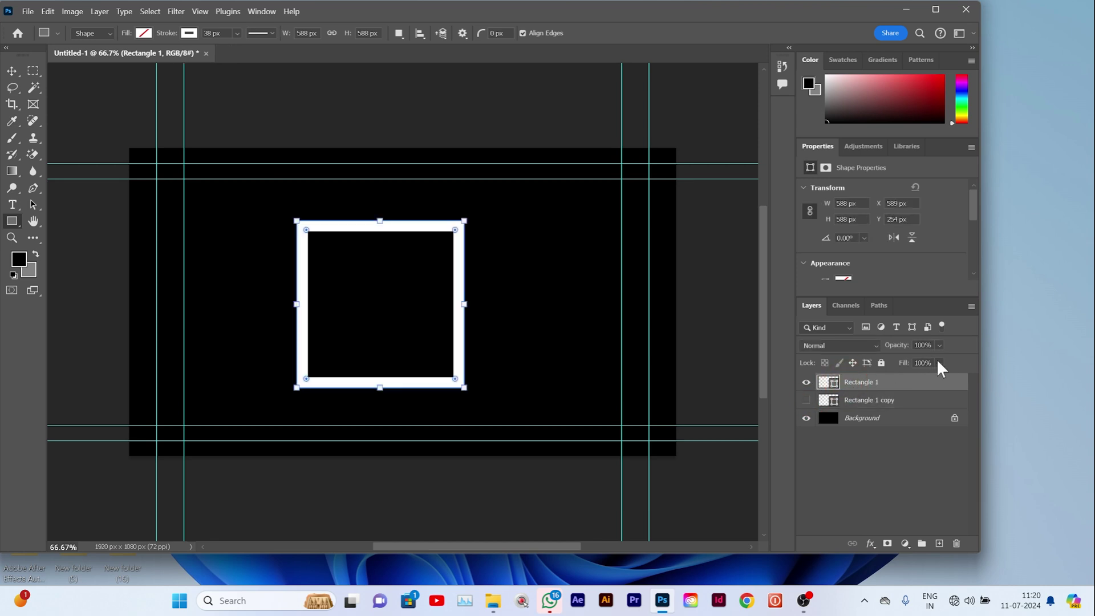
pyautogui.click(940, 363)
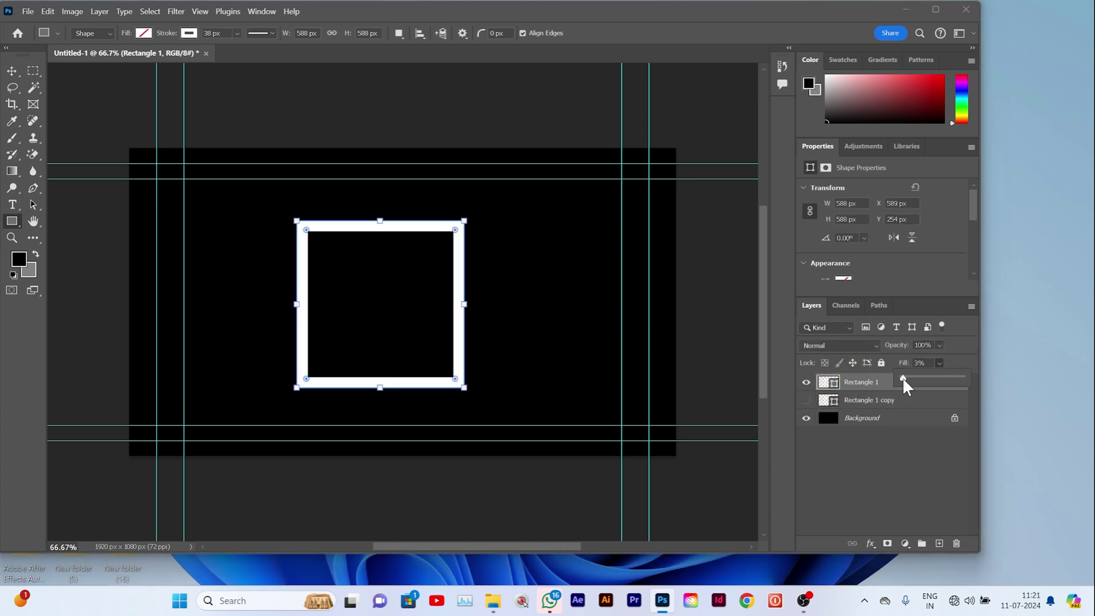
pyautogui.moveTo(902, 378); pyautogui.dragTo(880, 378)
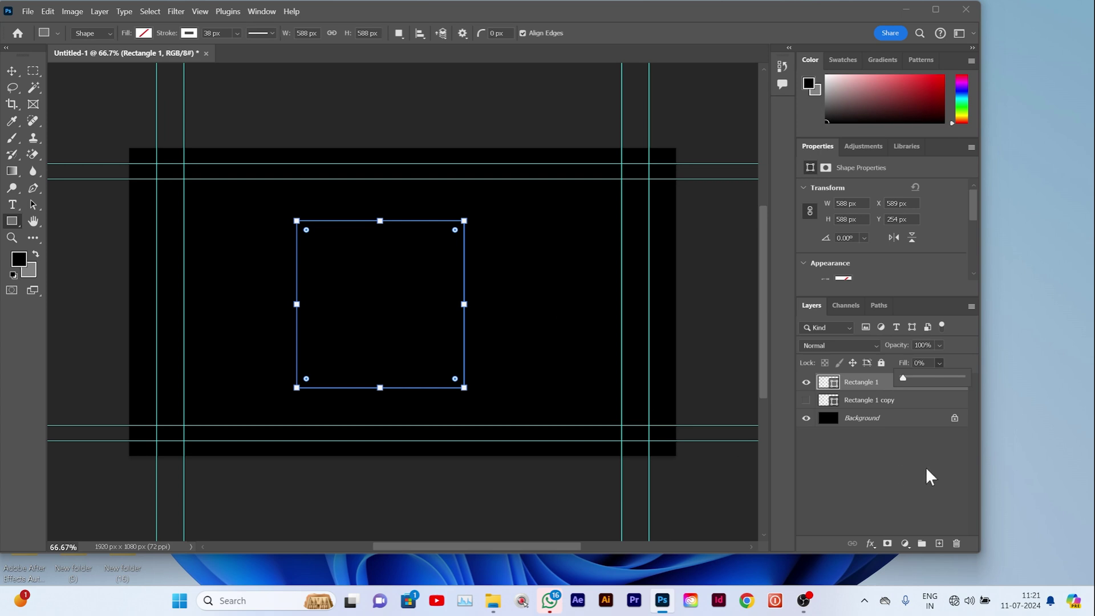
pyautogui.click(878, 463)
# Step: Add a 10 px inside Stroke effect with a gold linear gradient to the Rectangle 1 layer
pyautogui.click(870, 387)
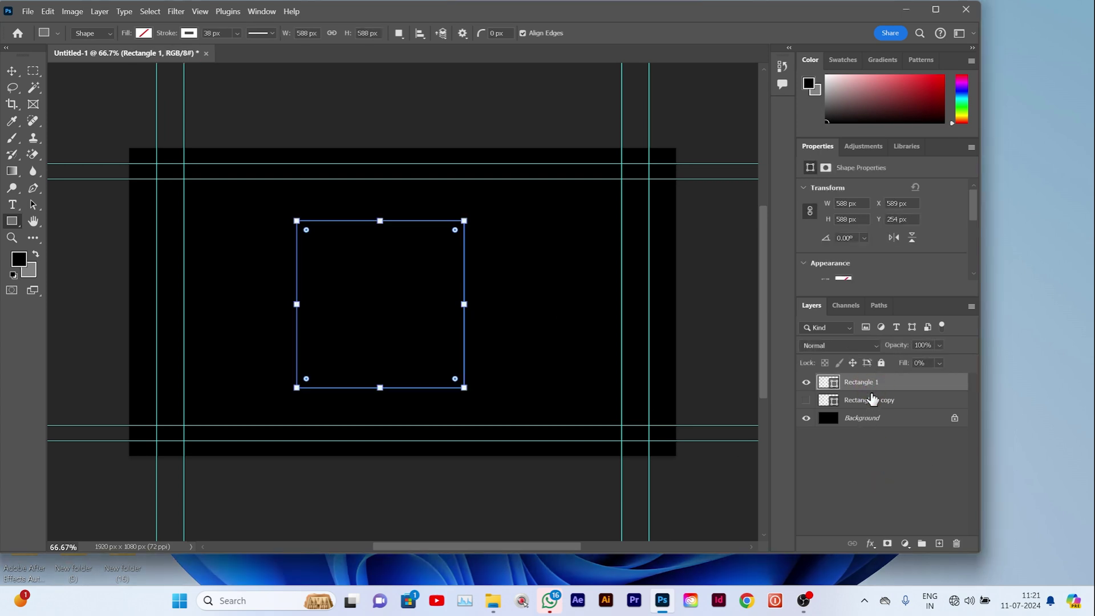
pyautogui.rightClick(870, 387)
pyautogui.click(875, 177)
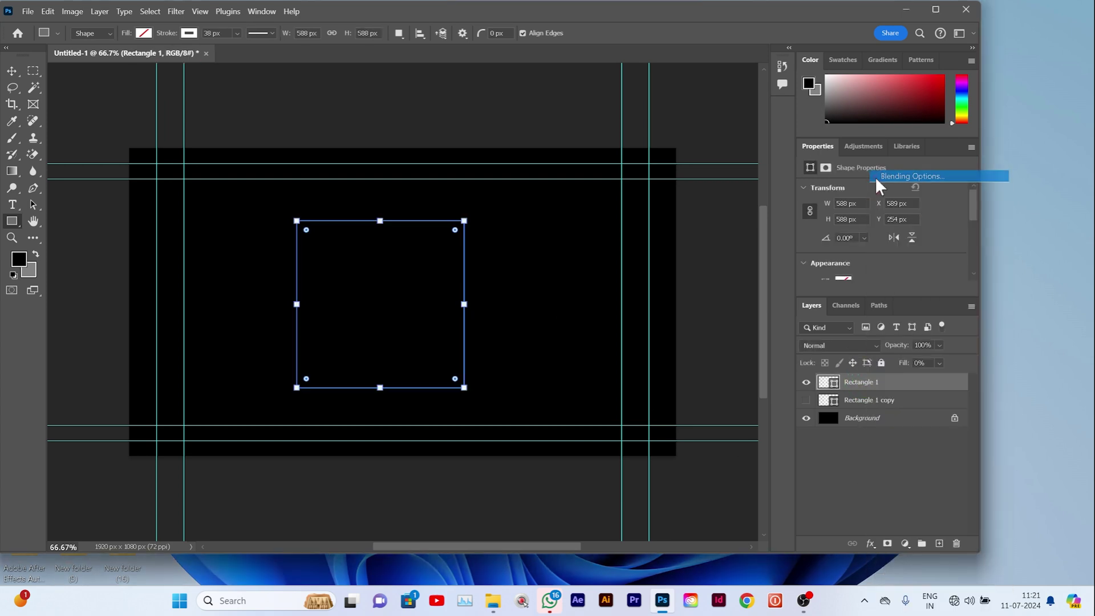
pyautogui.moveTo(688, 33); pyautogui.dragTo(765, 55)
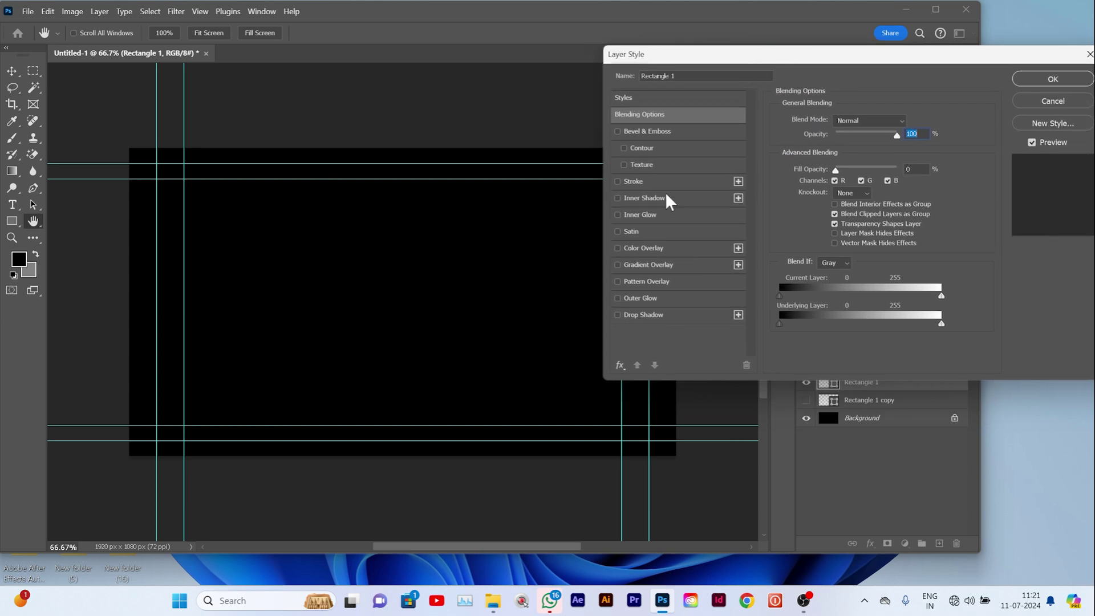
pyautogui.click(645, 181)
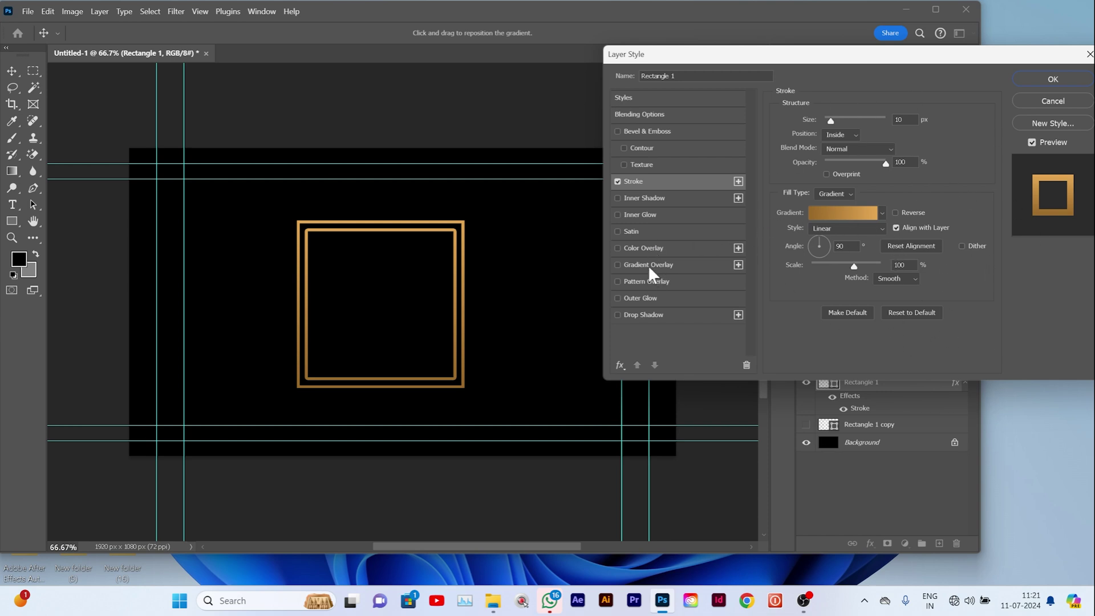
# Step: Add a Pattern Overlay to Rectangle 1 using the last blue glitter pattern in the list
pyautogui.click(651, 281)
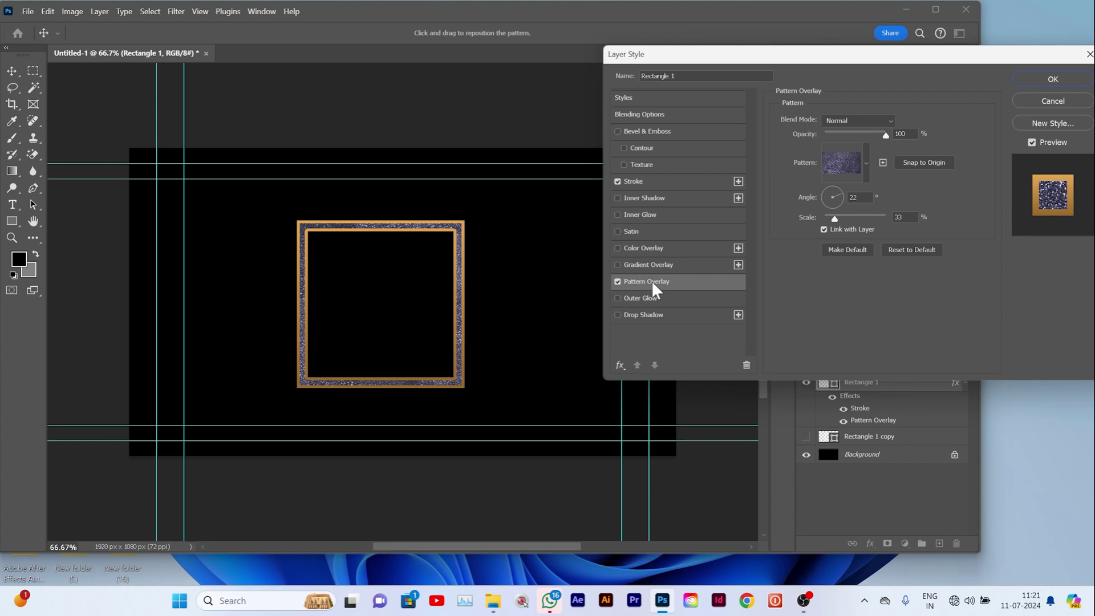
pyautogui.click(866, 164)
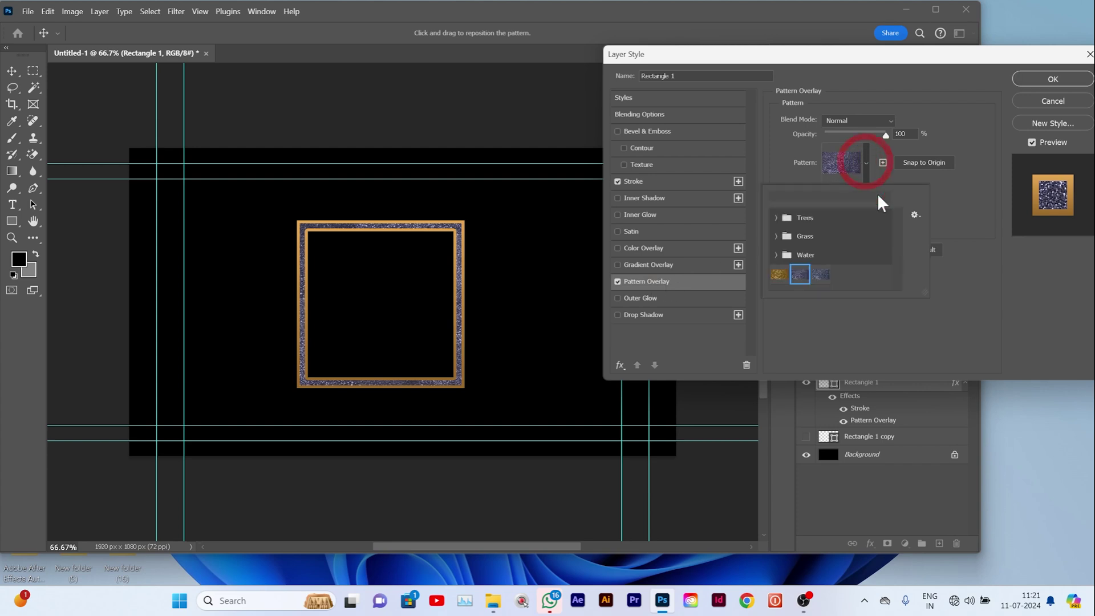
pyautogui.click(822, 275)
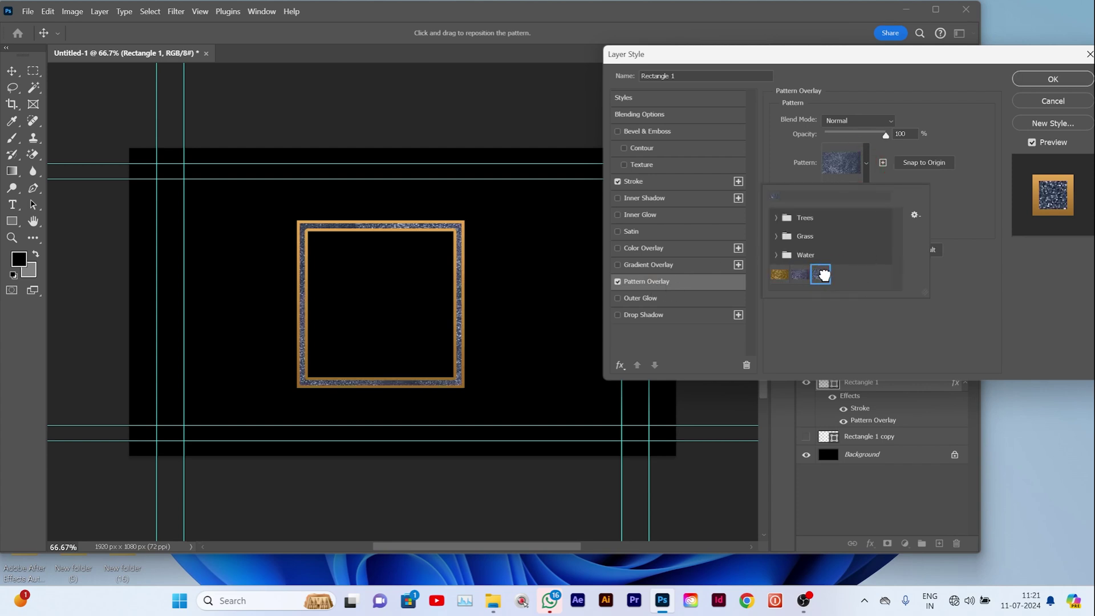
pyautogui.click(968, 208)
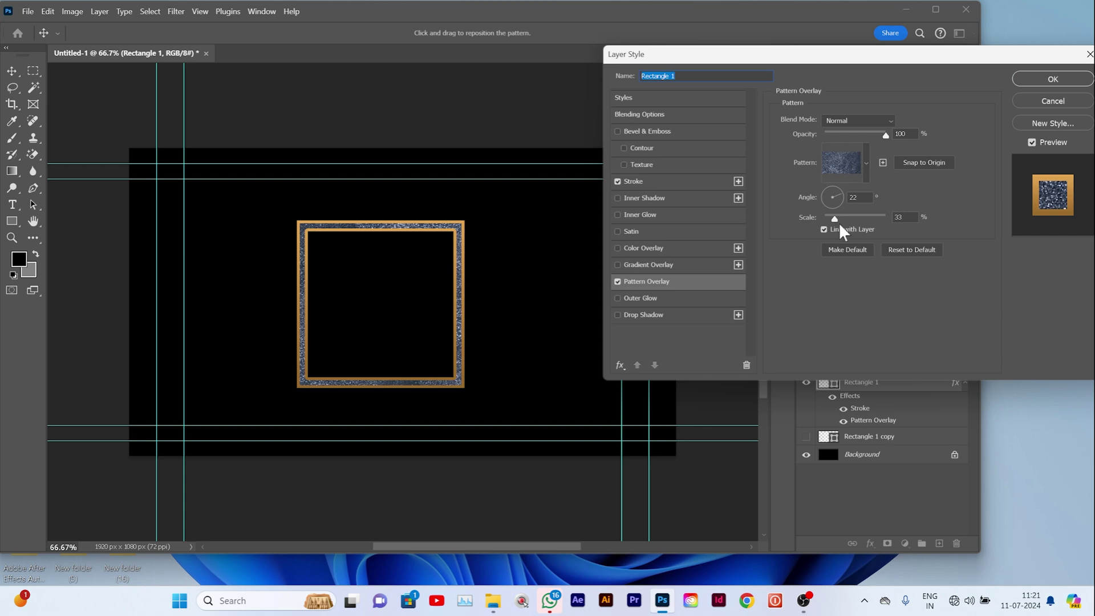
# Step: Set the scale of the glitter Pattern Overlay to 47%, checking the grain on the frame up close
pyautogui.moveTo(836, 217); pyautogui.dragTo(846, 217)
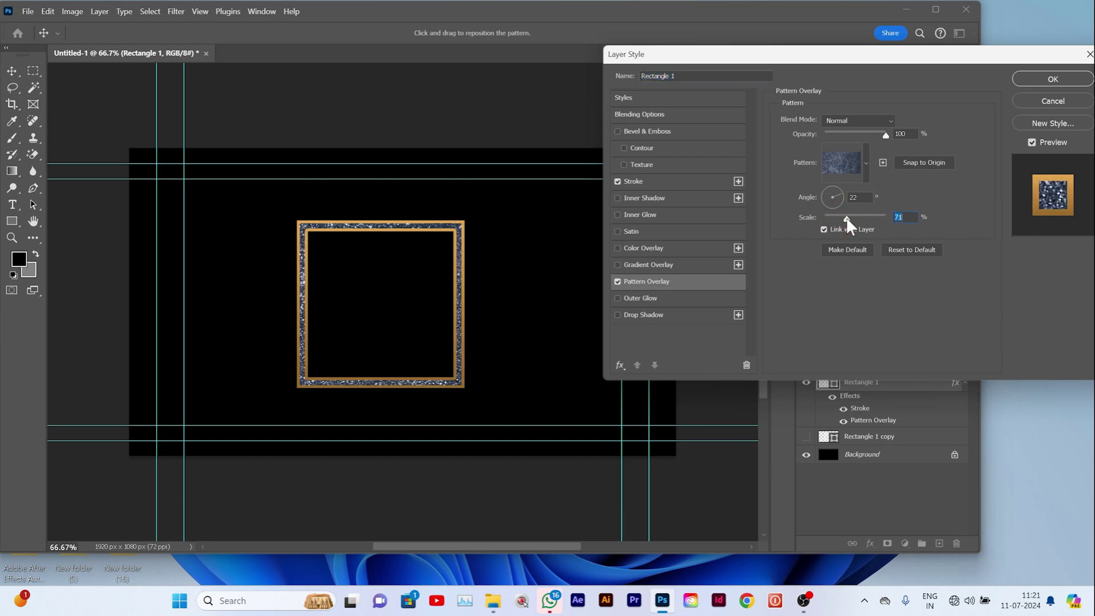
pyautogui.hotkey('ctrl', '+')
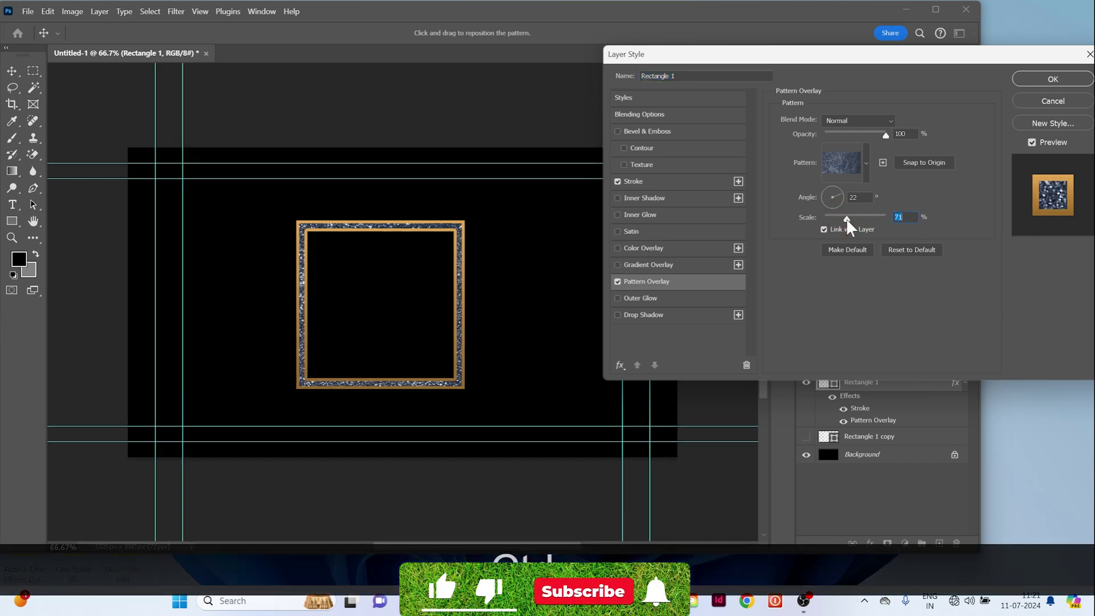
pyautogui.hotkey('ctrl', '+')
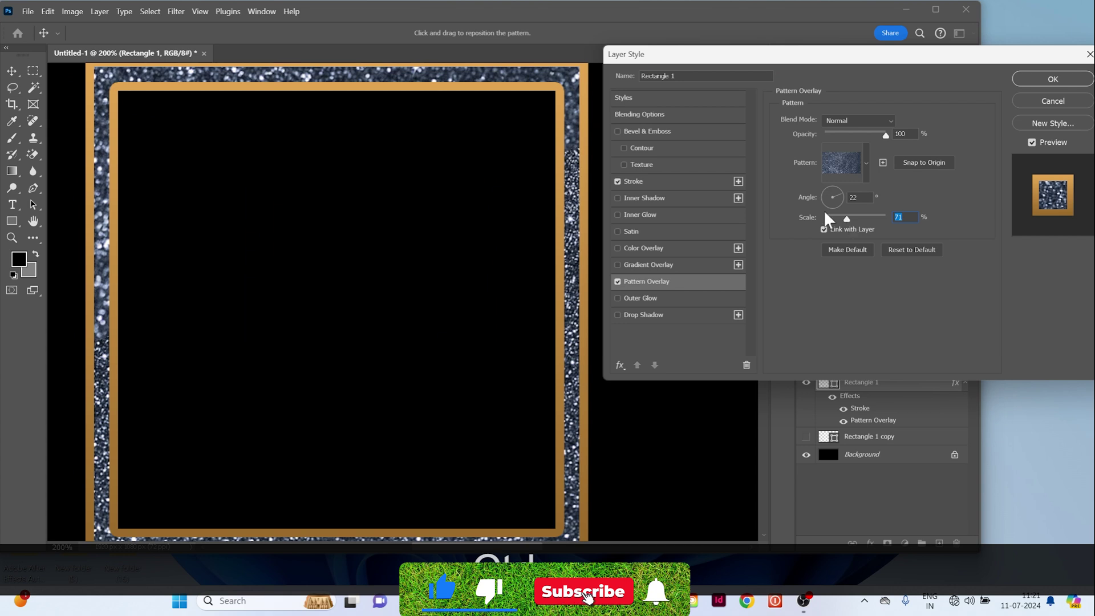
pyautogui.moveTo(850, 219)
pyautogui.mouseDown()
pyautogui.moveTo(827, 219)
pyautogui.moveTo(857, 217)
pyautogui.moveTo(839, 225)
pyautogui.mouseUp()
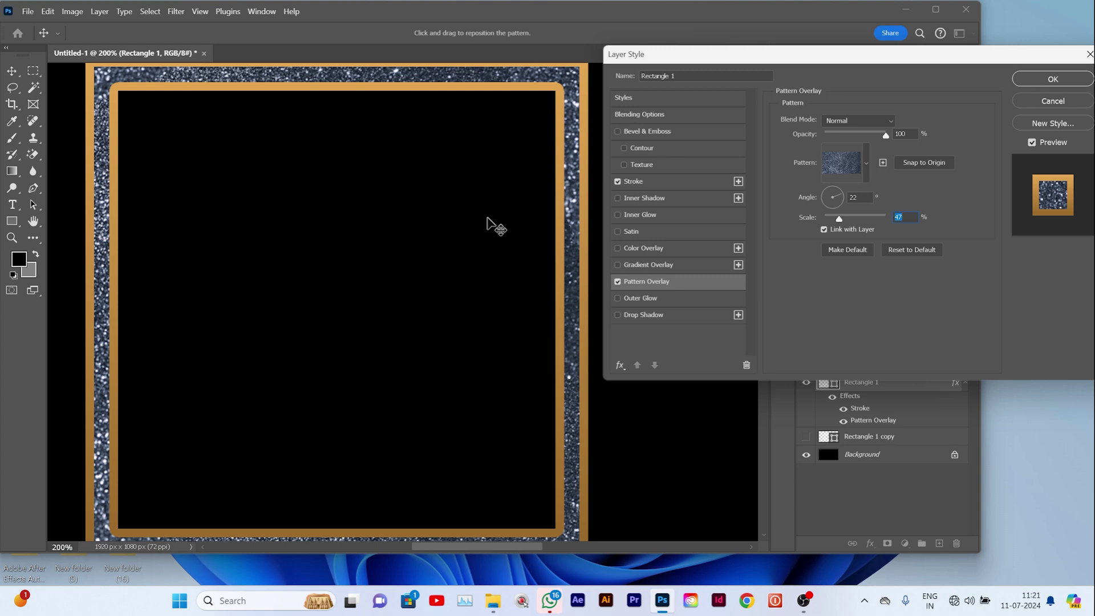
pyautogui.press('ctrl')
pyautogui.hotkey('ctrl', '-')
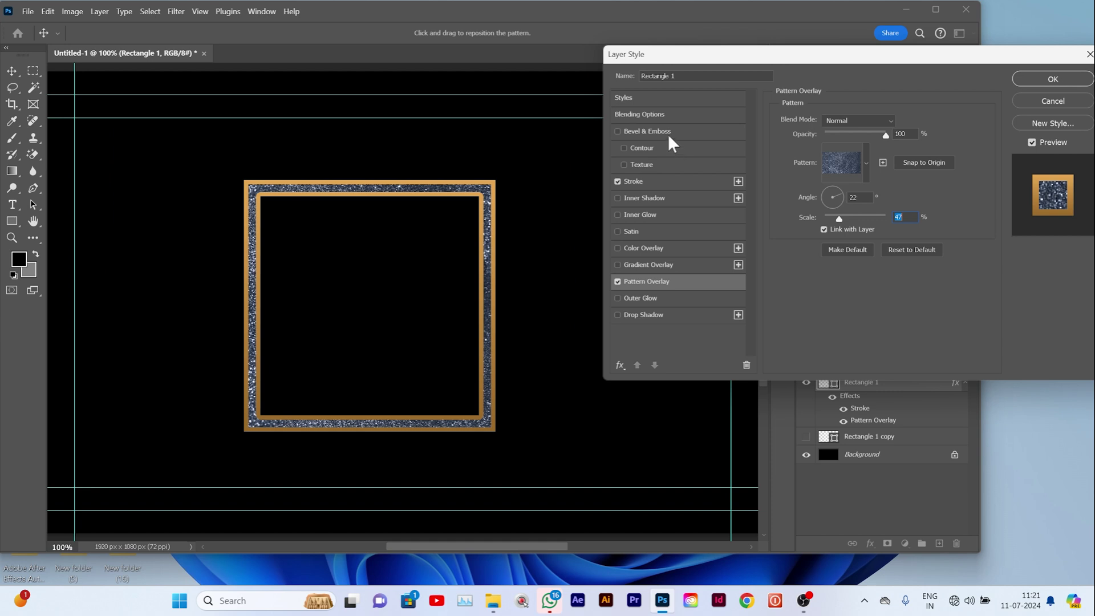
# Step: Enable Bevel & Emboss in the Stroke Emboss style and set its size to 90 px
pyautogui.click(651, 131)
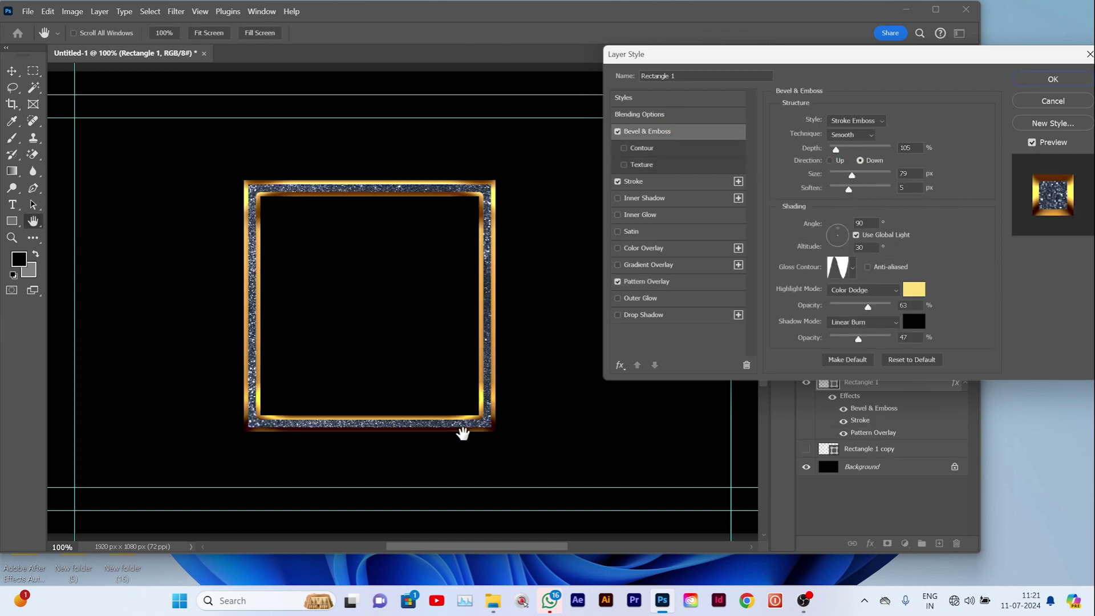
pyautogui.moveTo(853, 173); pyautogui.dragTo(854, 175)
pyautogui.click(854, 174)
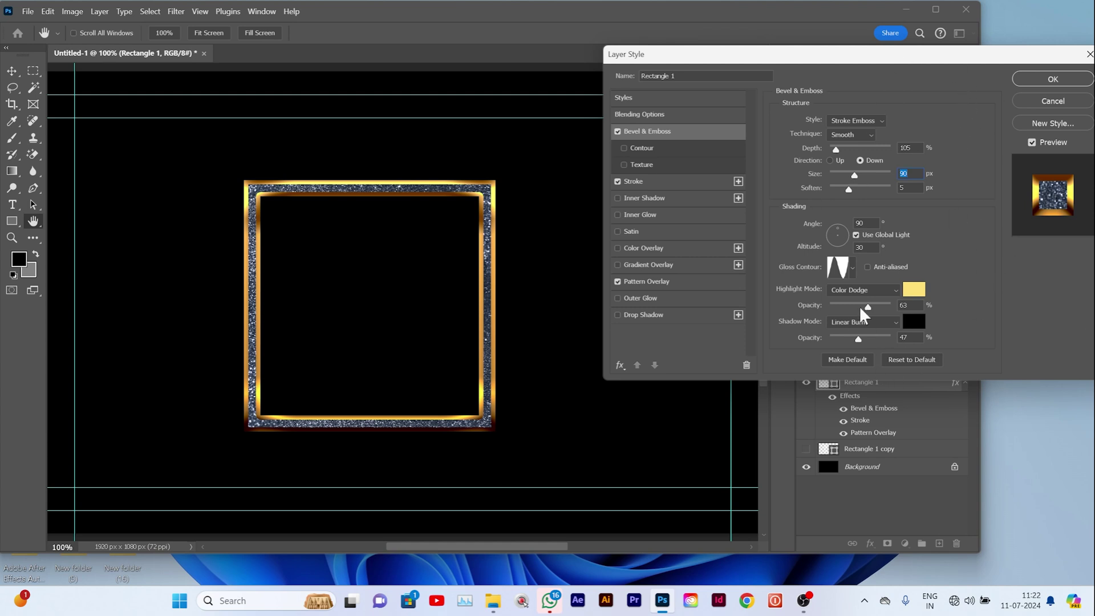
# Step: Enable the bevel's Contour, try out several contour presets on the frame, and set the range to 61%
pyautogui.click(654, 148)
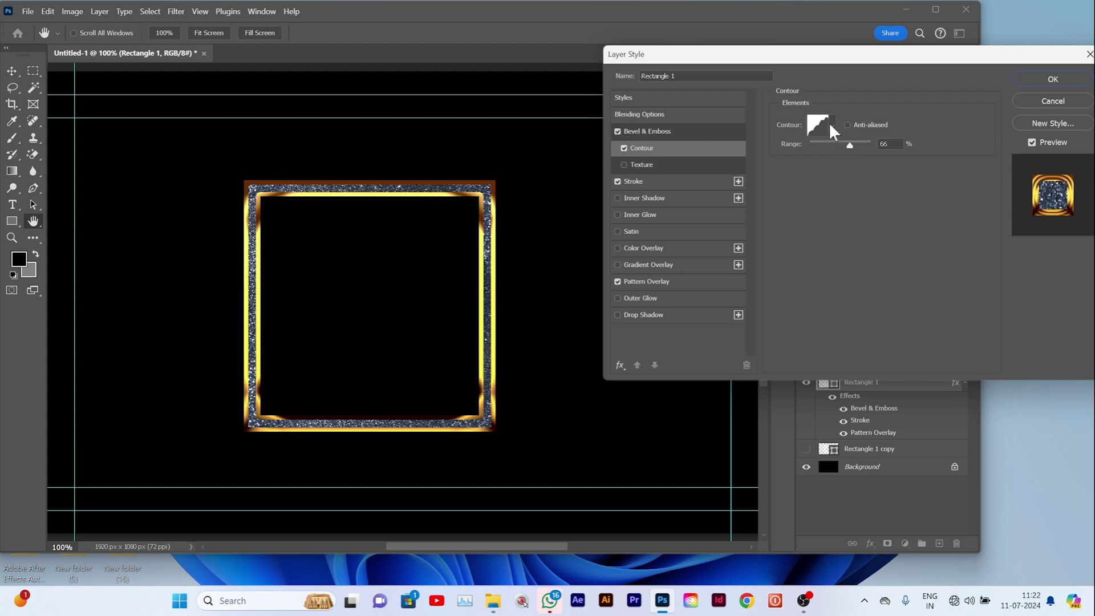
pyautogui.click(832, 125)
pyautogui.click(817, 177)
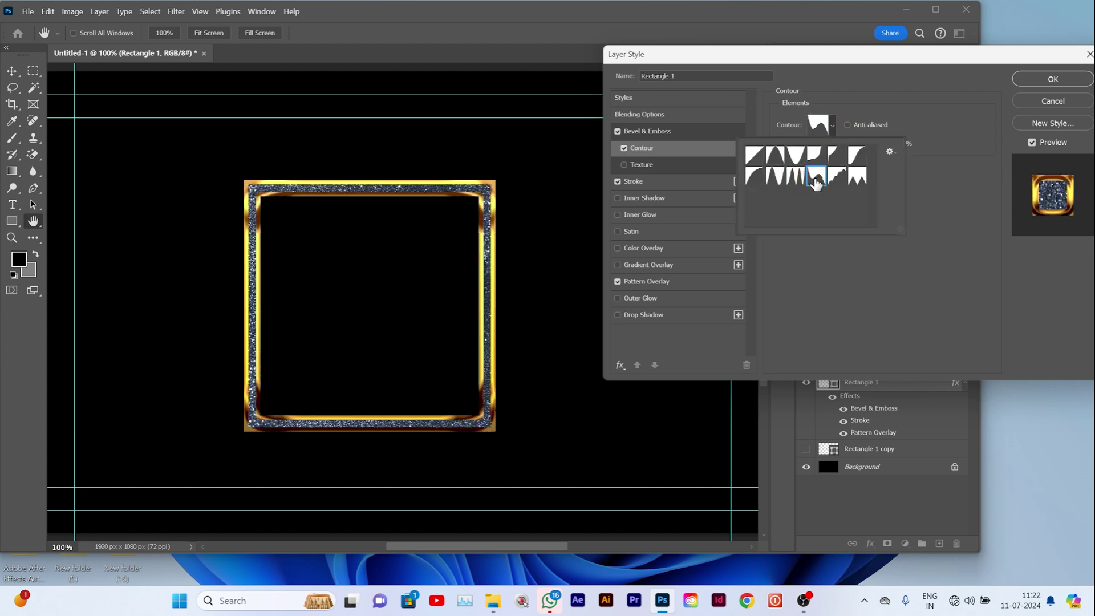
pyautogui.click(796, 177)
pyautogui.click(776, 177)
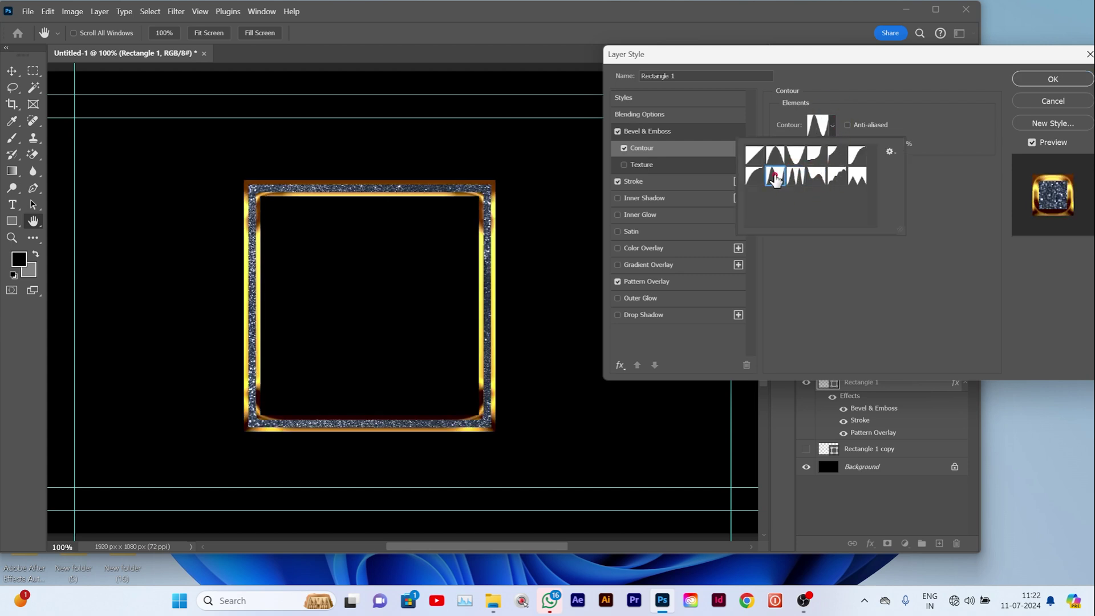
pyautogui.click(817, 177)
pyautogui.click(837, 178)
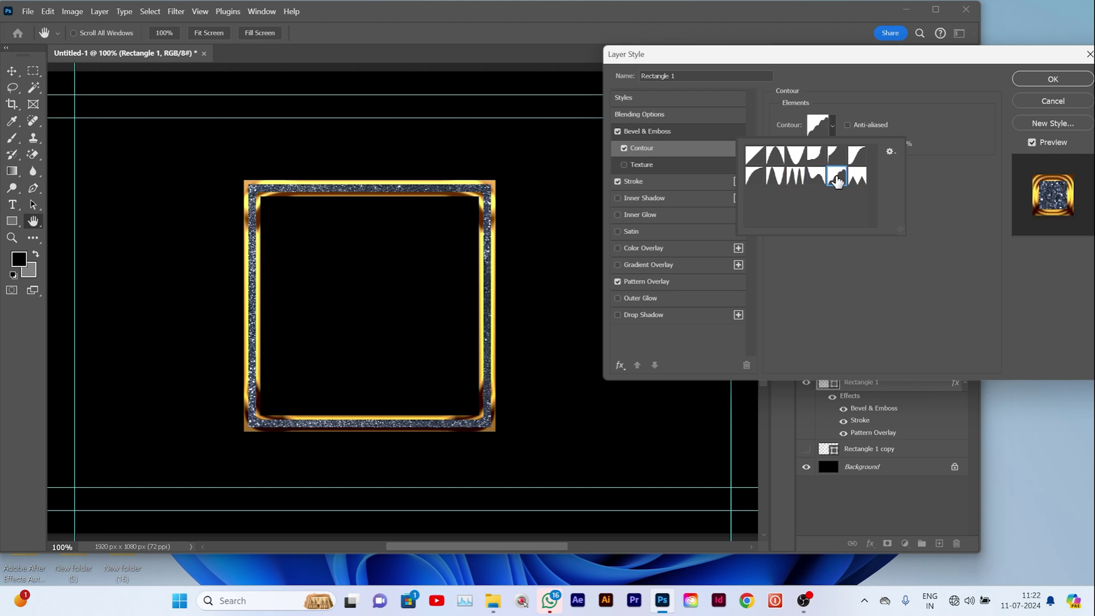
pyautogui.click(817, 177)
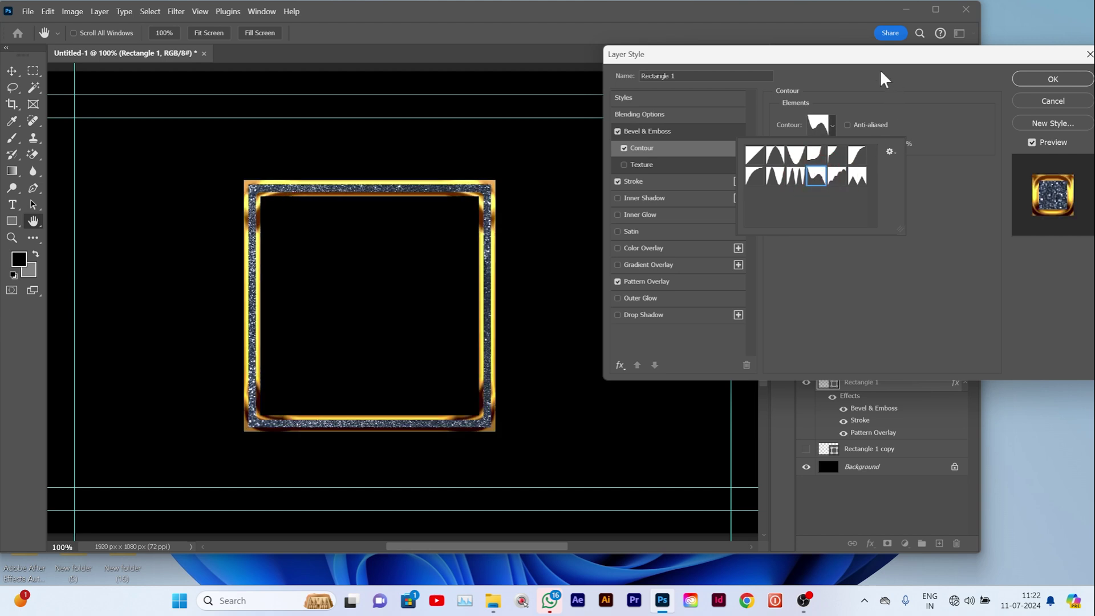
pyautogui.click(915, 118)
pyautogui.moveTo(850, 145)
pyautogui.mouseDown()
pyautogui.moveTo(831, 145)
pyautogui.moveTo(854, 145)
pyautogui.moveTo(847, 154)
pyautogui.mouseUp()
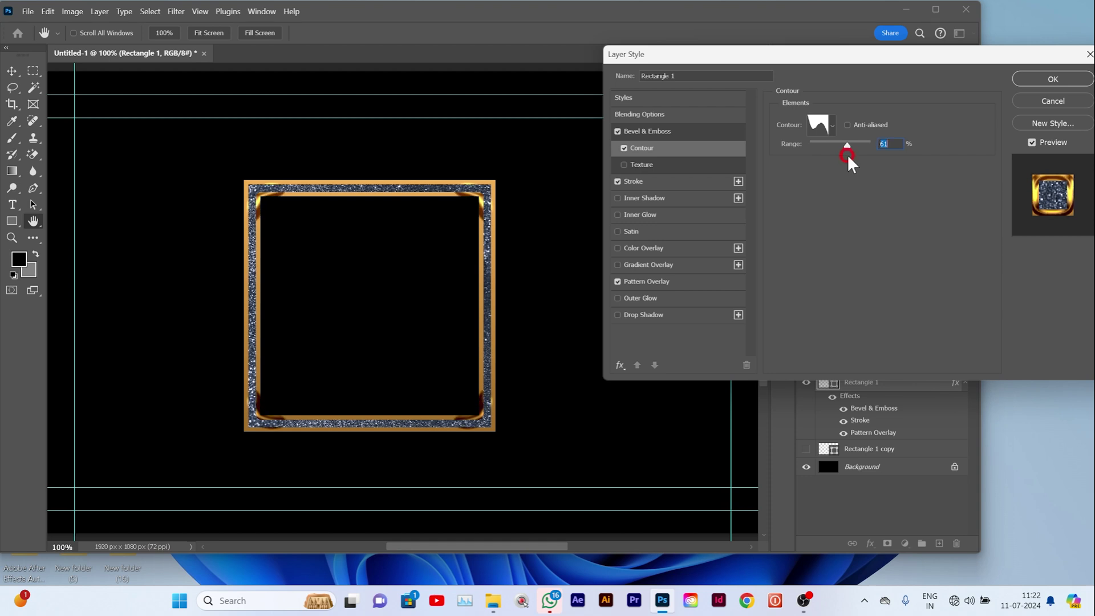
# Step: Choose the rising stepped contour preset for the bevel and apply the layer style to Rectangle 1
pyautogui.click(833, 126)
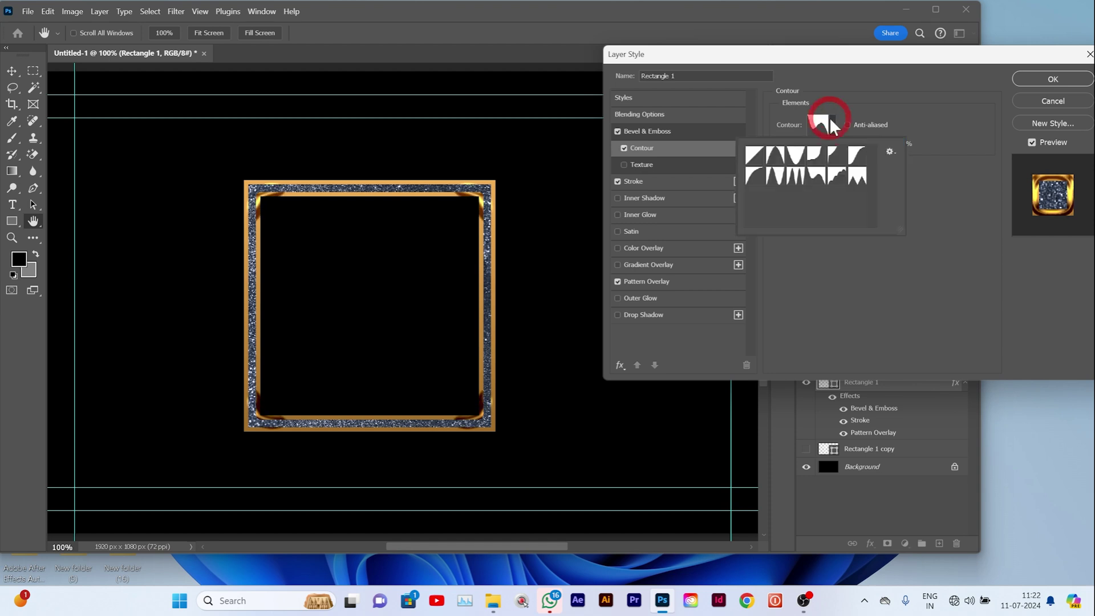
pyautogui.click(799, 178)
pyautogui.click(834, 178)
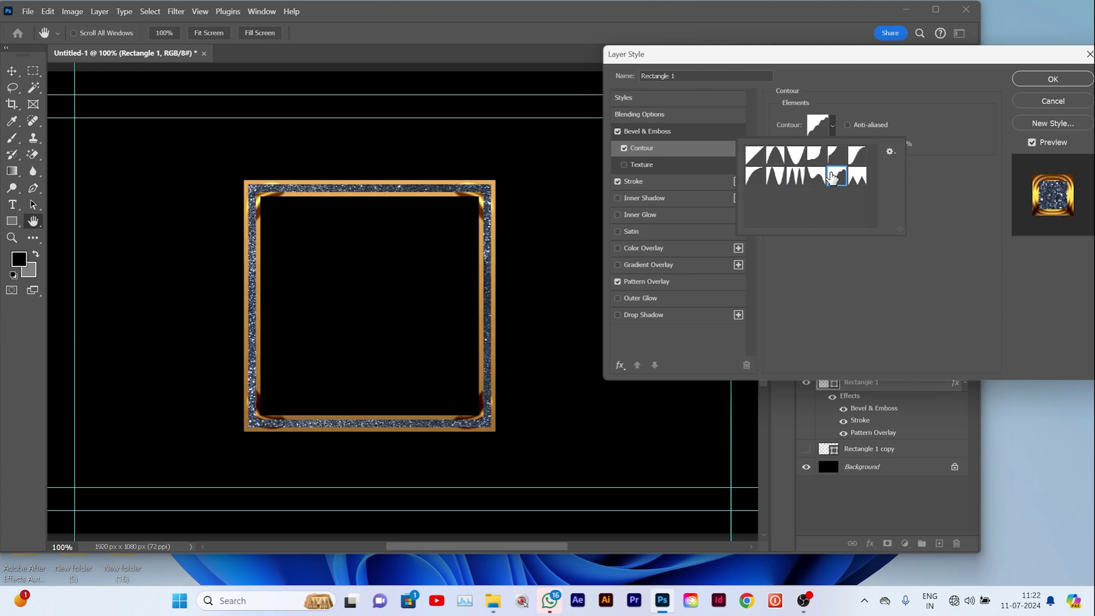
pyautogui.click(831, 162)
pyautogui.click(837, 179)
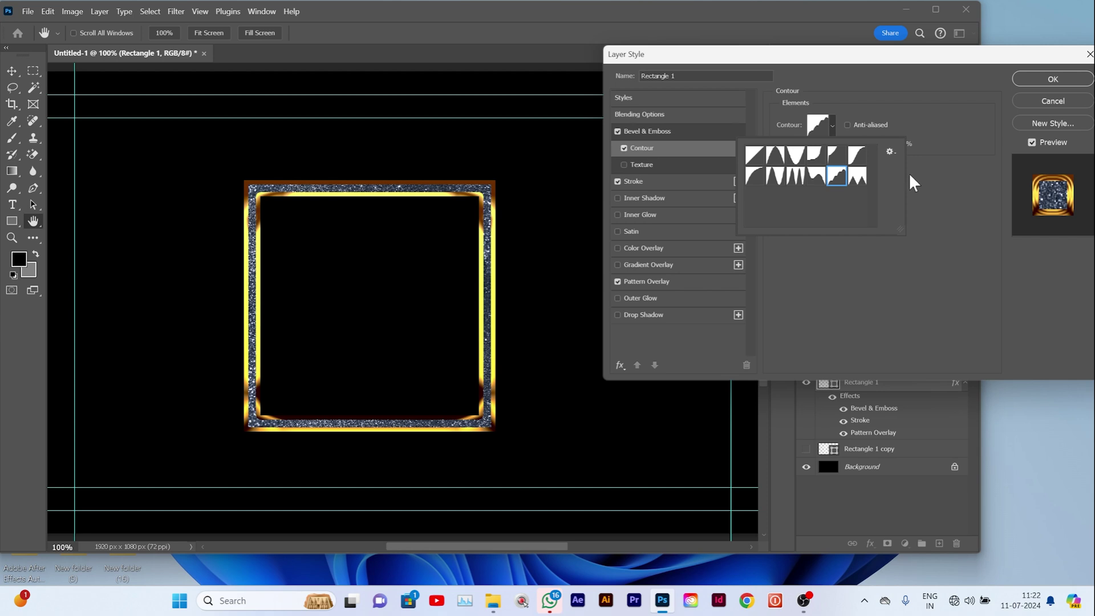
pyautogui.click(1036, 68)
pyautogui.click(1036, 78)
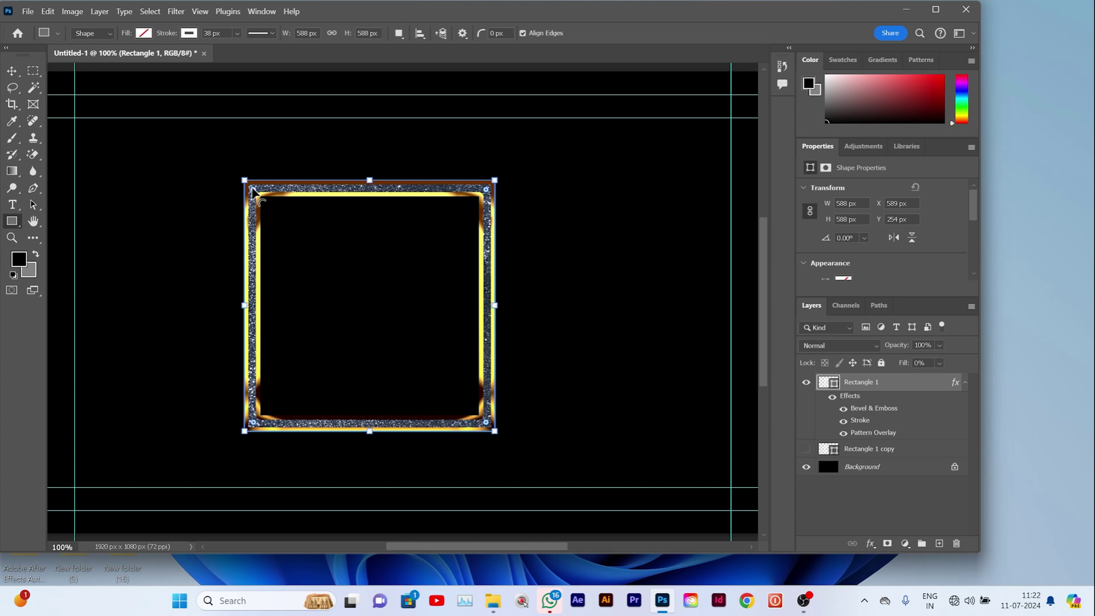
# Step: Round all four corners of the Rectangle 1 shape fully until it forms a circle
pyautogui.moveTo(253, 189); pyautogui.dragTo(313, 274)
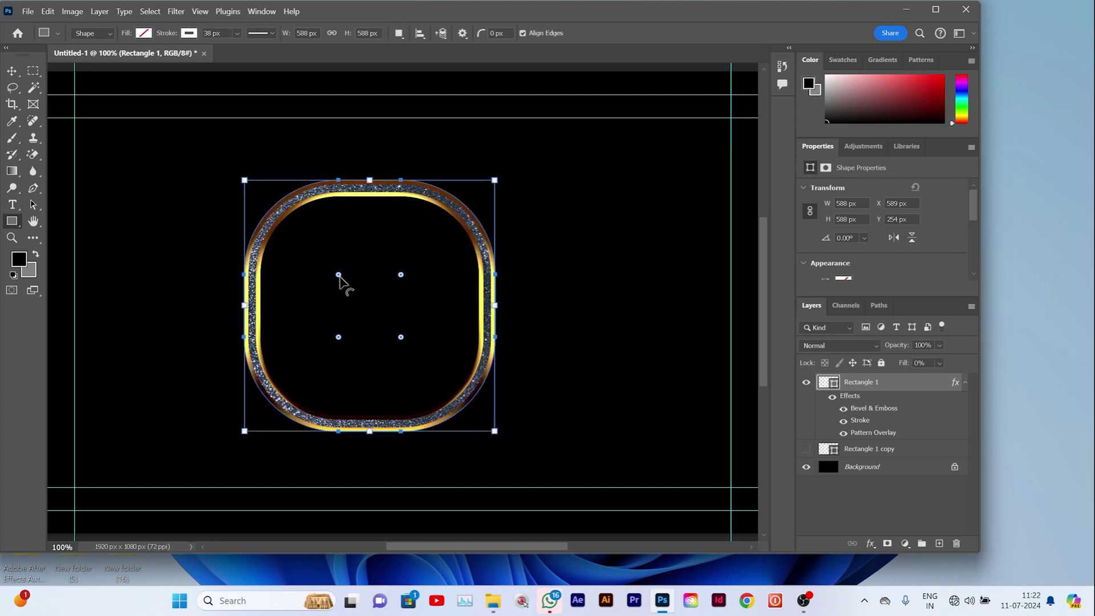
pyautogui.moveTo(338, 274); pyautogui.dragTo(379, 335)
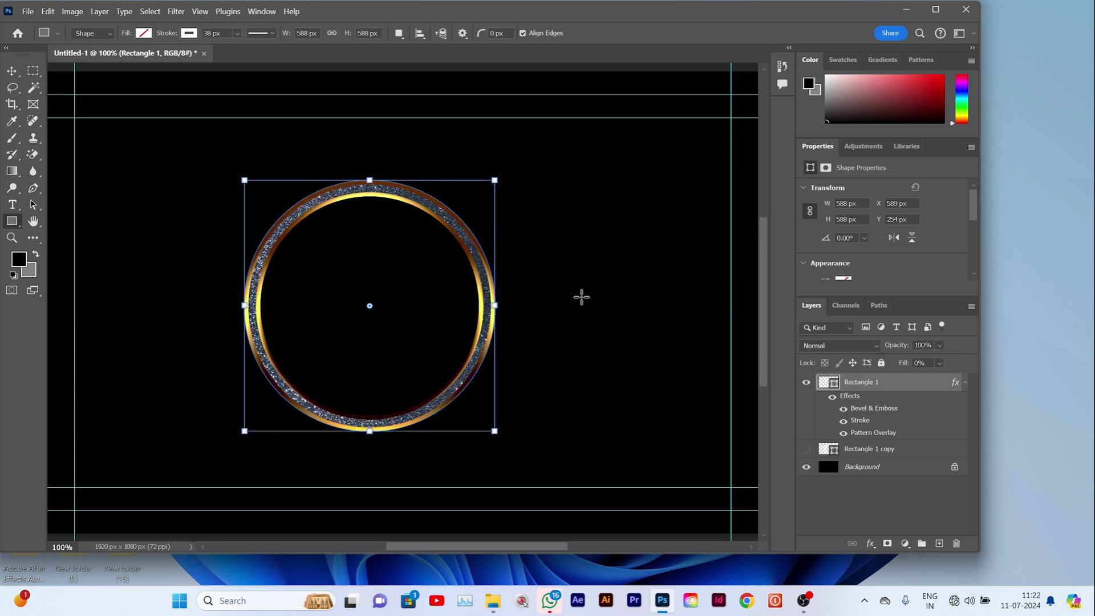